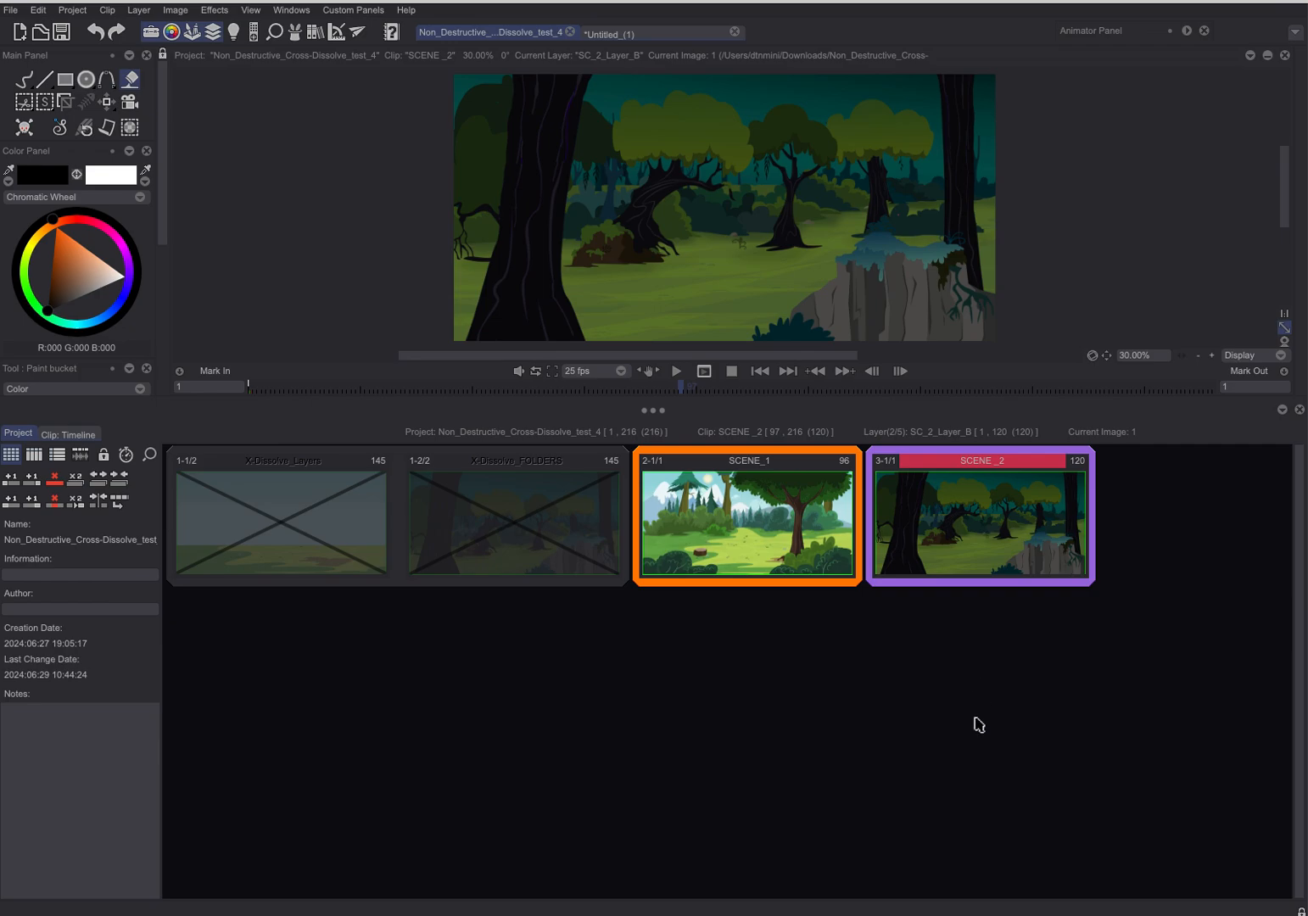
# - Compare the SCENE_1 and SCENE_2 clips by displaying each in turn
pyautogui.click(799, 543)
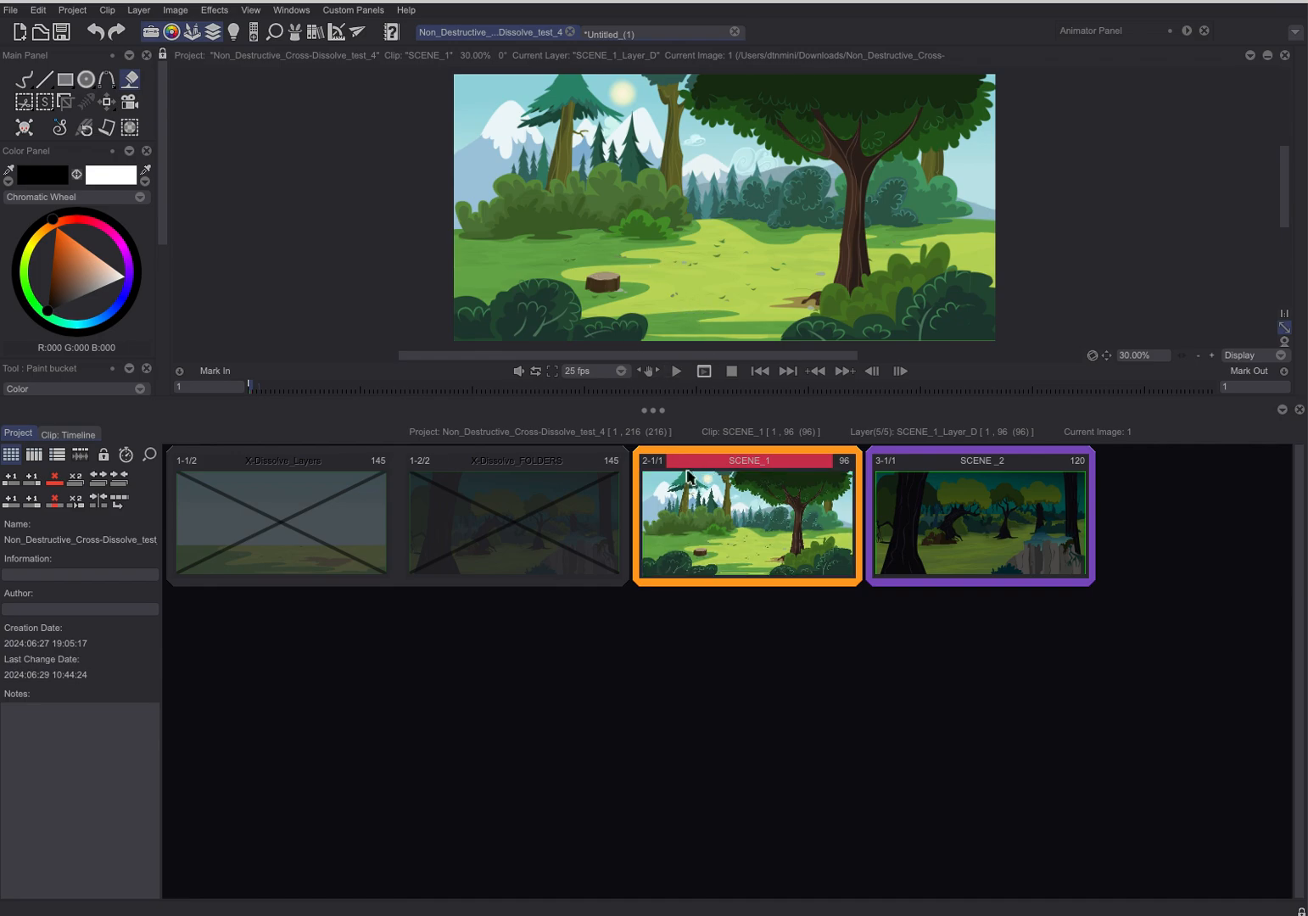
pyautogui.click(946, 520)
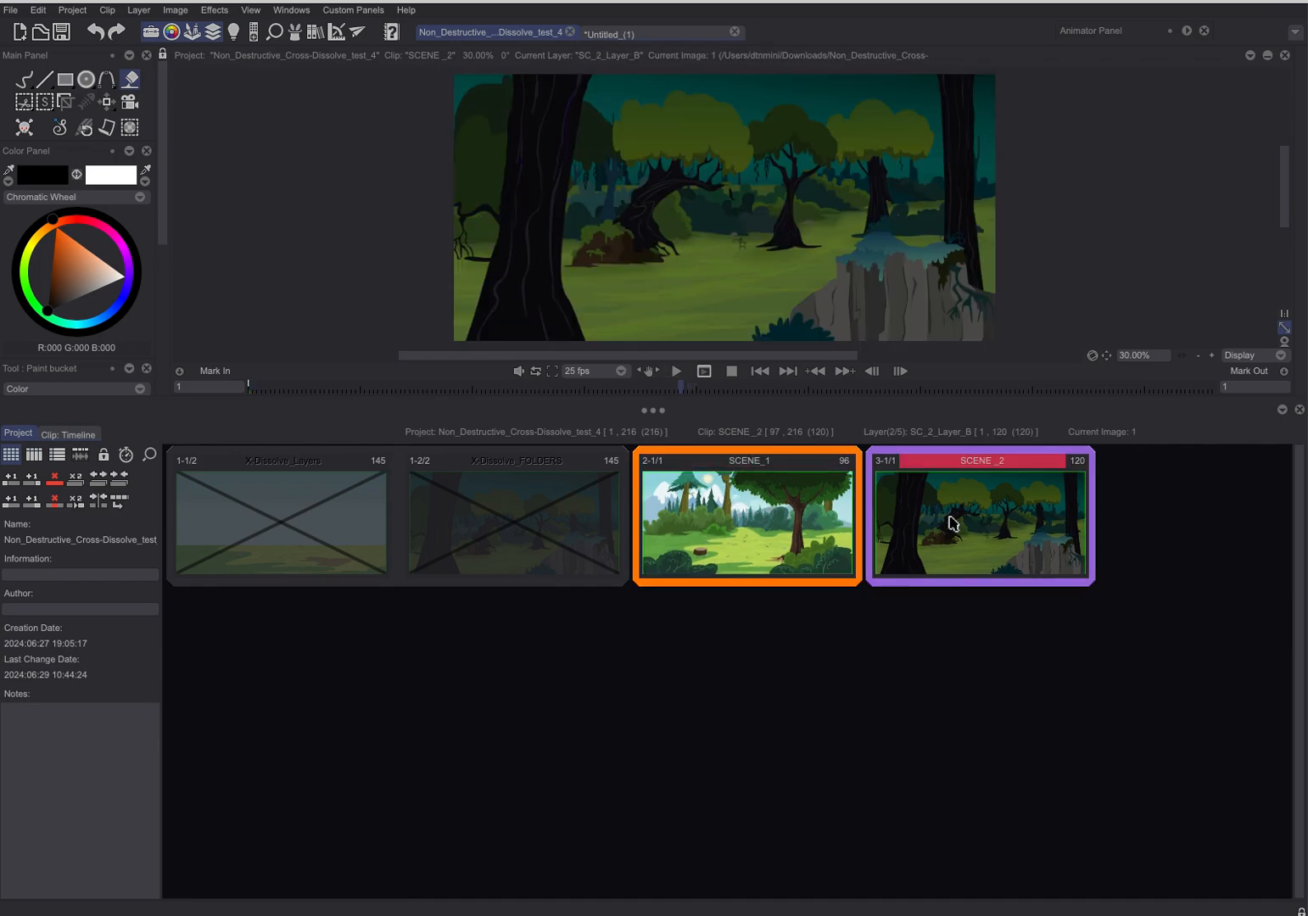
pyautogui.click(777, 531)
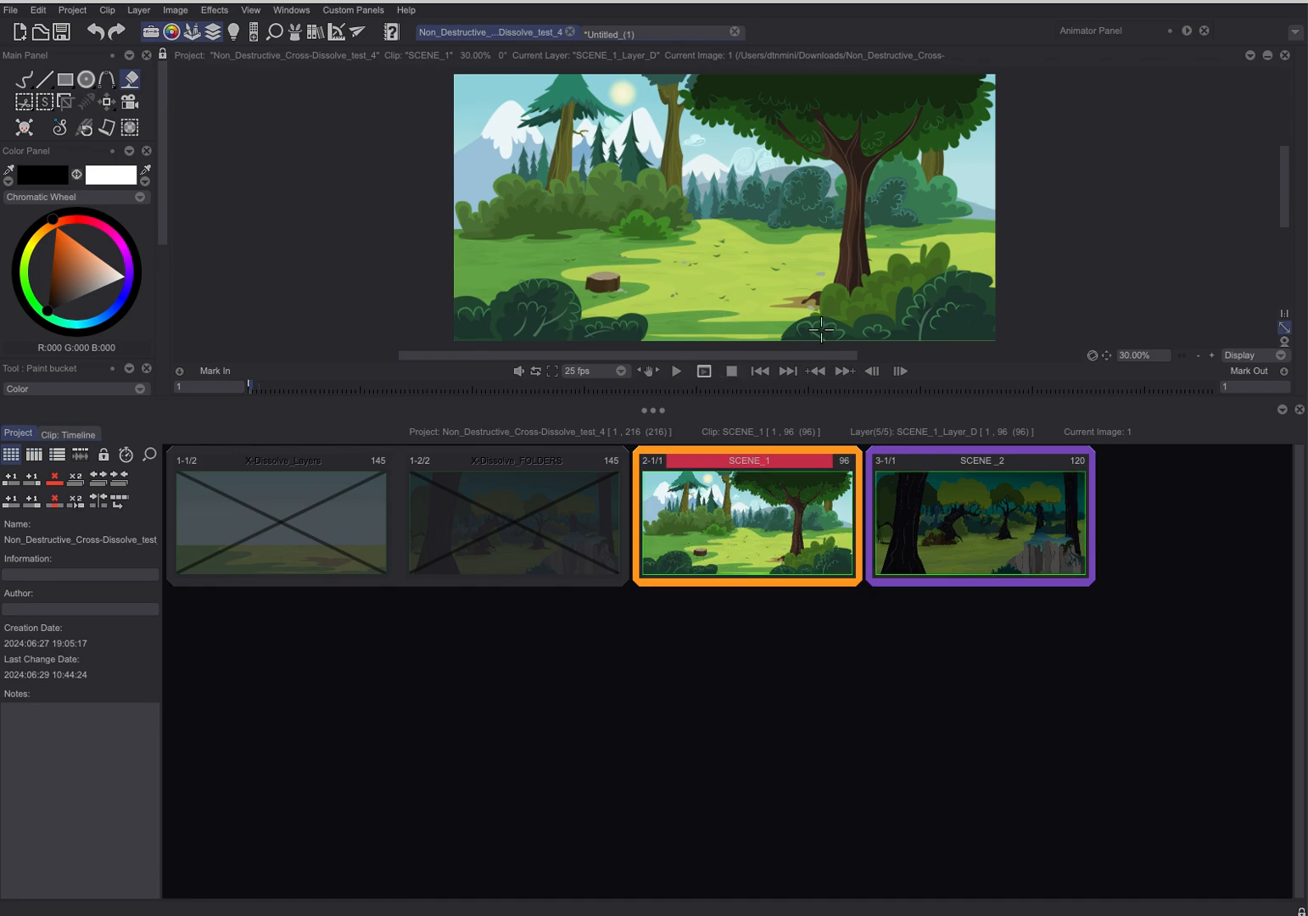
pyautogui.click(976, 528)
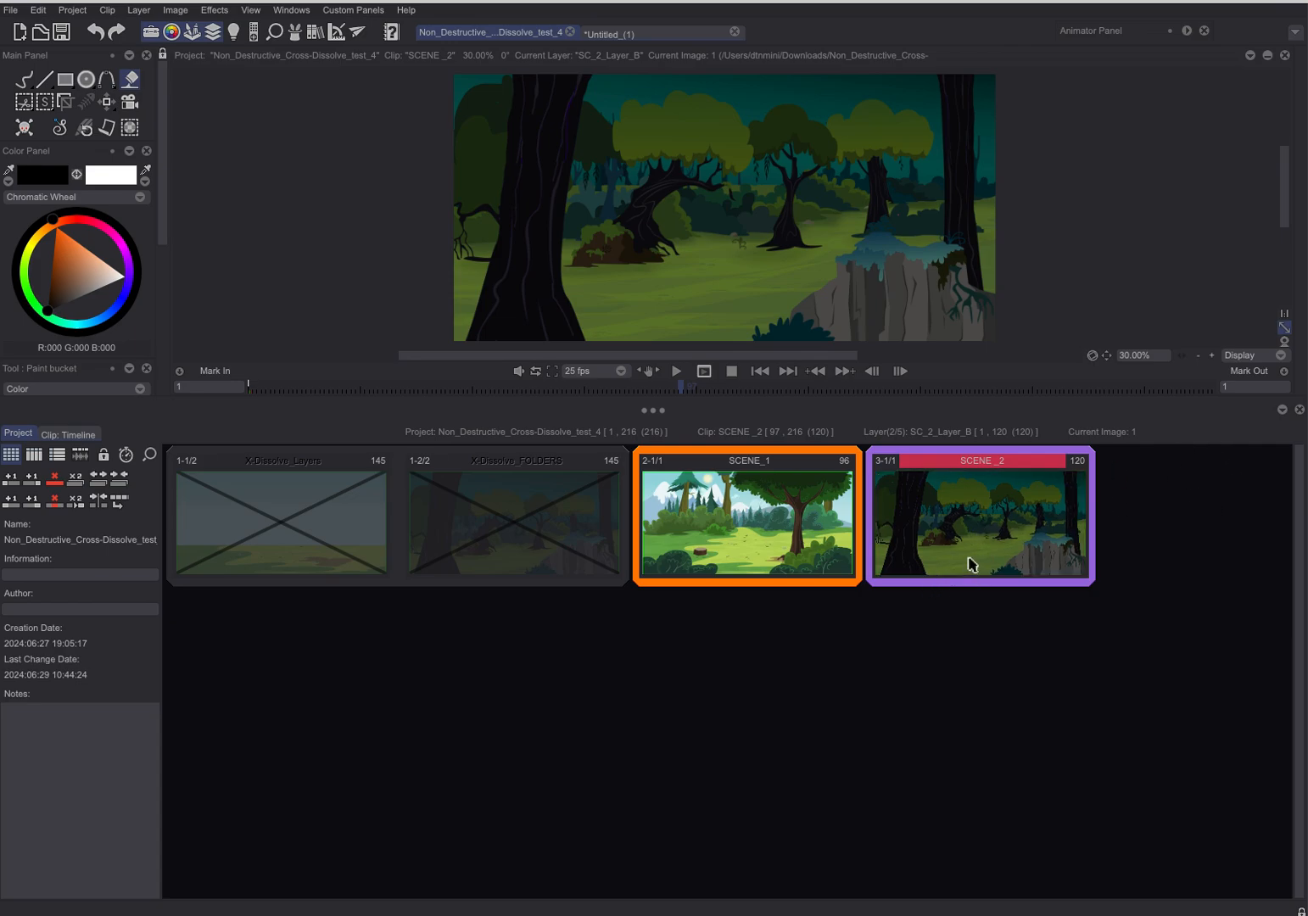
# - Merge the SCENE_2 clip into SCENE_1 and open the combined clip's layer timeline
pyautogui.click(818, 547)
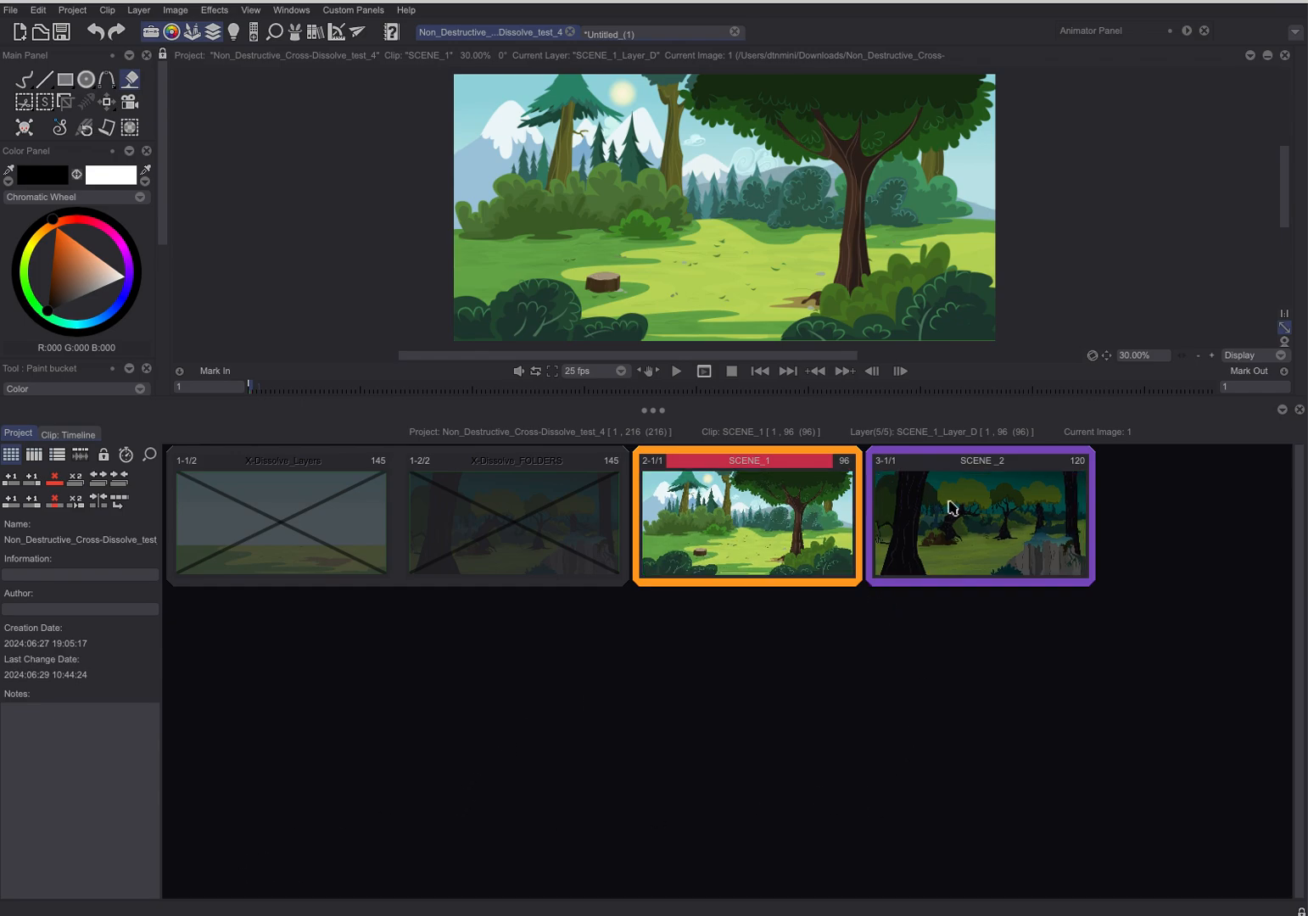
pyautogui.click(98, 504)
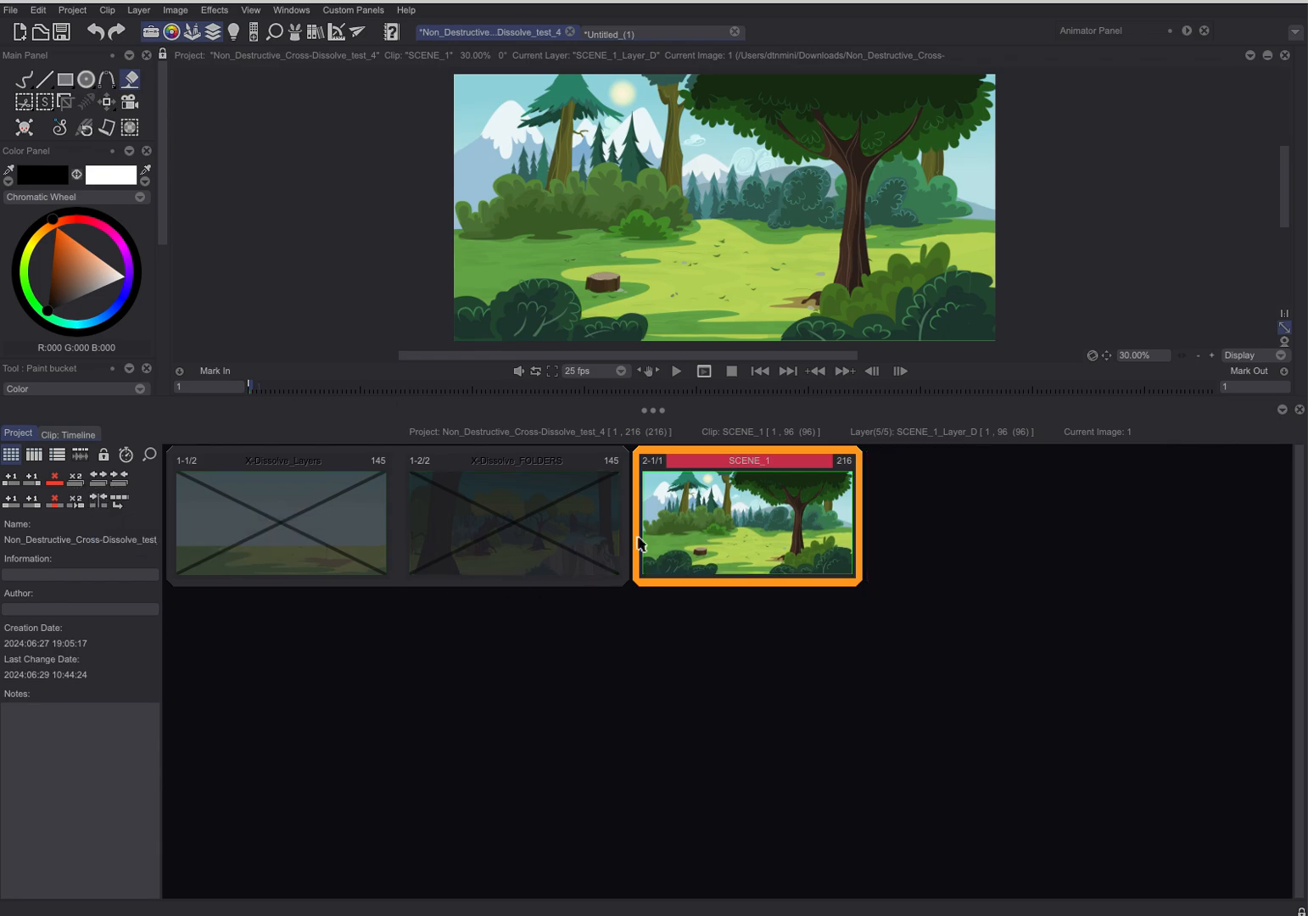
pyautogui.click(93, 436)
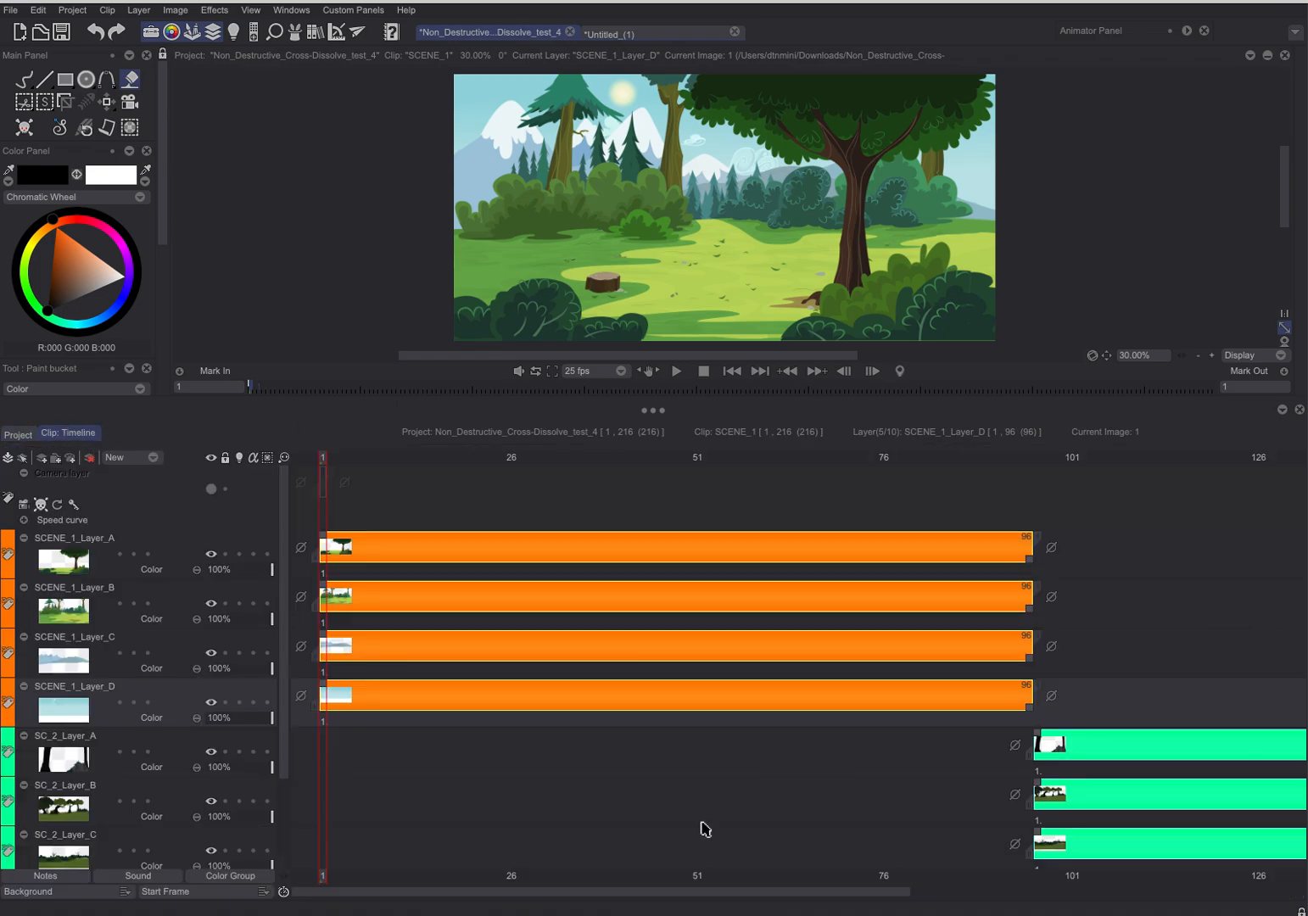
pyautogui.moveTo(285, 647); pyautogui.dragTo(272, 765)
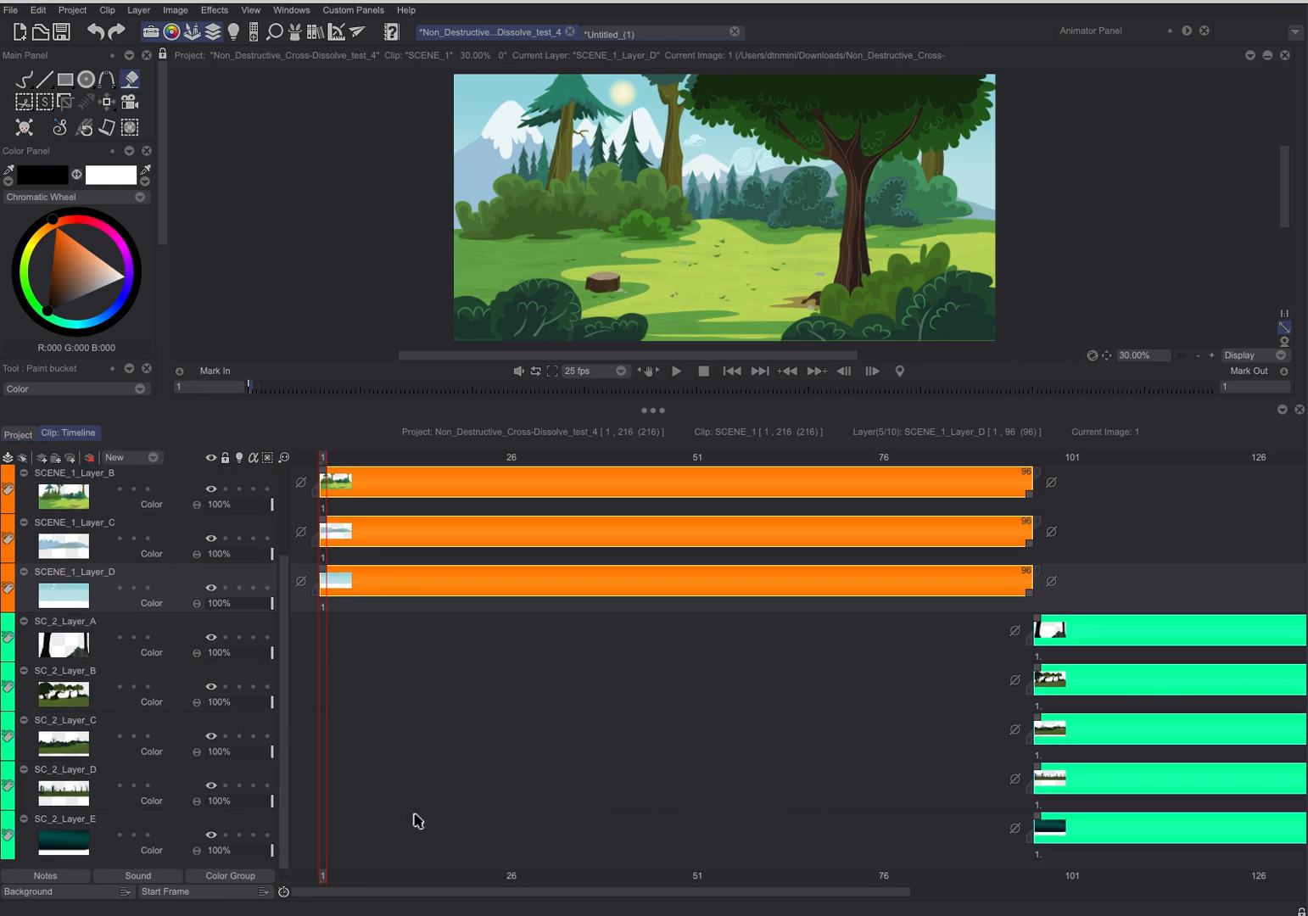
pyautogui.scroll(3, 417, 820)
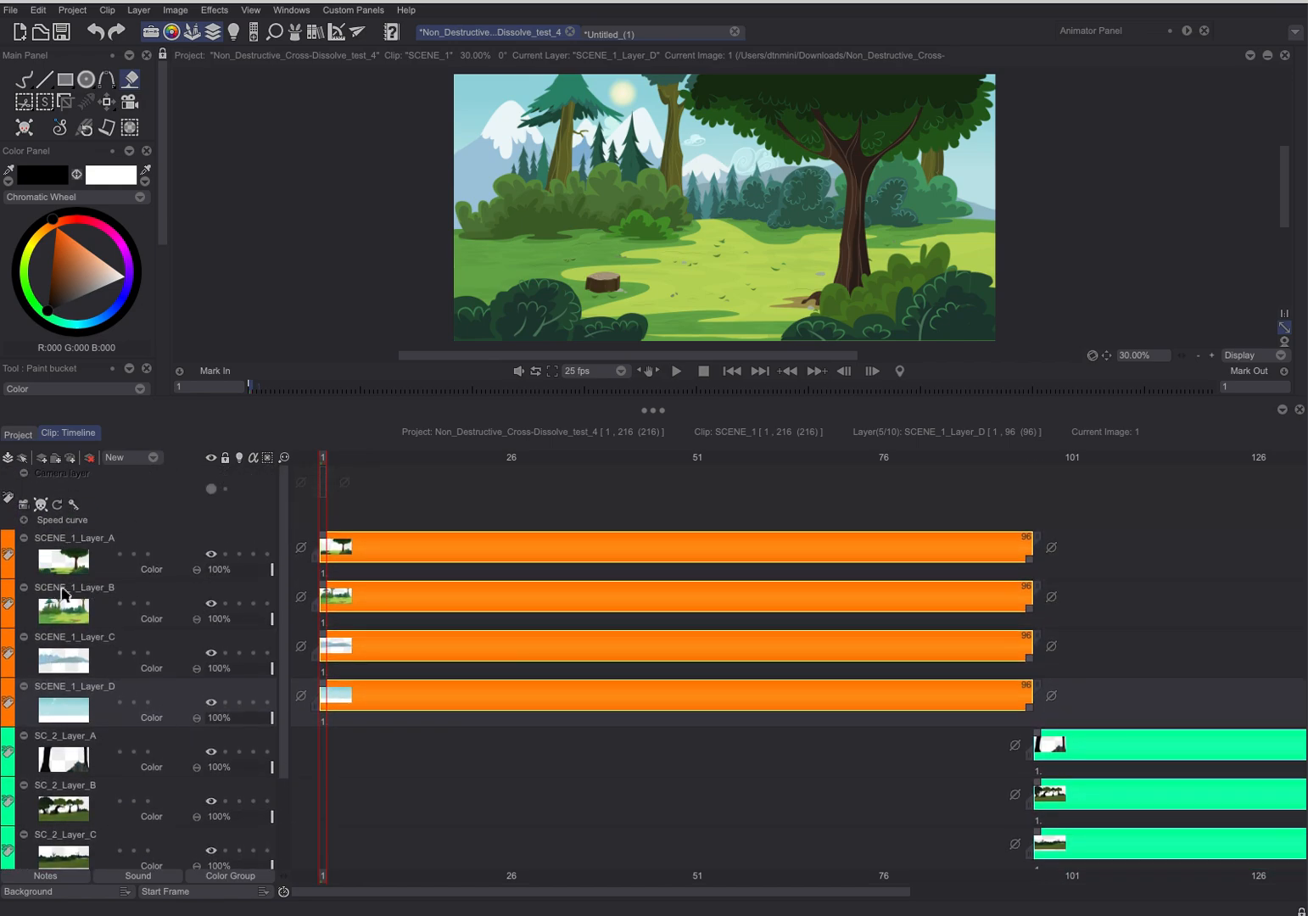
pyautogui.moveTo(285, 611); pyautogui.dragTo(291, 746)
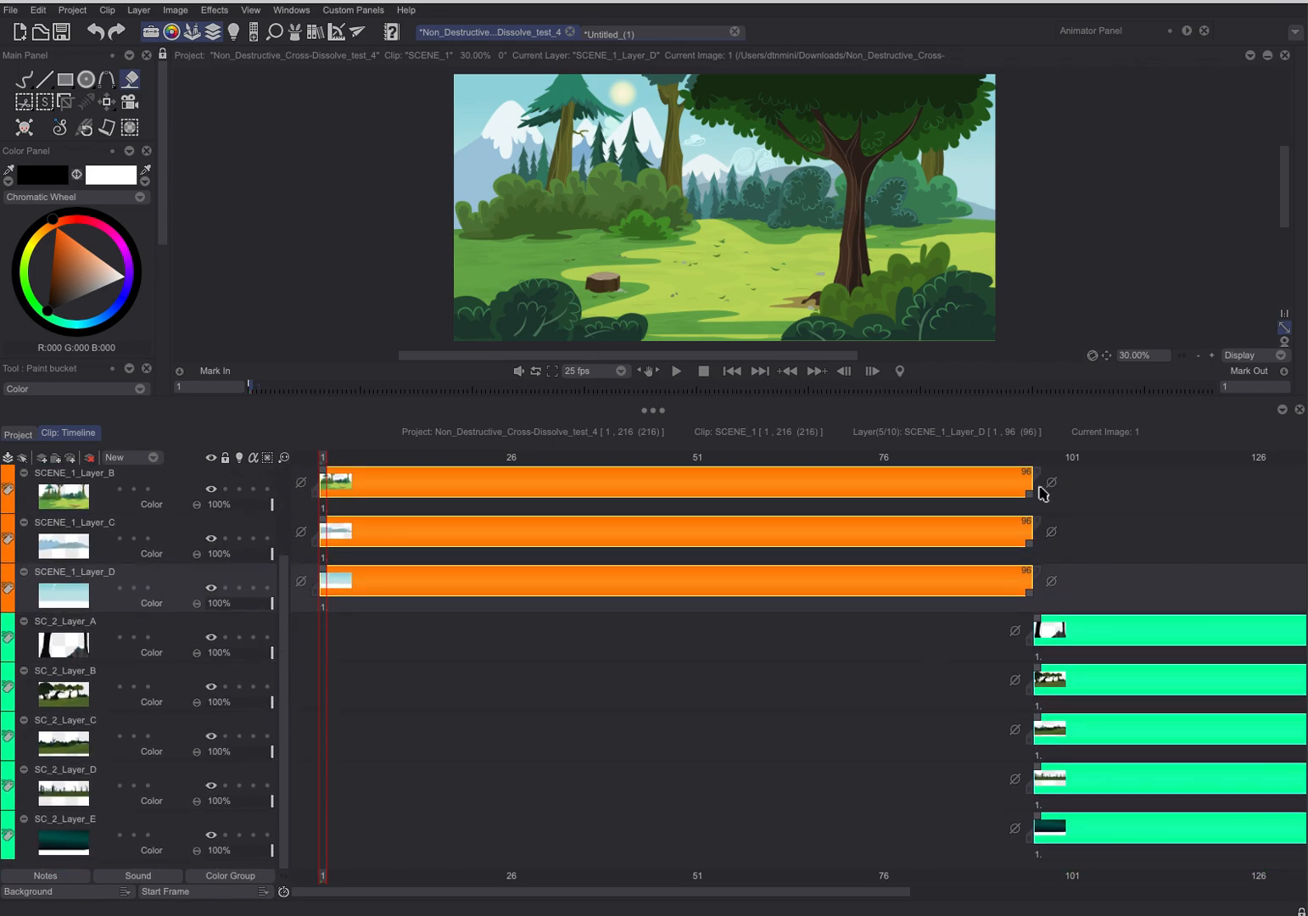
# - Shift SC_2_Layer_A through SC_2_Layer_E together so they start at frame 72, overlapping the end of the SCENE_1 layers
pyautogui.moveTo(1025, 464); pyautogui.dragTo(854, 547)
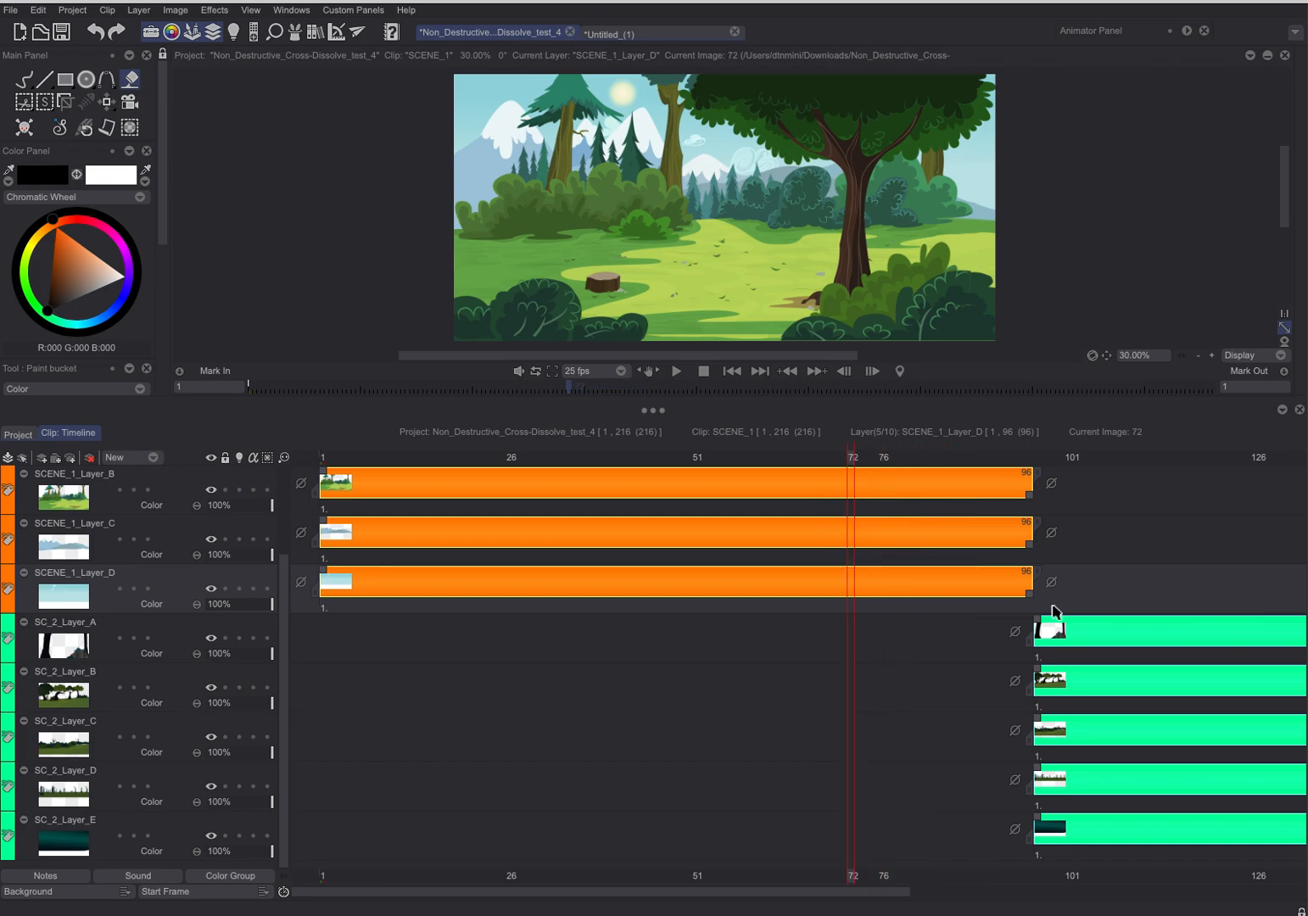
pyautogui.click(73, 651)
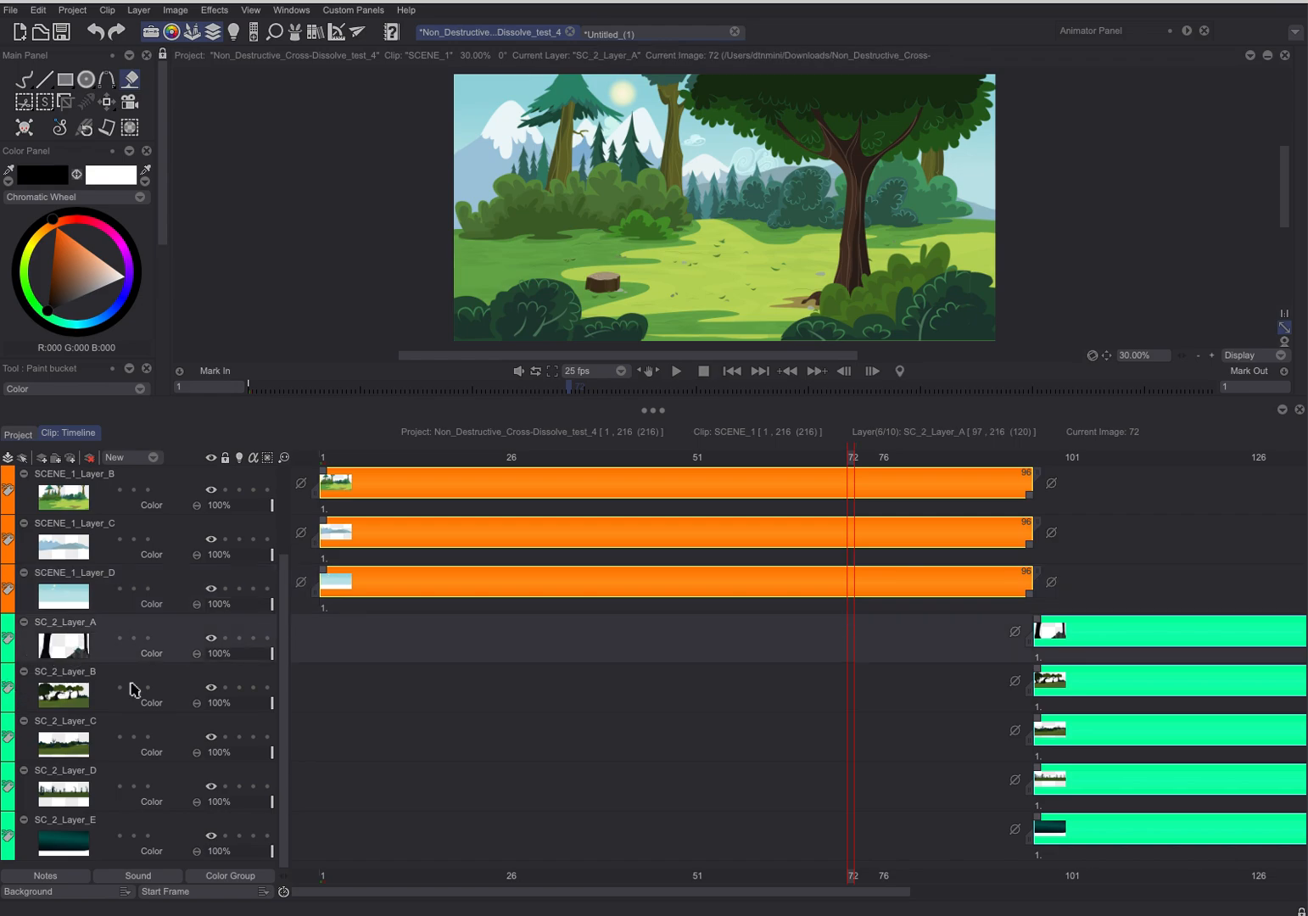
pyautogui.moveTo(283, 667); pyautogui.dragTo(276, 803)
pyautogui.click(283, 827)
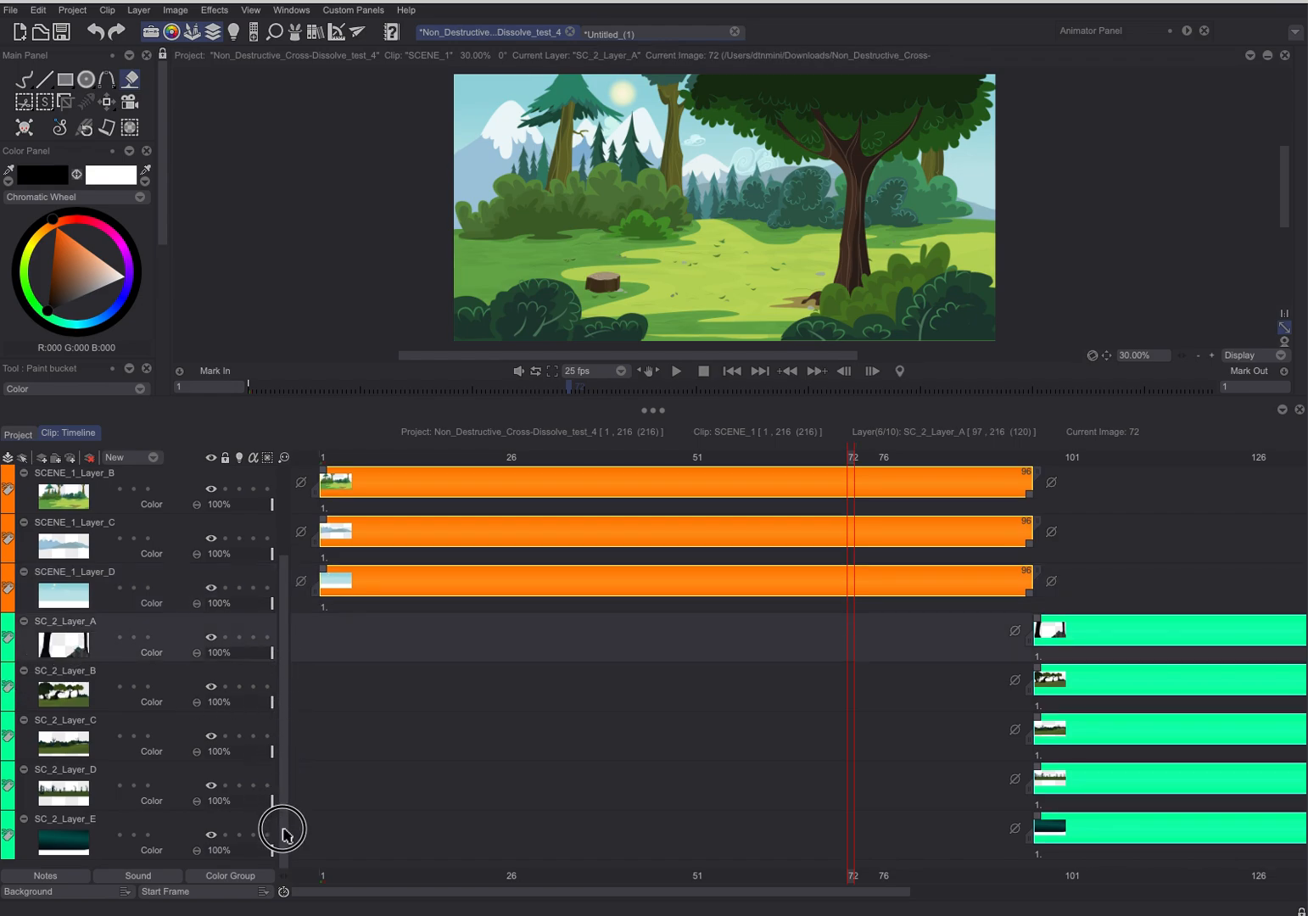
pyautogui.keyDown('shift'); pyautogui.click(76, 846); pyautogui.keyUp('shift')
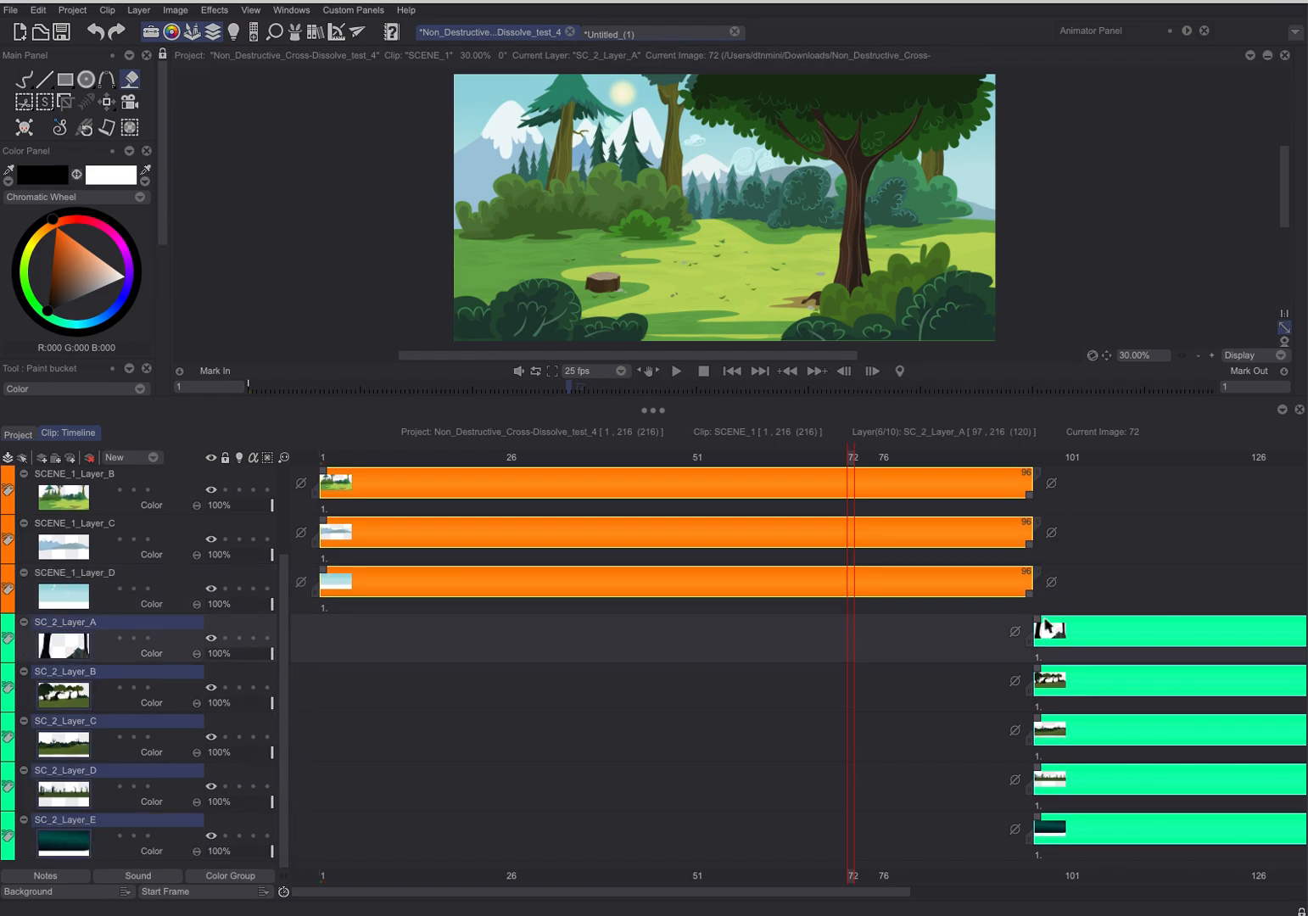
pyautogui.moveTo(1036, 626); pyautogui.dragTo(849, 676)
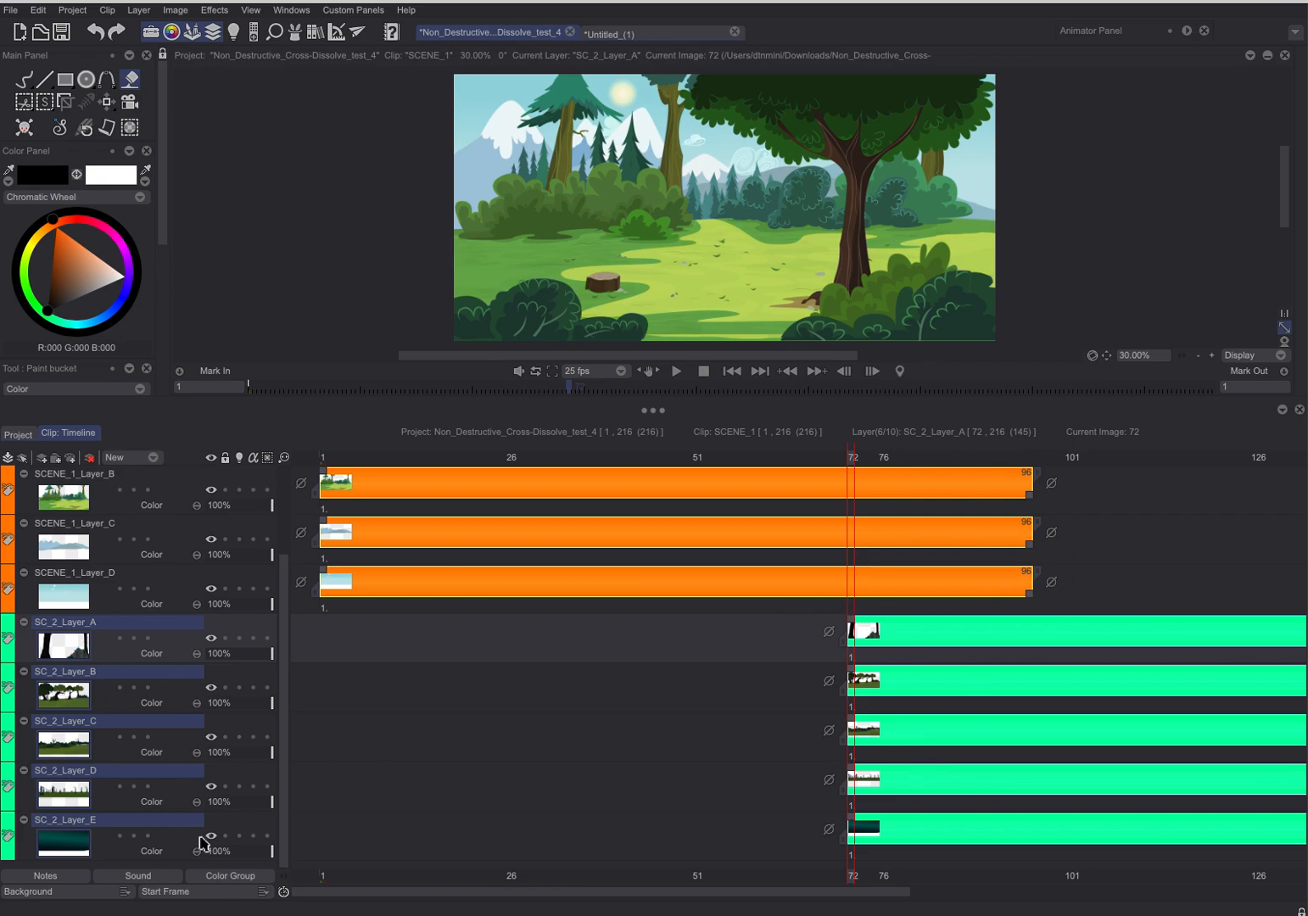
# - Add an animation layer directly above SC_2_Layer_A, spanning frames 1 to 96, and fill it with black
pyautogui.click(64, 653)
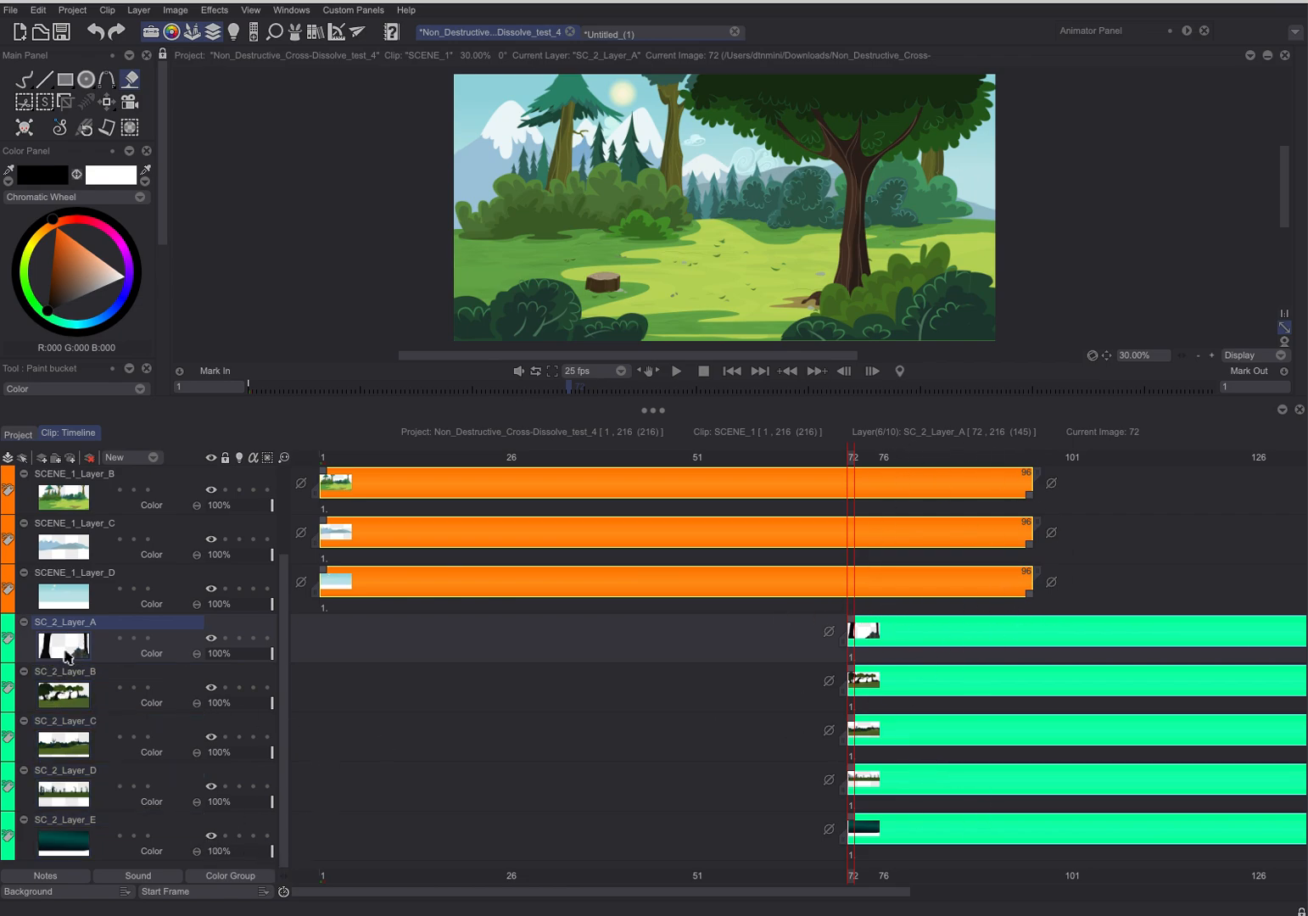
pyautogui.click(121, 463)
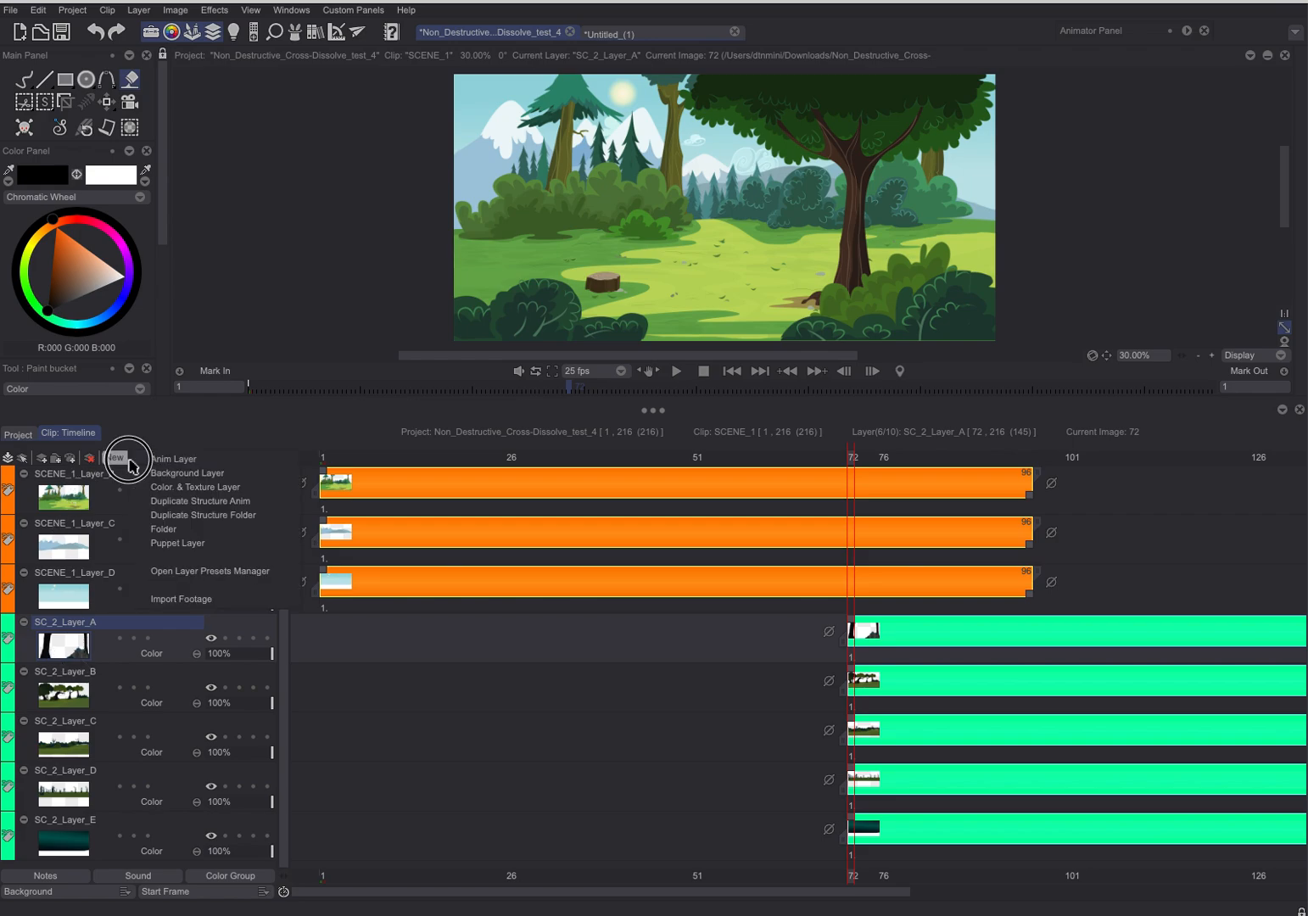
pyautogui.click(158, 463)
pyautogui.click(882, 635)
pyautogui.click(874, 642)
pyautogui.moveTo(851, 641); pyautogui.dragTo(1034, 690)
pyautogui.click(85, 632)
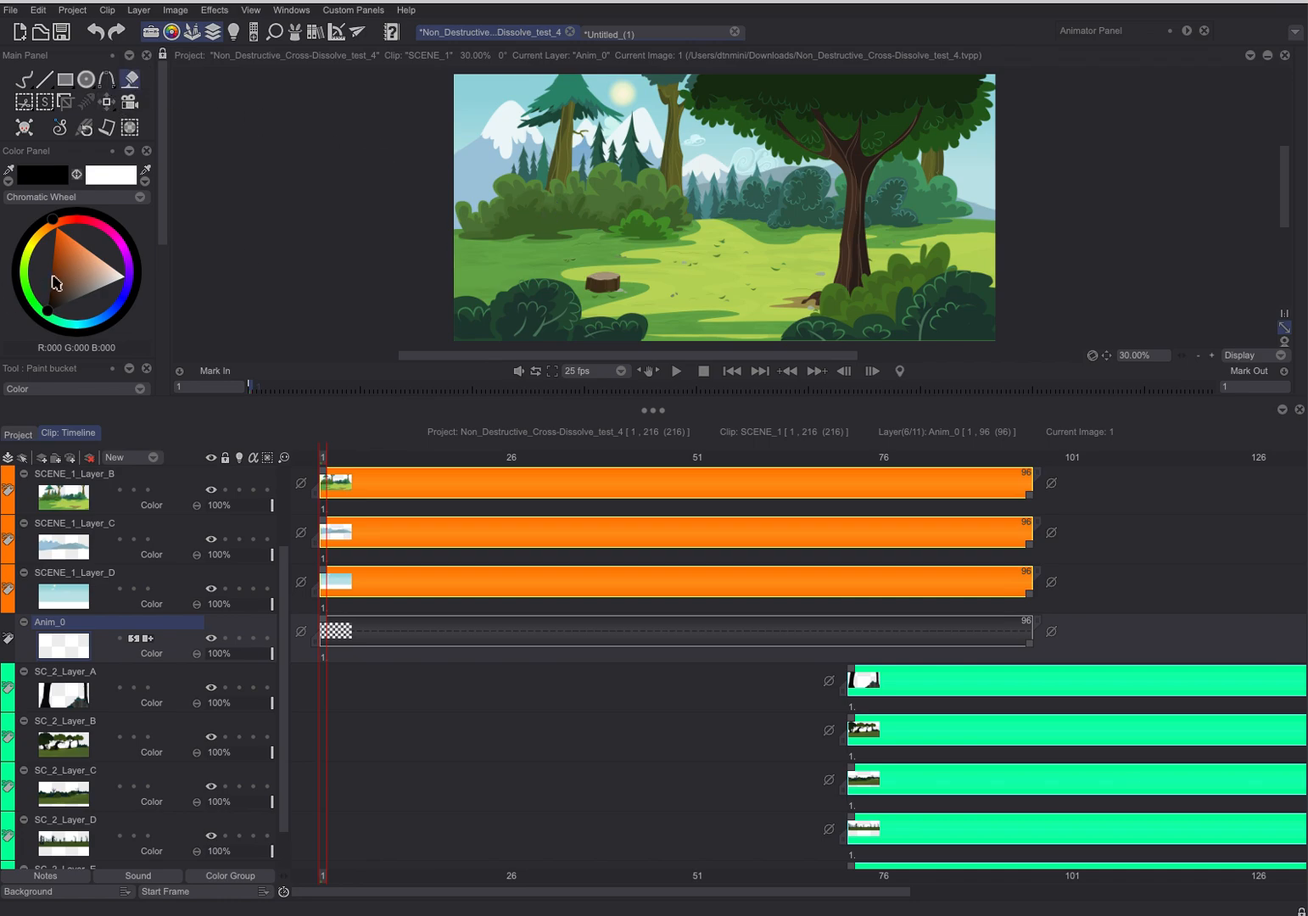
pyautogui.click(539, 210)
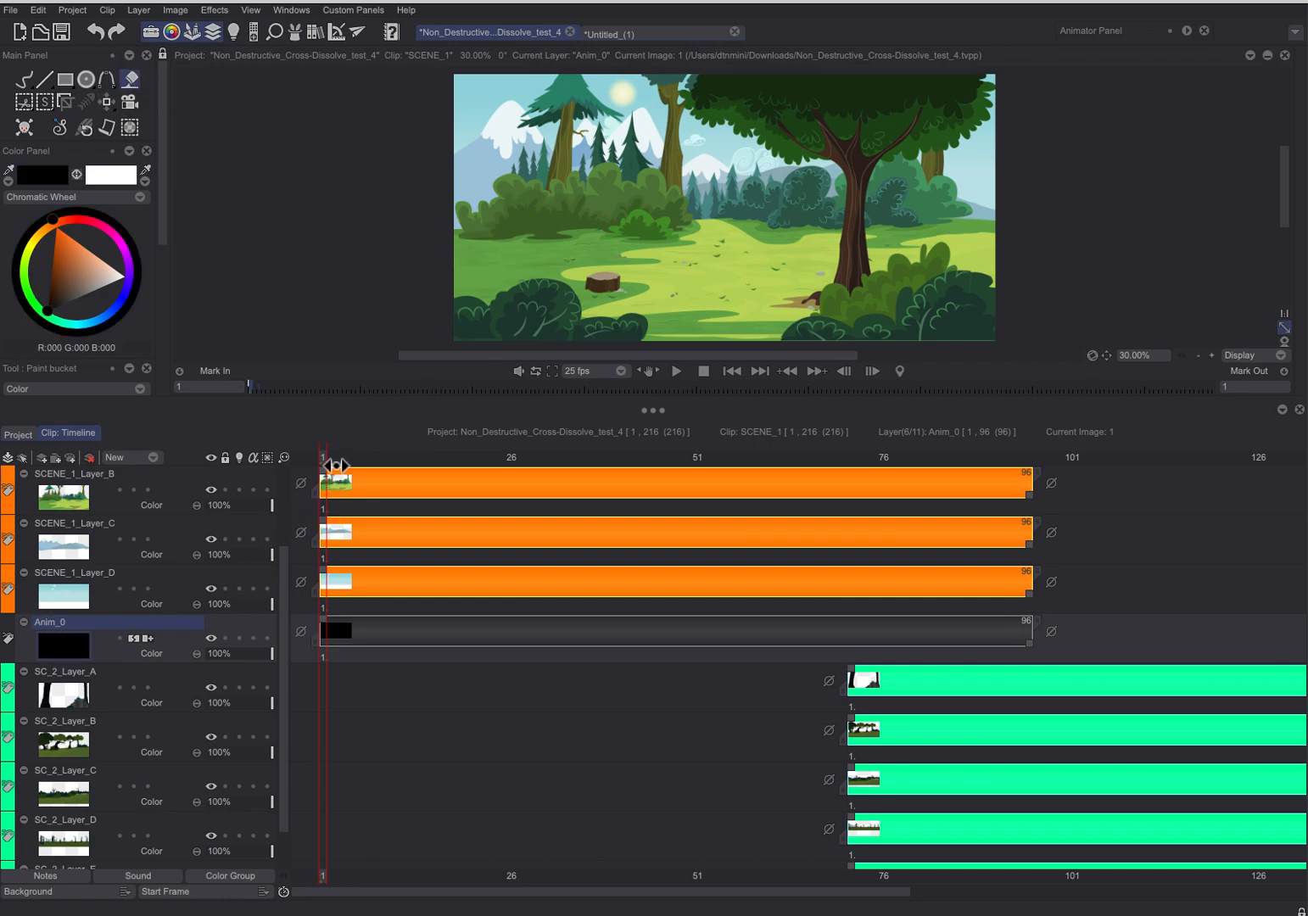
# - Apply a Fade effect to frames 72 to 96 of the black layer, with transparency going from 0% to 100%
pyautogui.click(296, 35)
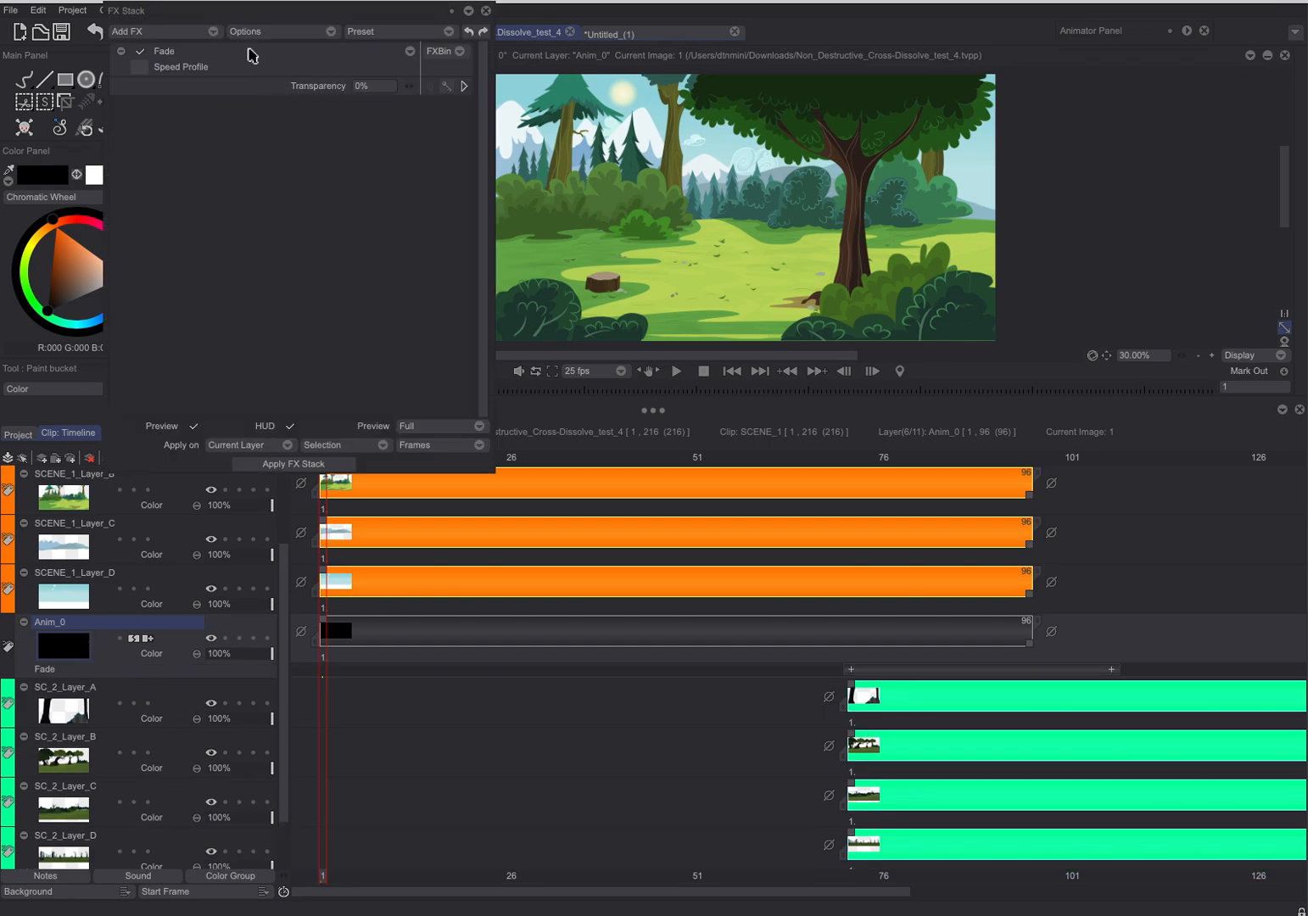
pyautogui.moveTo(919, 673); pyautogui.dragTo(913, 673)
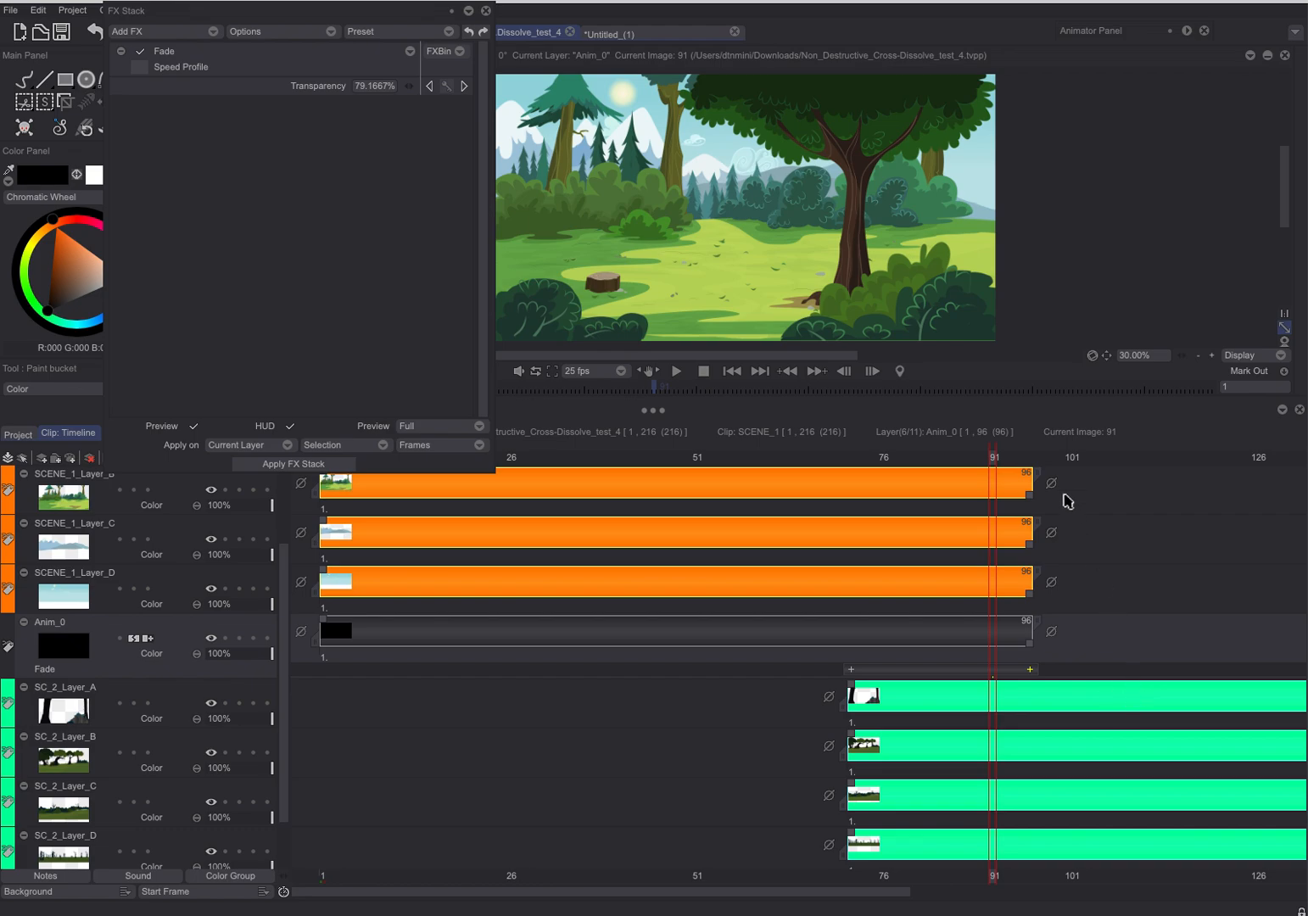
pyautogui.moveTo(1018, 460); pyautogui.dragTo(851, 575)
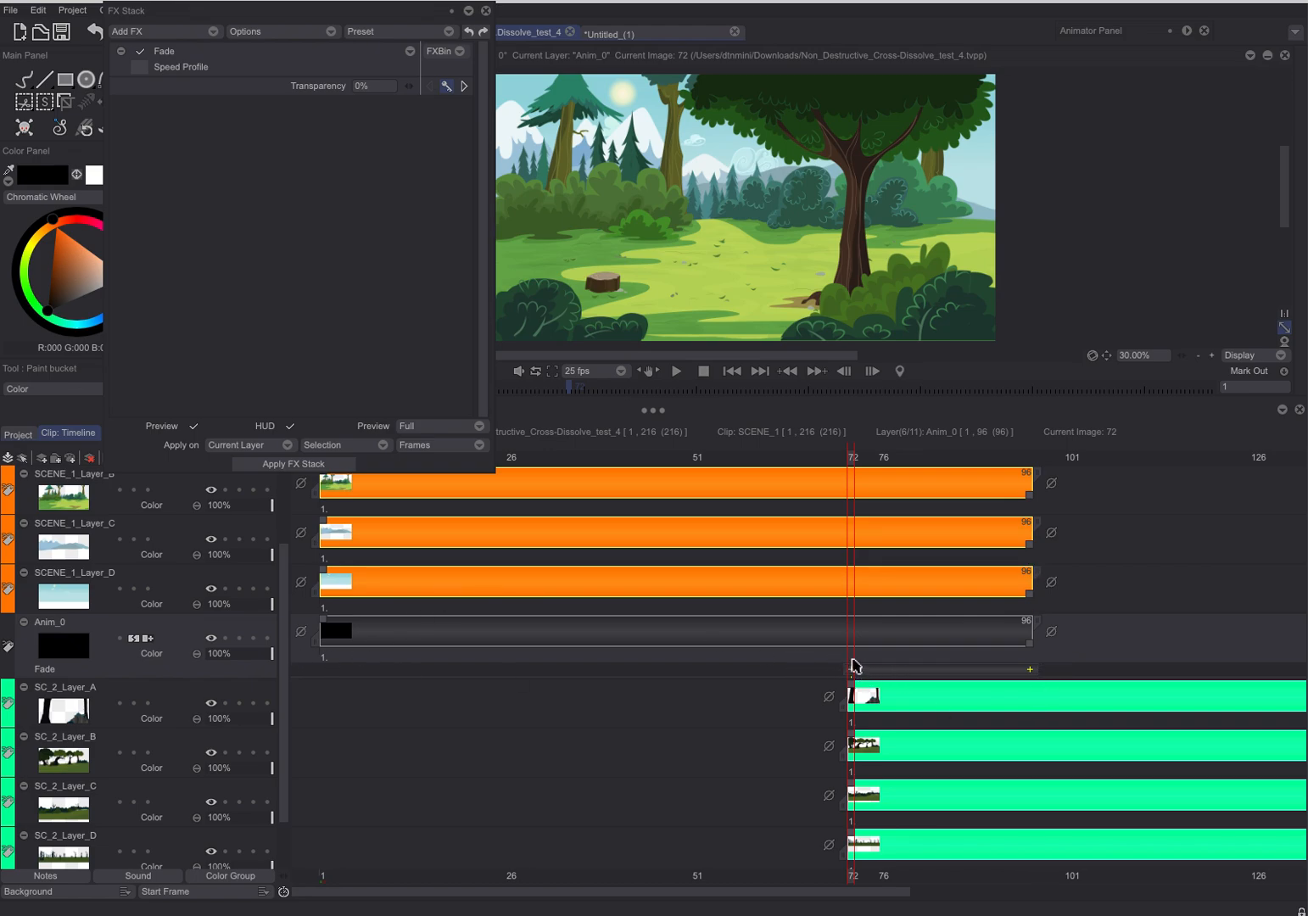
pyautogui.moveTo(851, 665); pyautogui.dragTo(1029, 672)
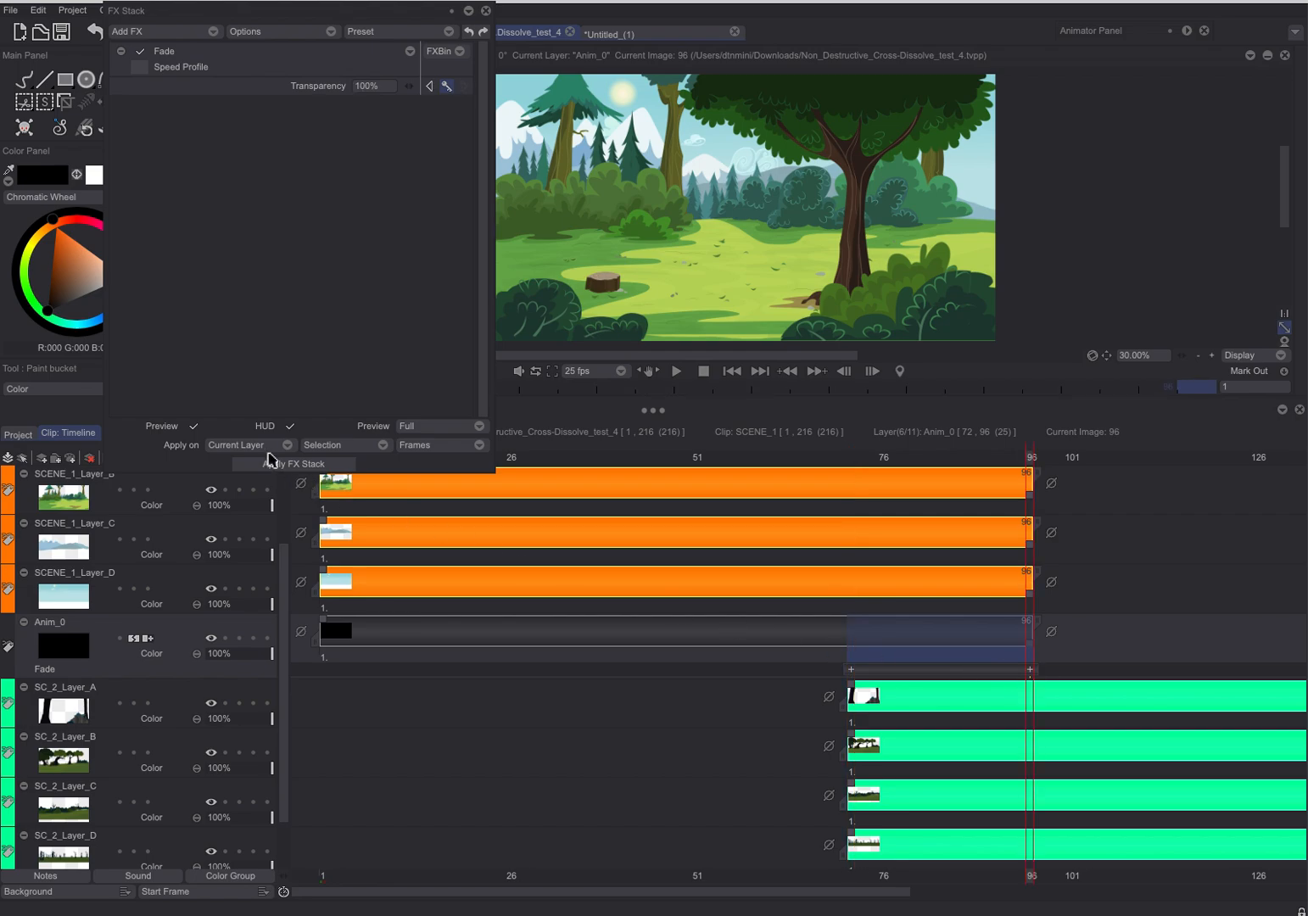
pyautogui.click(294, 464)
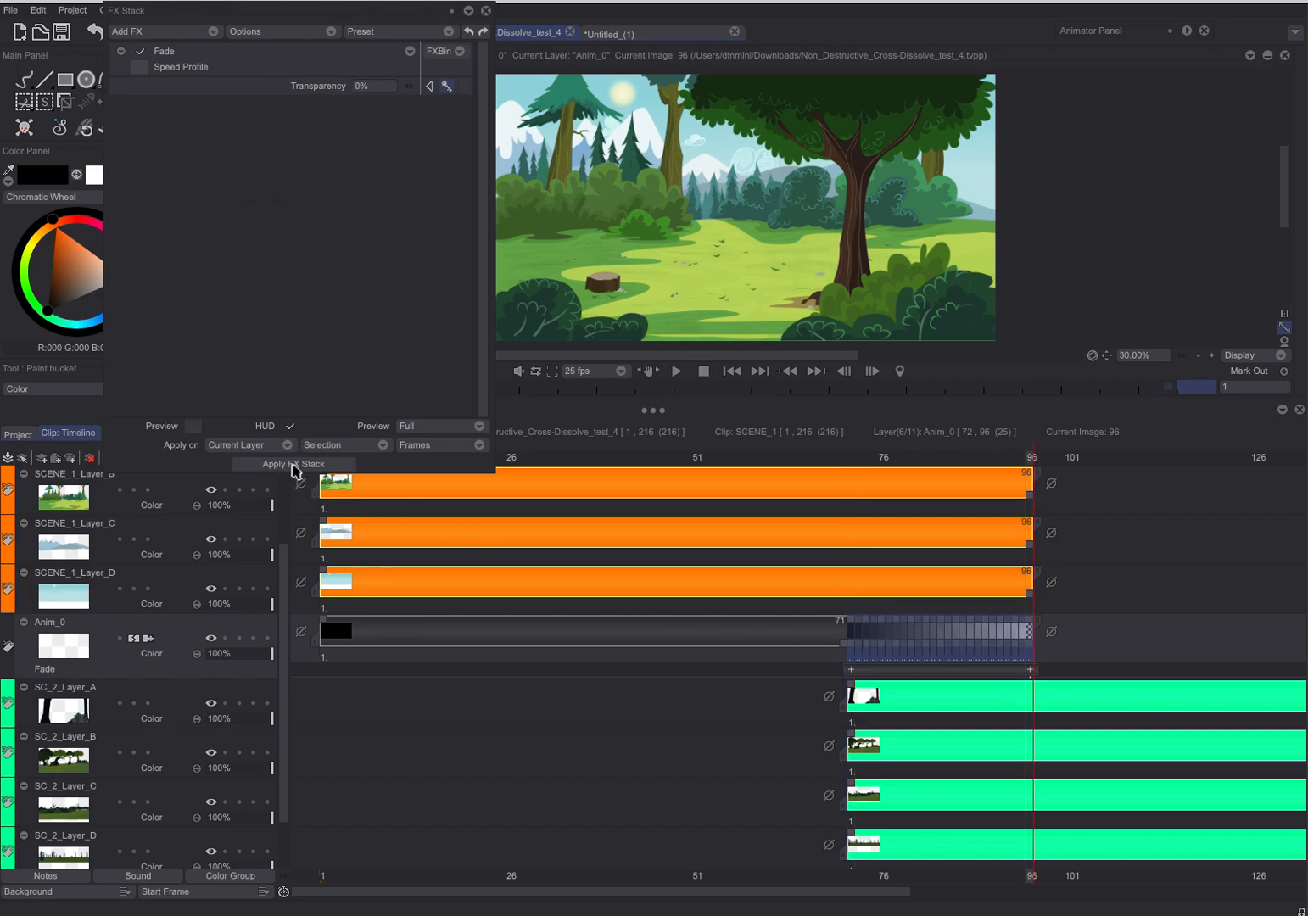
pyautogui.click(487, 11)
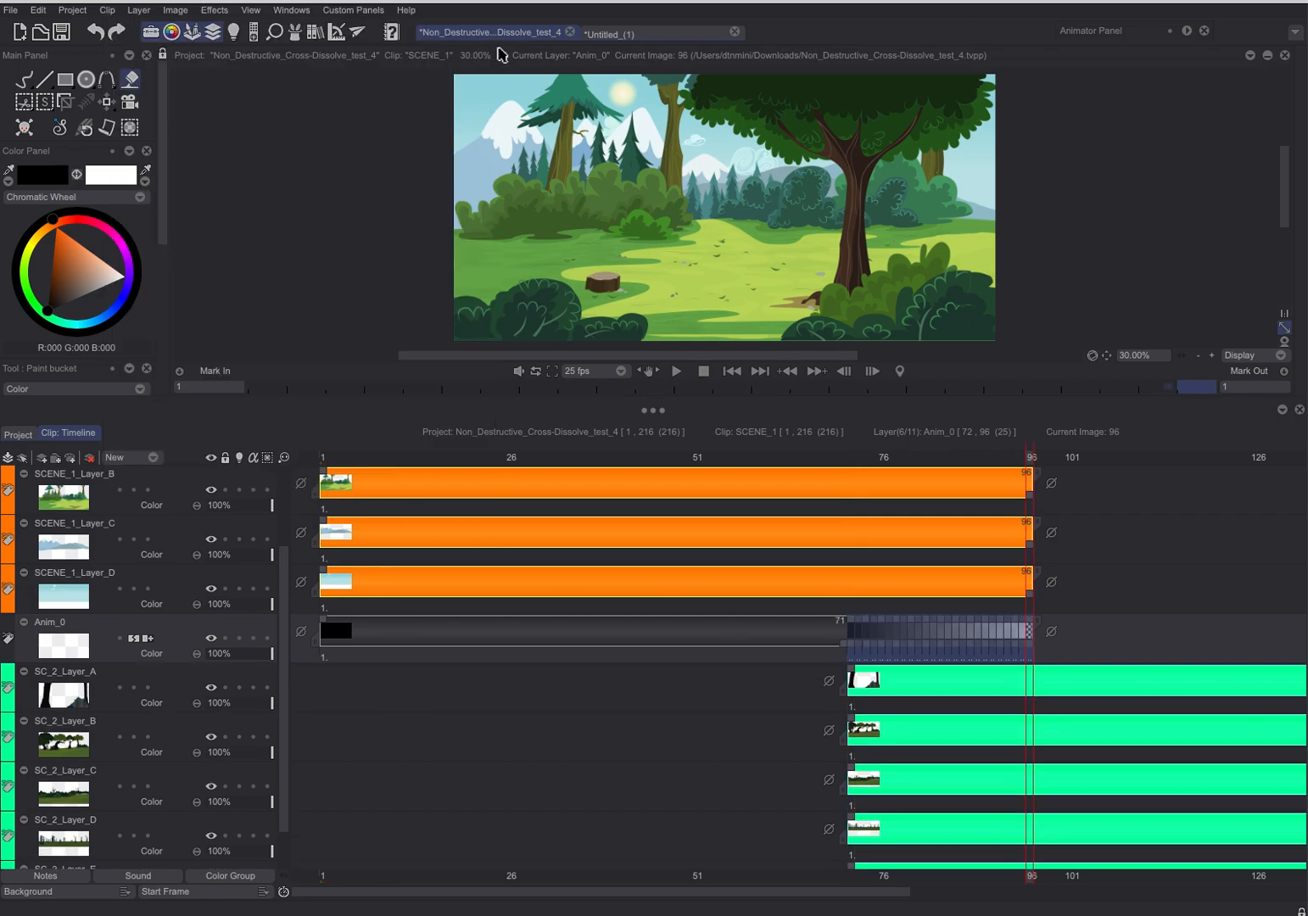
pyautogui.click(676, 728)
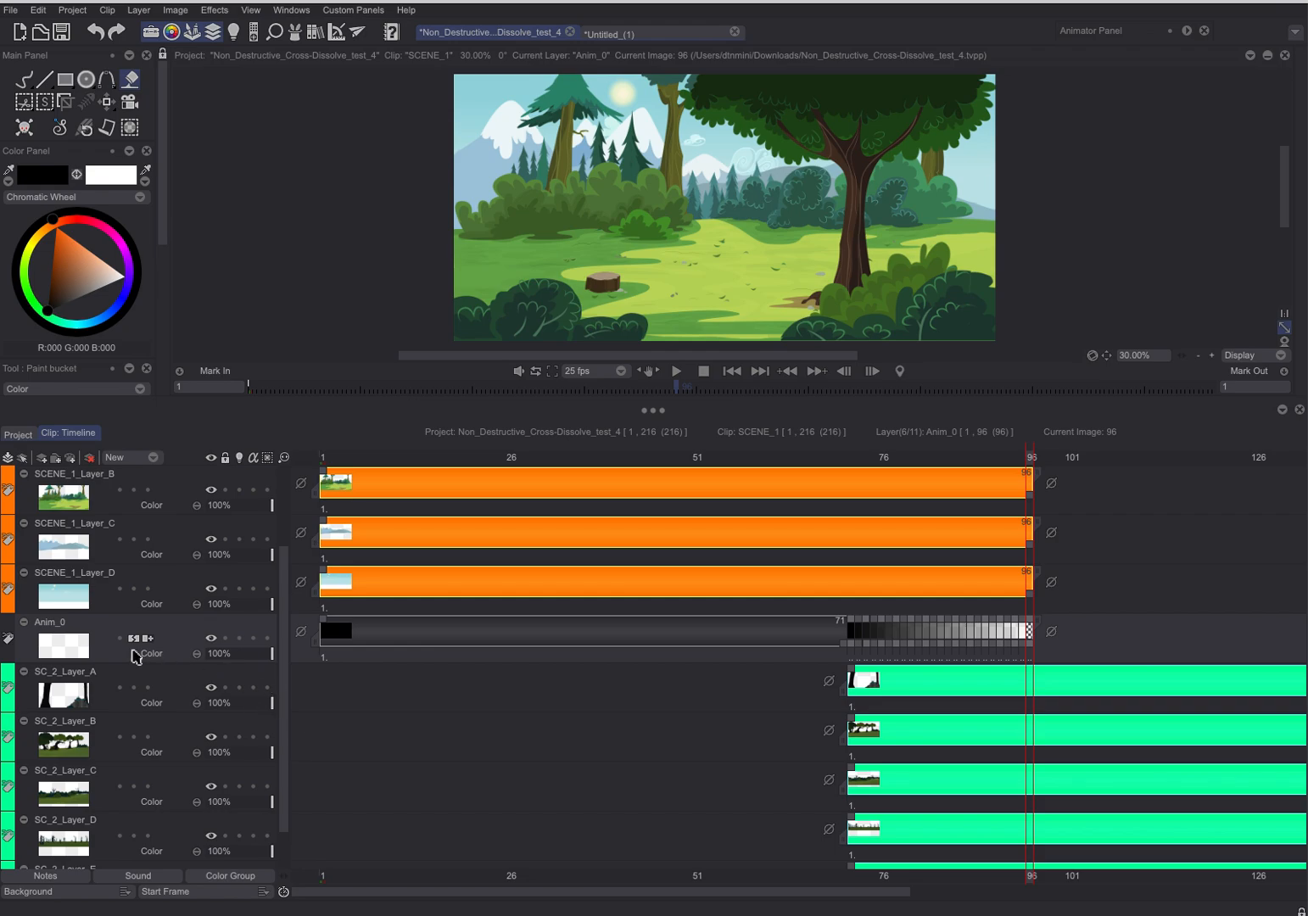
# - Rename the black fading layer as FADE and set its blending mode to Erase
pyautogui.click(132, 640)
pyautogui.click(67, 649)
pyautogui.doubleClick(72, 634)
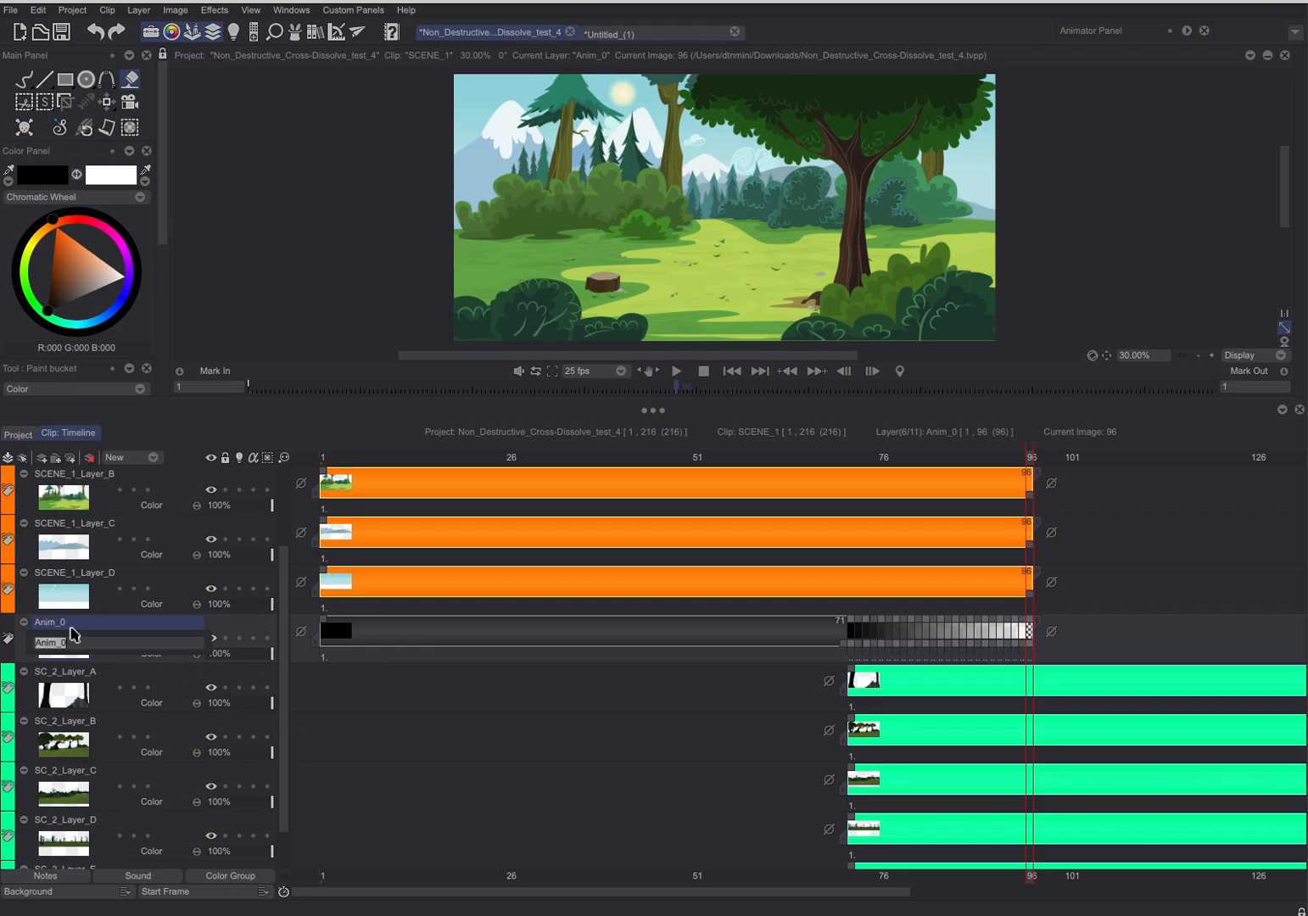
pyautogui.write('D')
pyautogui.write('ADE')
pyautogui.press('Return')
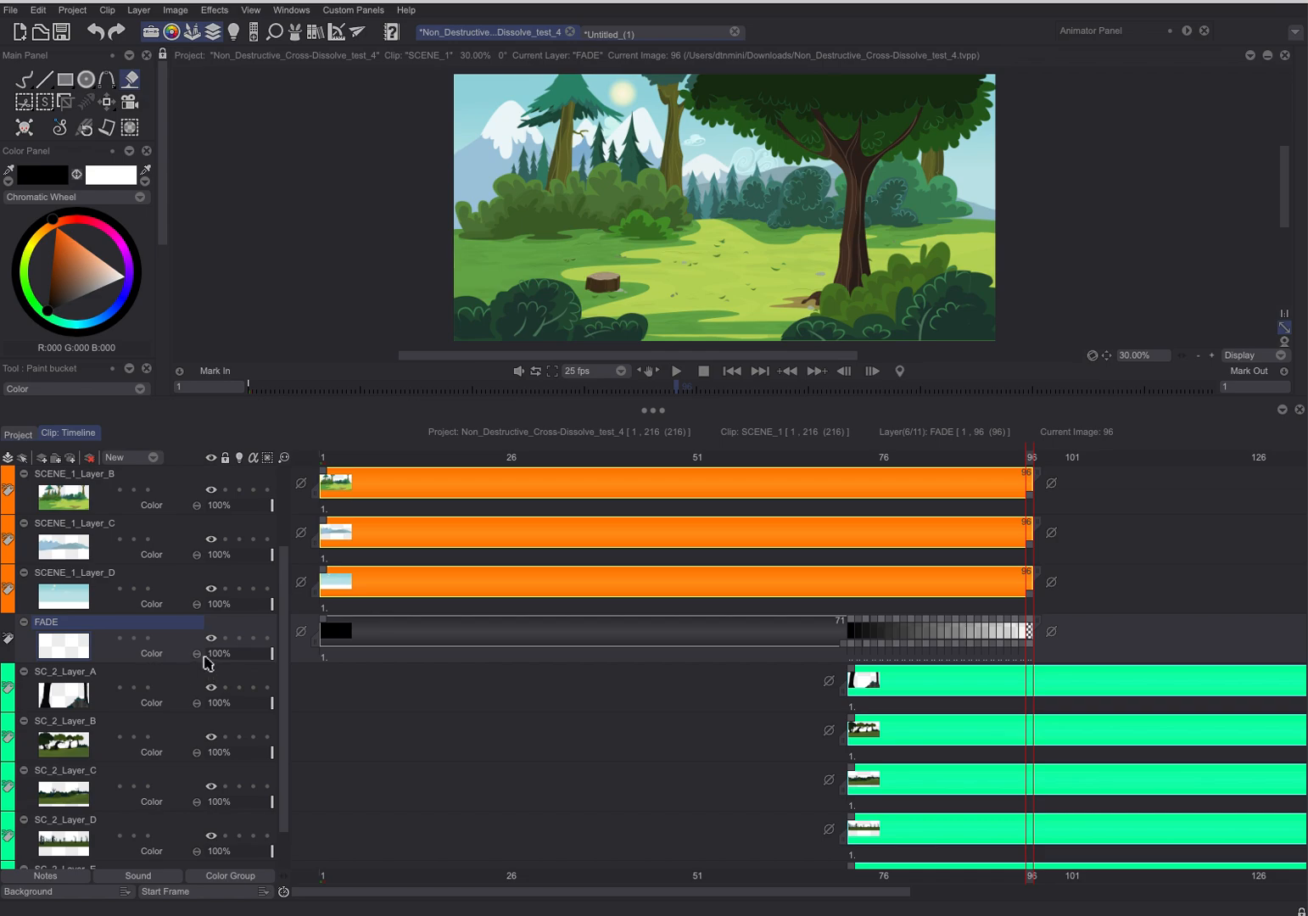
pyautogui.click(158, 661)
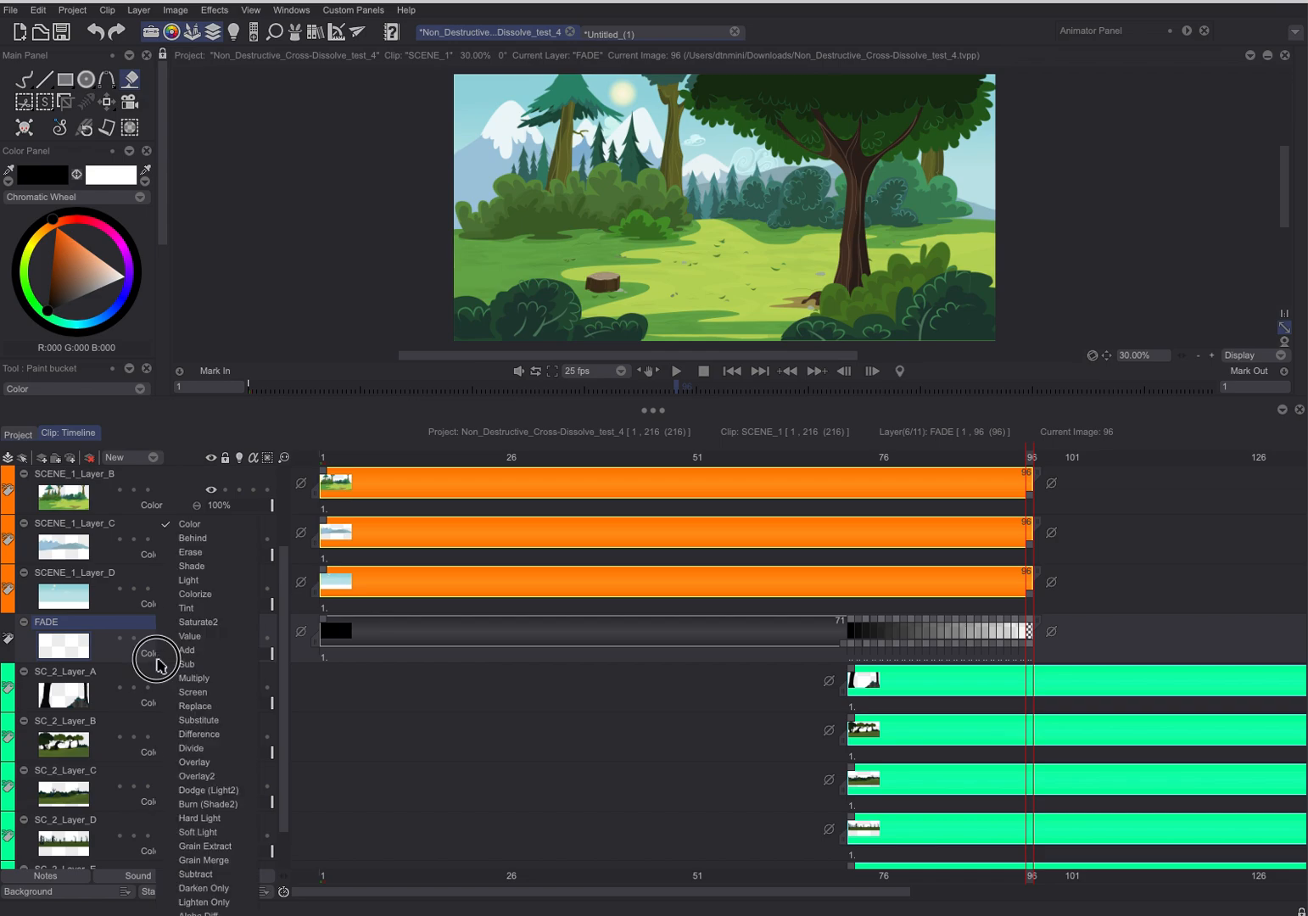
pyautogui.click(202, 554)
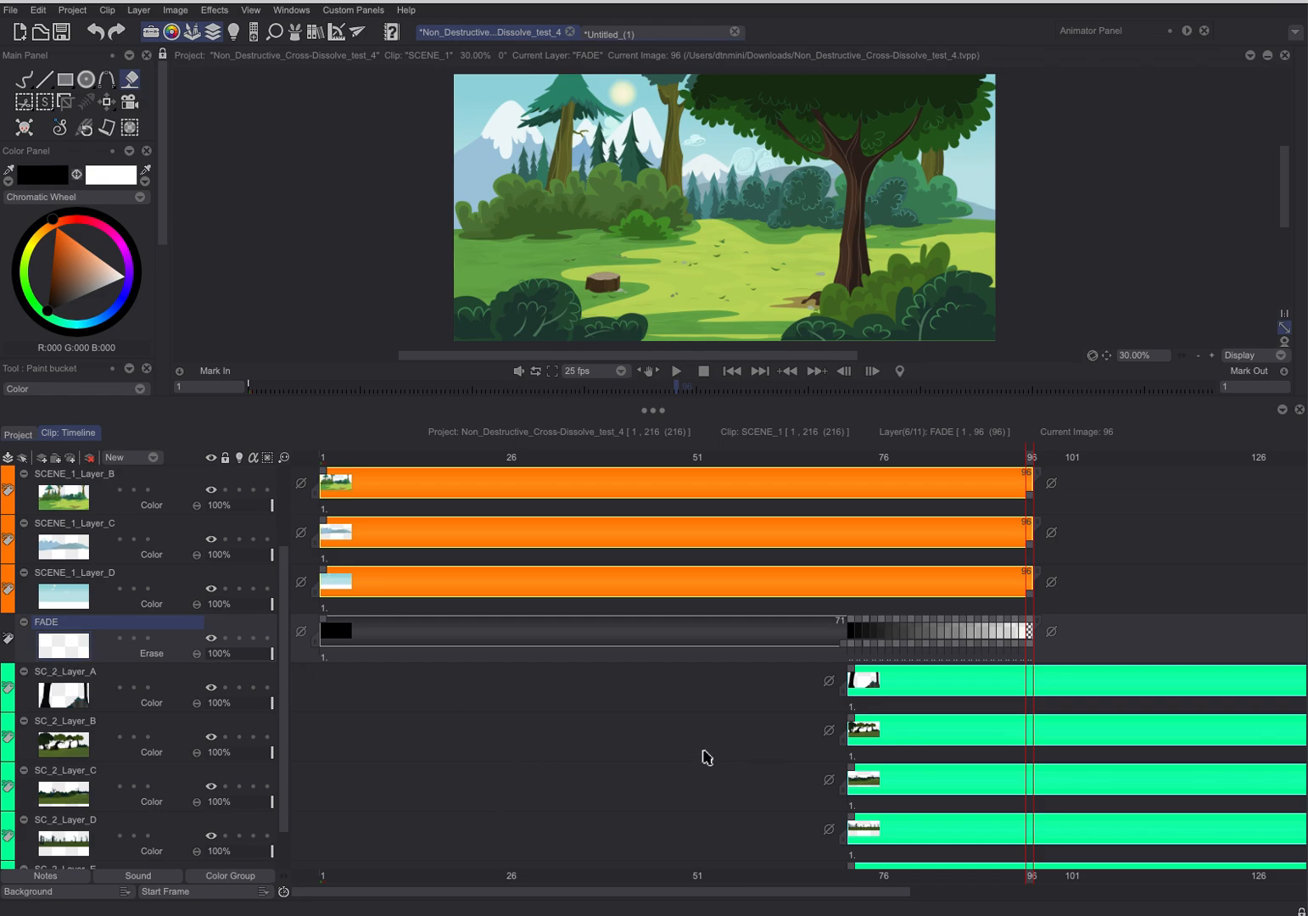
# - Set the blending mode of SCENE_1_Layer_A through SCENE_1_Layer_D to Behind
pyautogui.moveTo(280, 688); pyautogui.dragTo(281, 555)
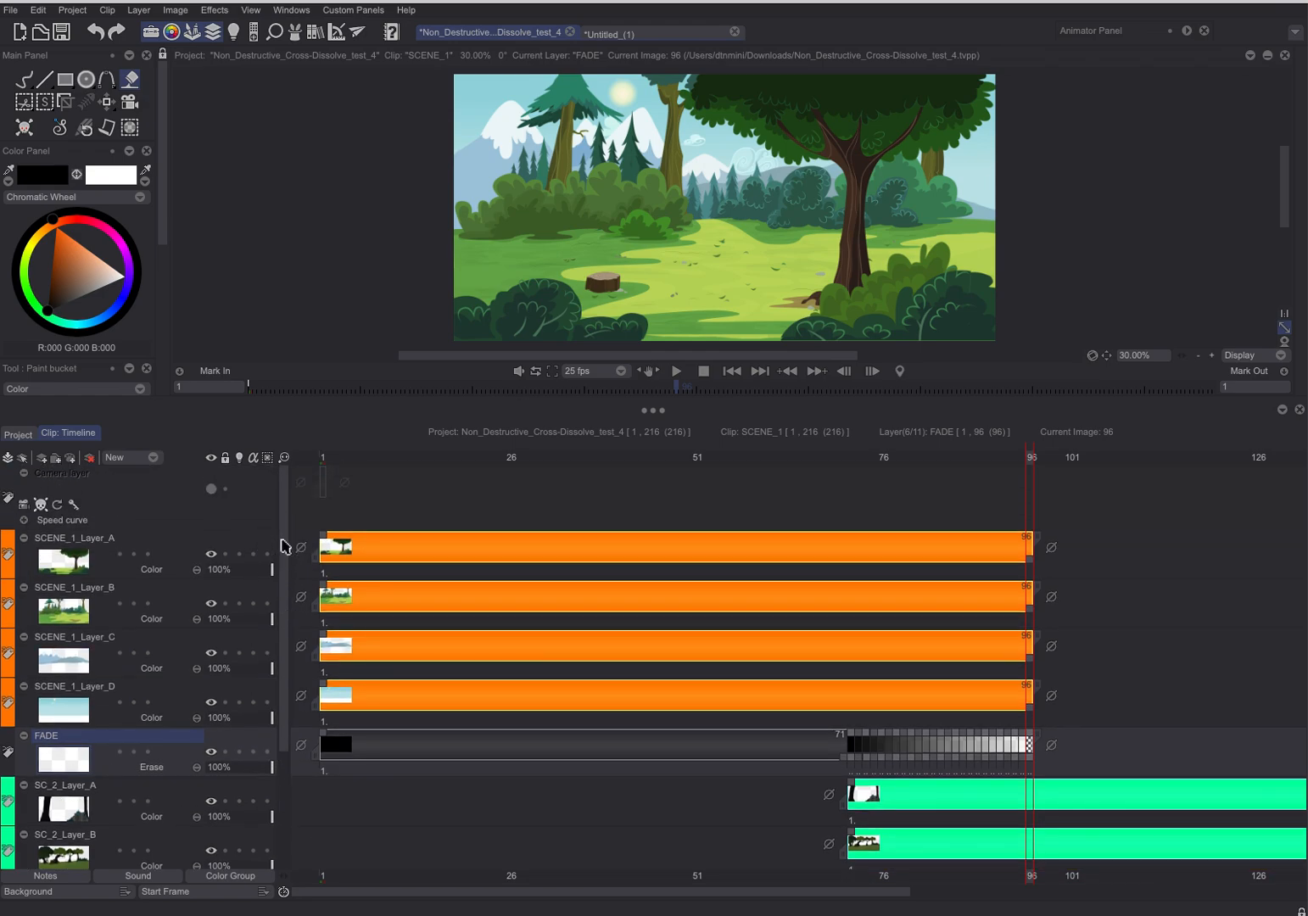
pyautogui.moveTo(374, 465); pyautogui.dragTo(330, 476)
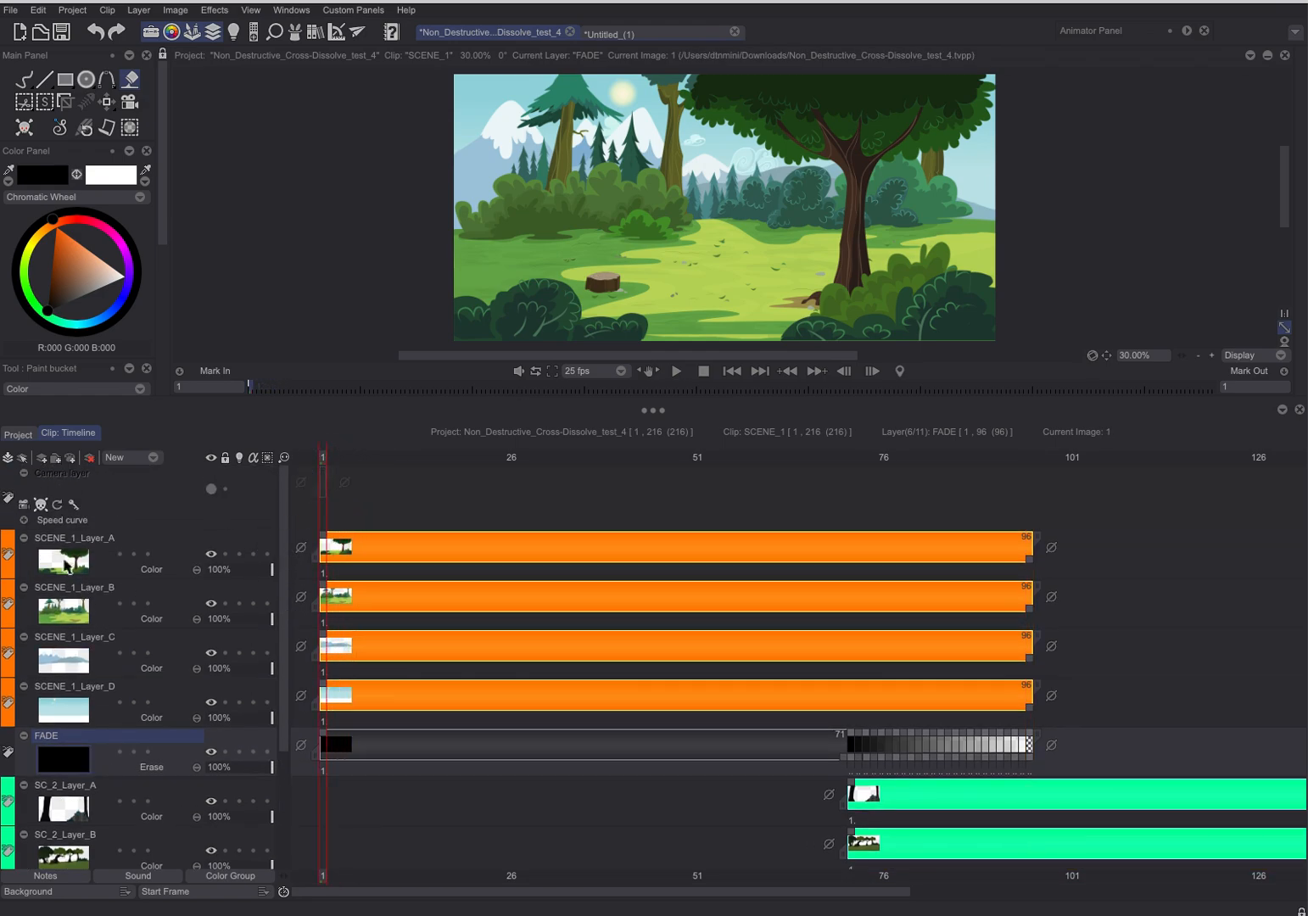
pyautogui.click(61, 570)
pyautogui.click(75, 614)
pyautogui.click(72, 664)
pyautogui.click(67, 707)
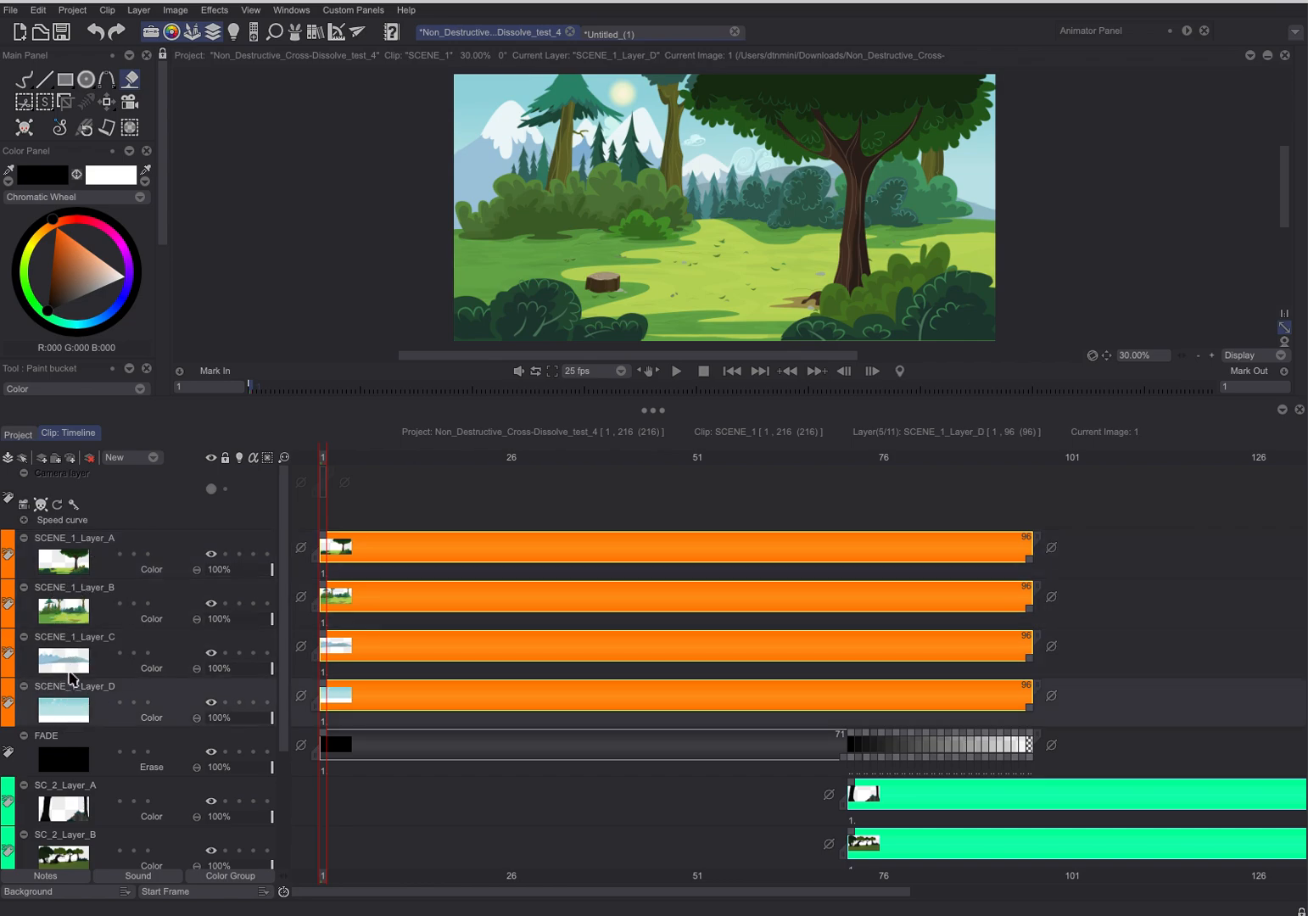
pyautogui.click(81, 553)
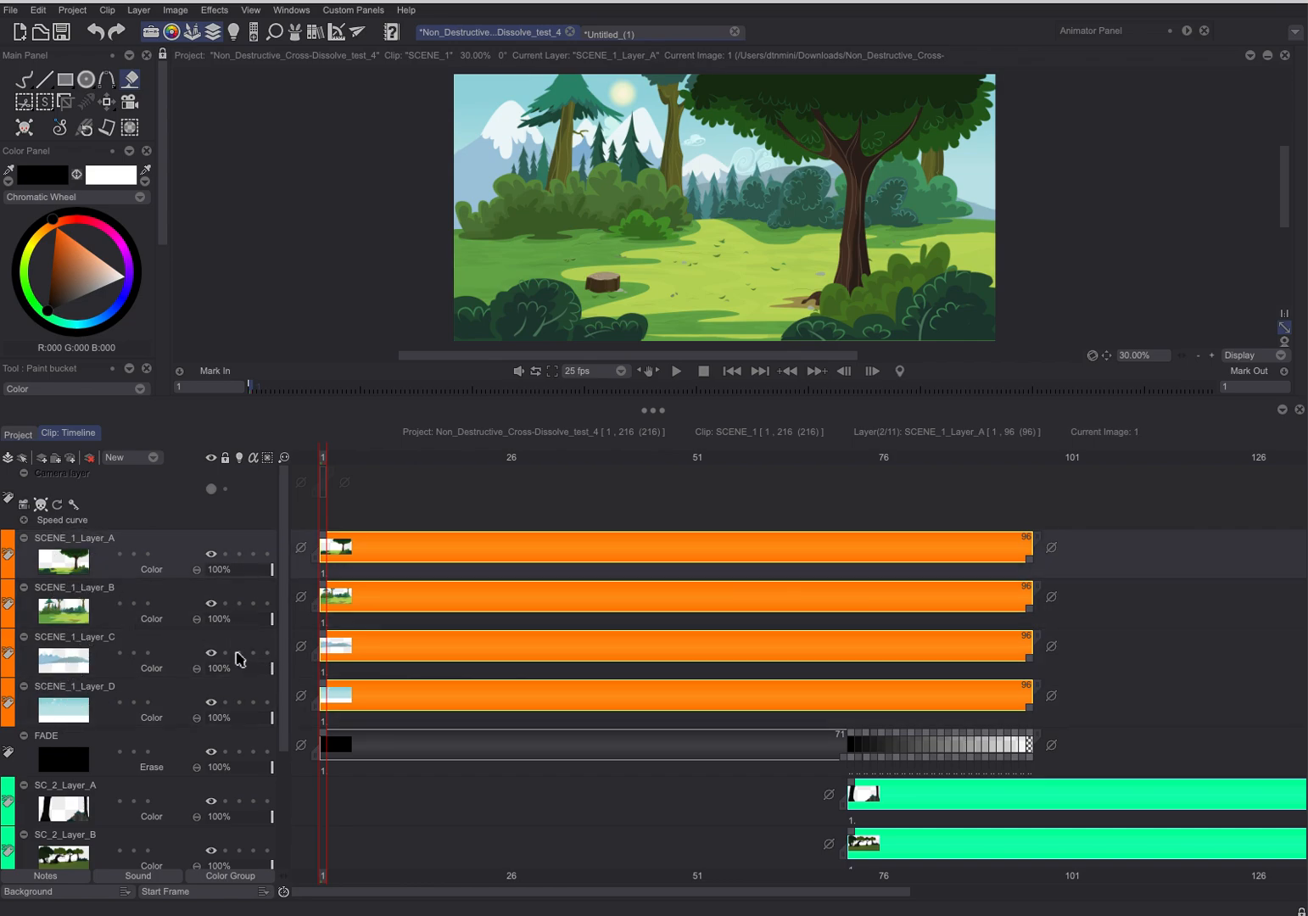
pyautogui.keyDown('shift'); pyautogui.click(59, 563); pyautogui.keyUp('shift')
pyautogui.keyDown('shift'); pyautogui.click(80, 622); pyautogui.keyUp('shift')
pyautogui.keyDown('shift'); pyautogui.click(65, 665); pyautogui.keyUp('shift')
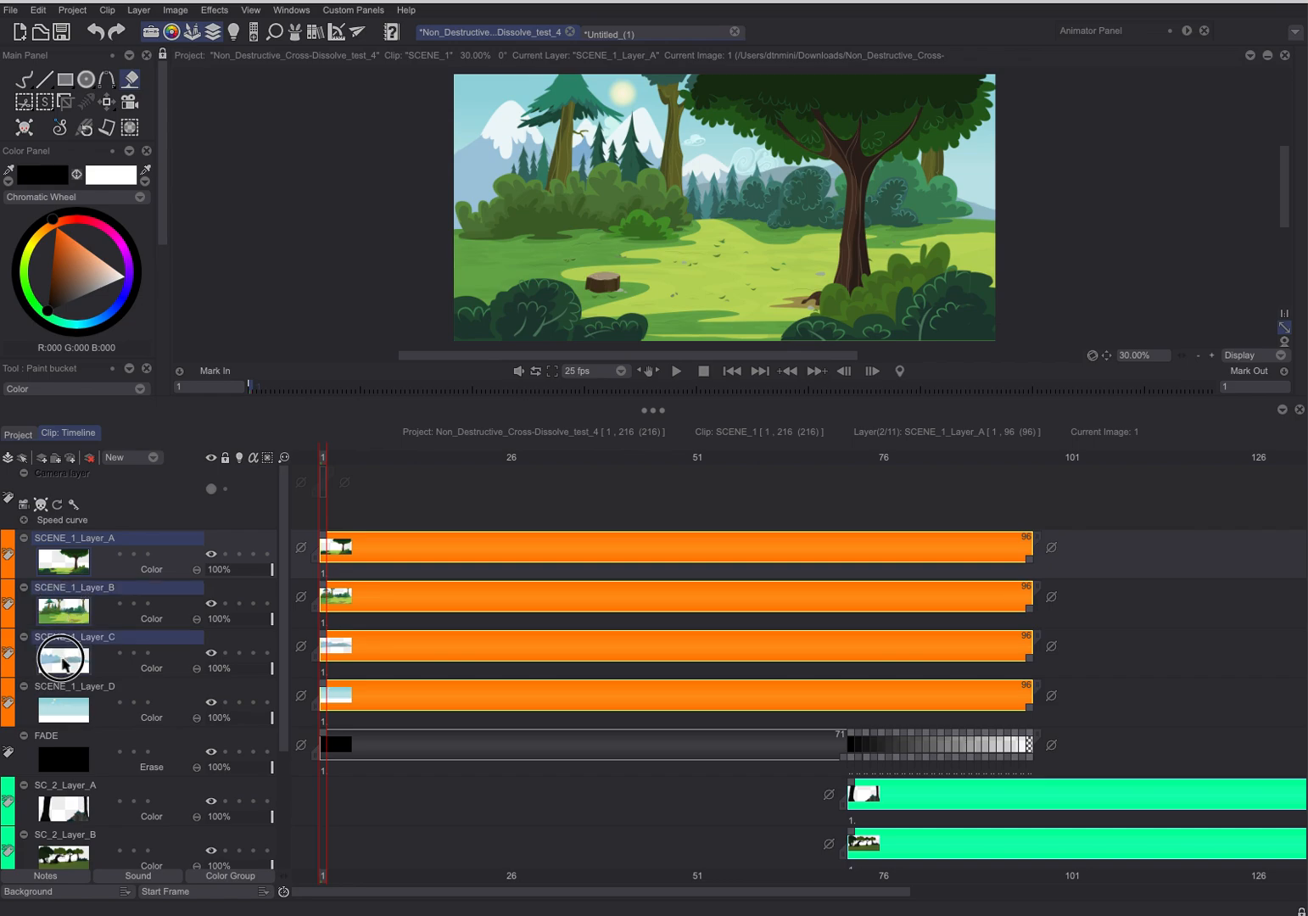
pyautogui.keyDown('shift'); pyautogui.click(70, 715); pyautogui.keyUp('shift')
pyautogui.click(148, 719)
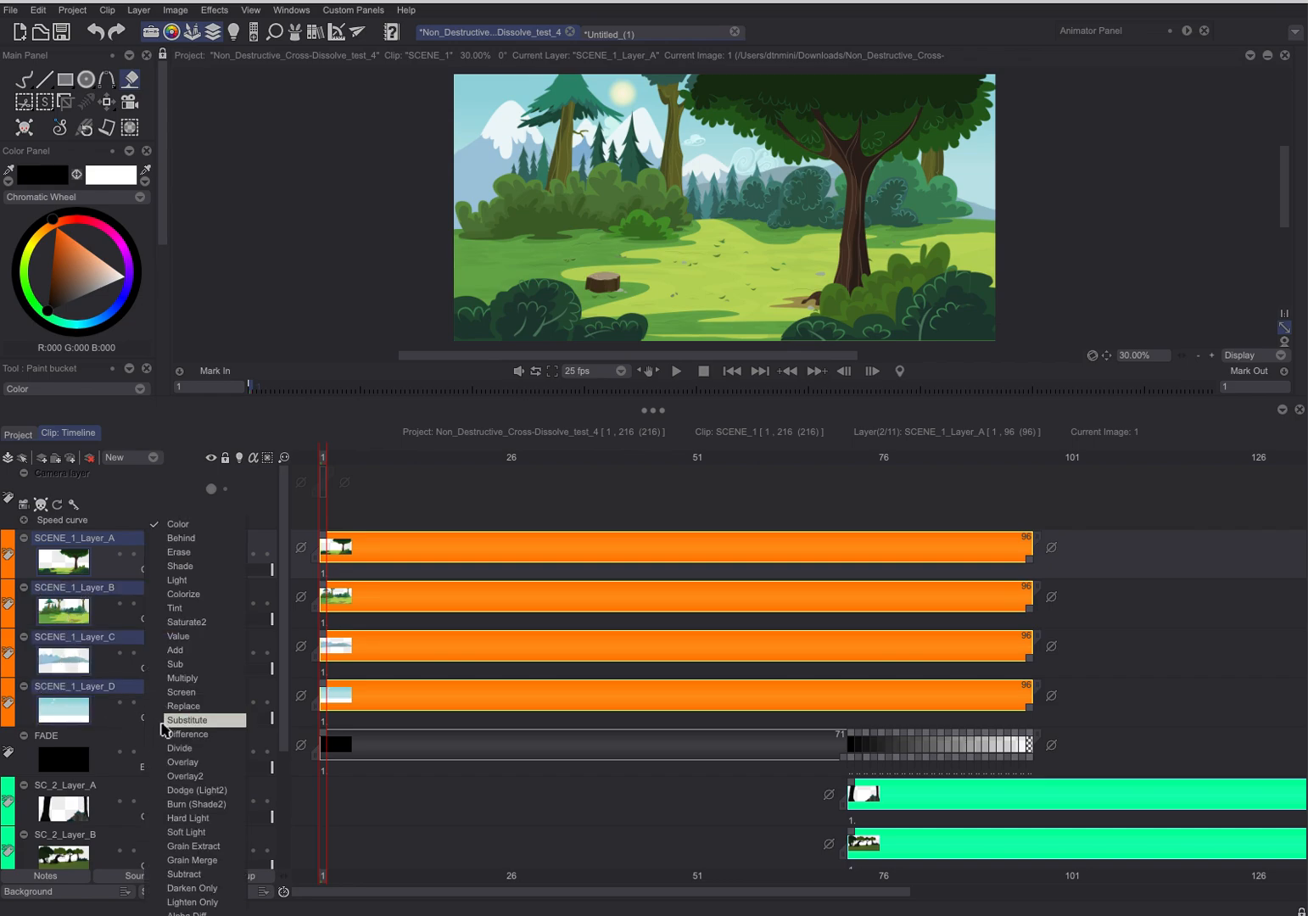
pyautogui.click(181, 538)
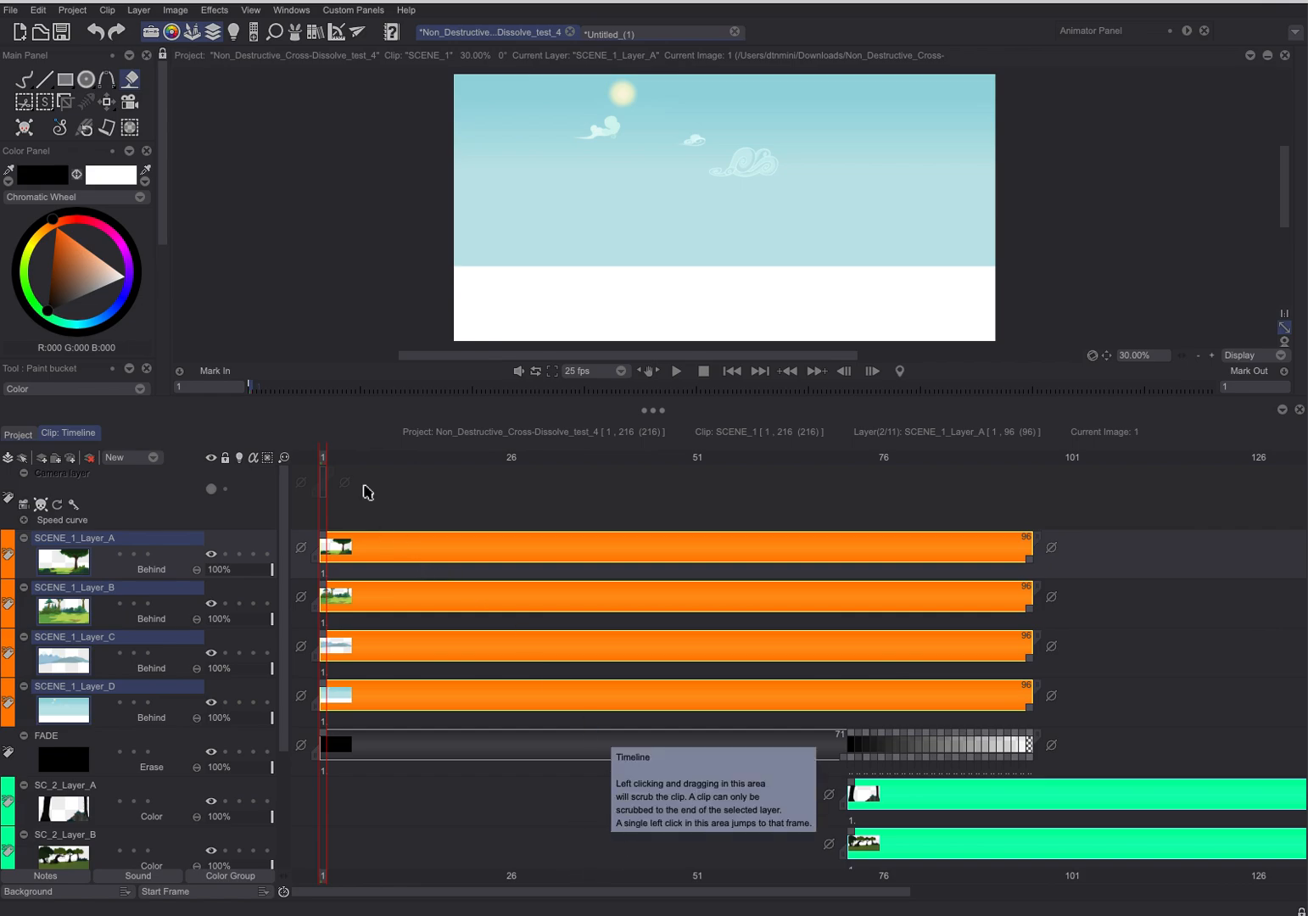
# - Reverse the SCENE_1 layer stack so it runs D, C, B, A, with SCENE_1_Layer_A directly above FADE
pyautogui.moveTo(337, 519); pyautogui.dragTo(292, 613)
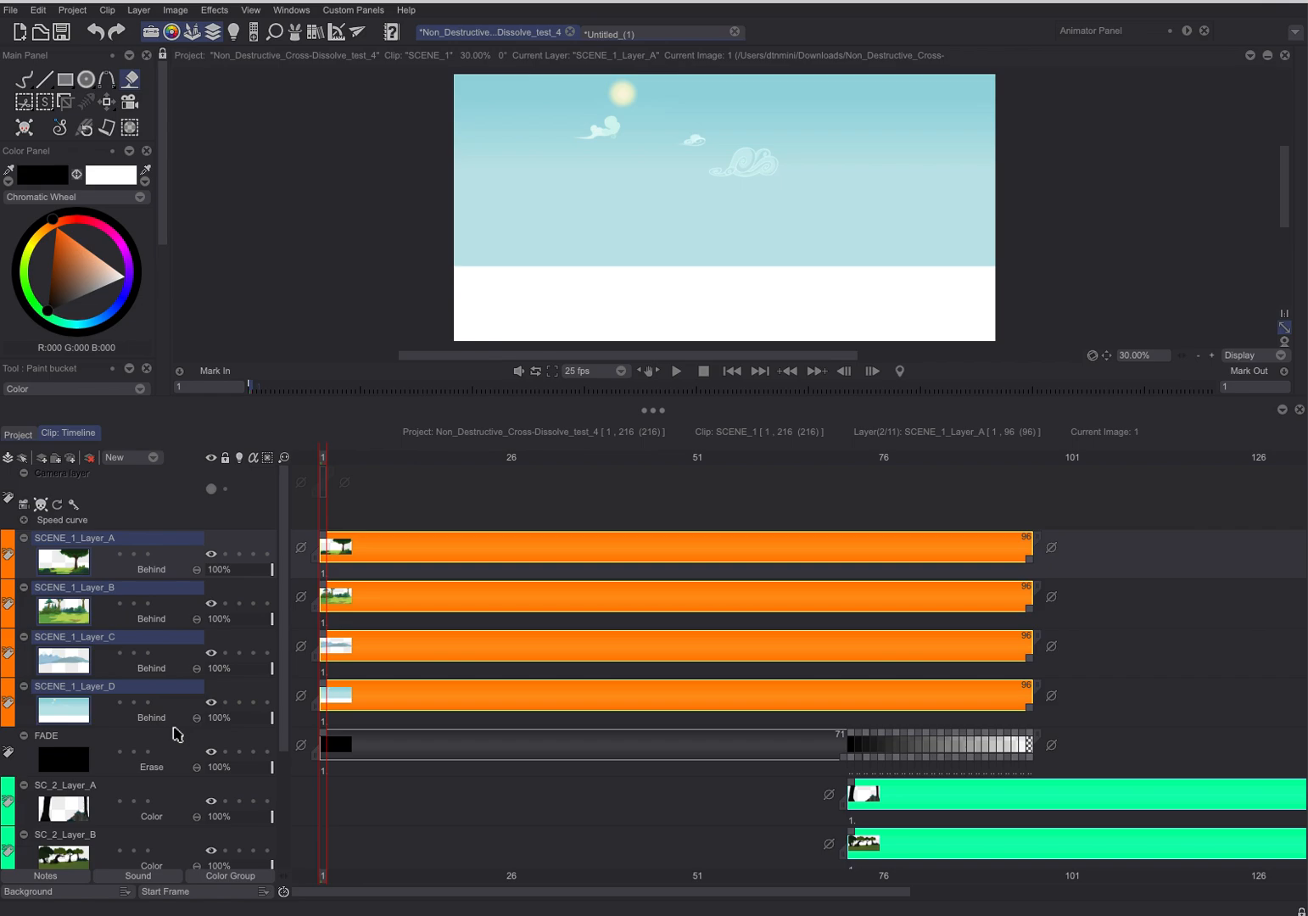
pyautogui.click(63, 704)
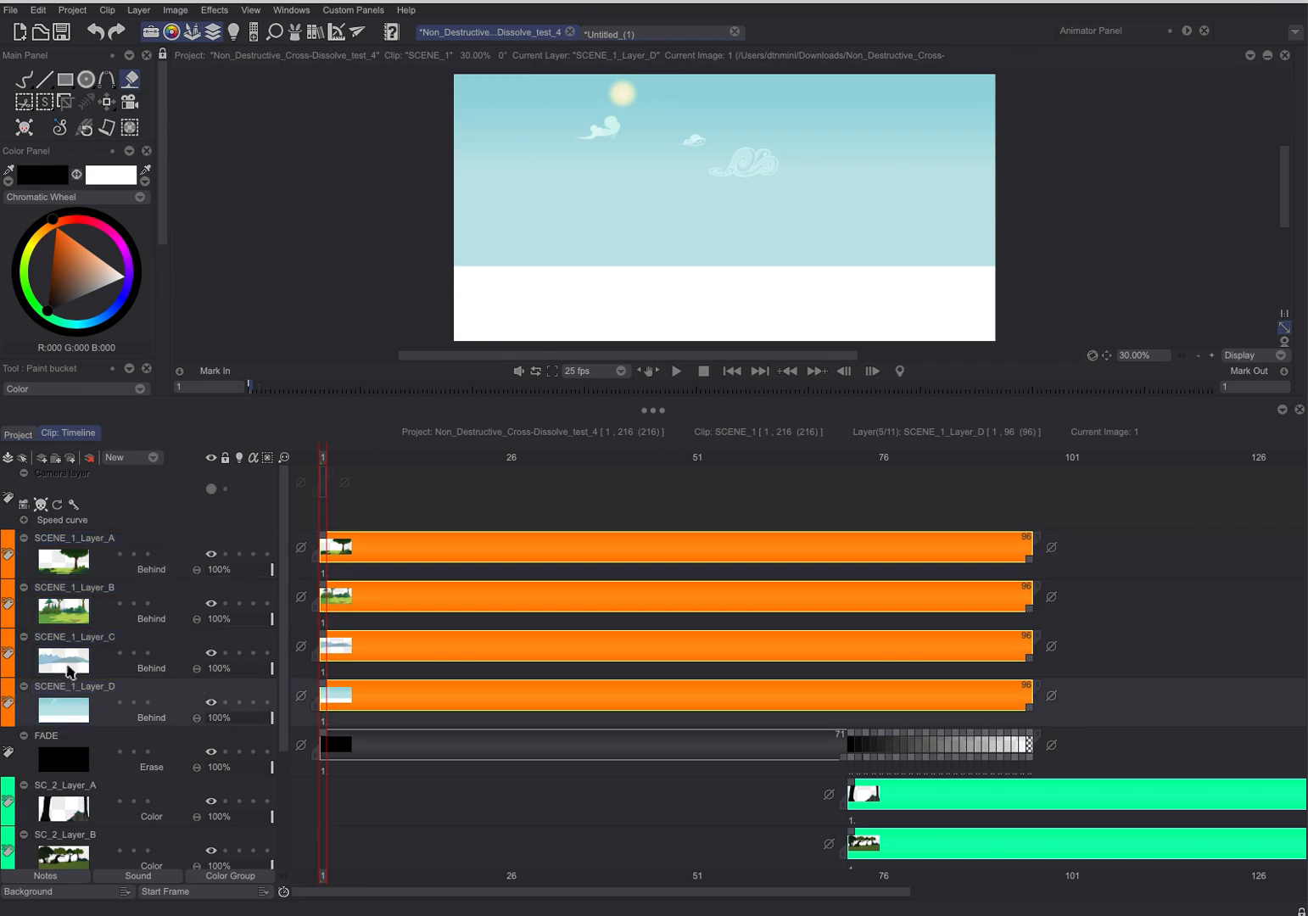
pyautogui.click(65, 562)
pyautogui.moveTo(66, 562); pyautogui.dragTo(63, 723)
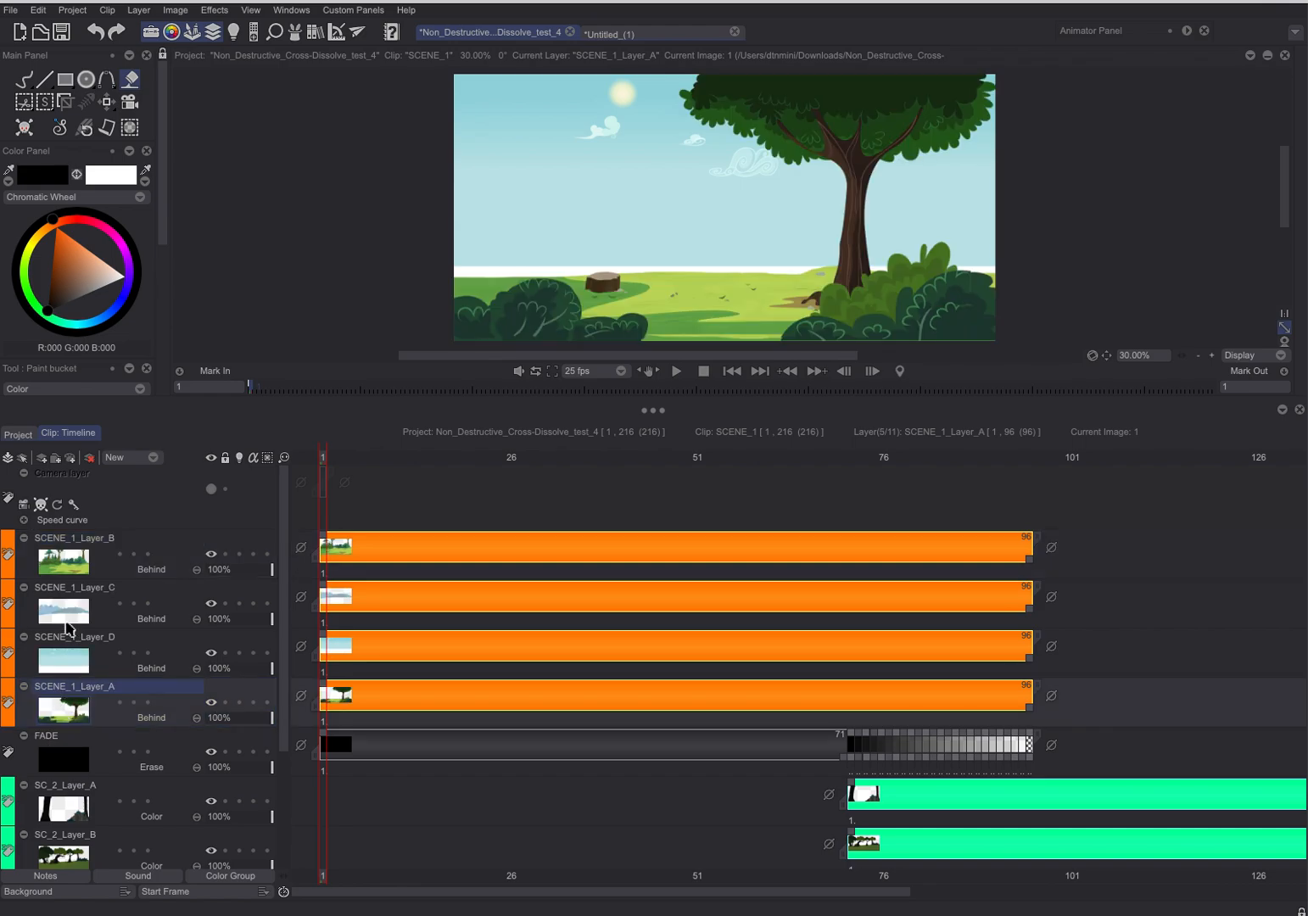
pyautogui.moveTo(72, 564); pyautogui.dragTo(75, 675)
pyautogui.moveTo(75, 564); pyautogui.dragTo(93, 633)
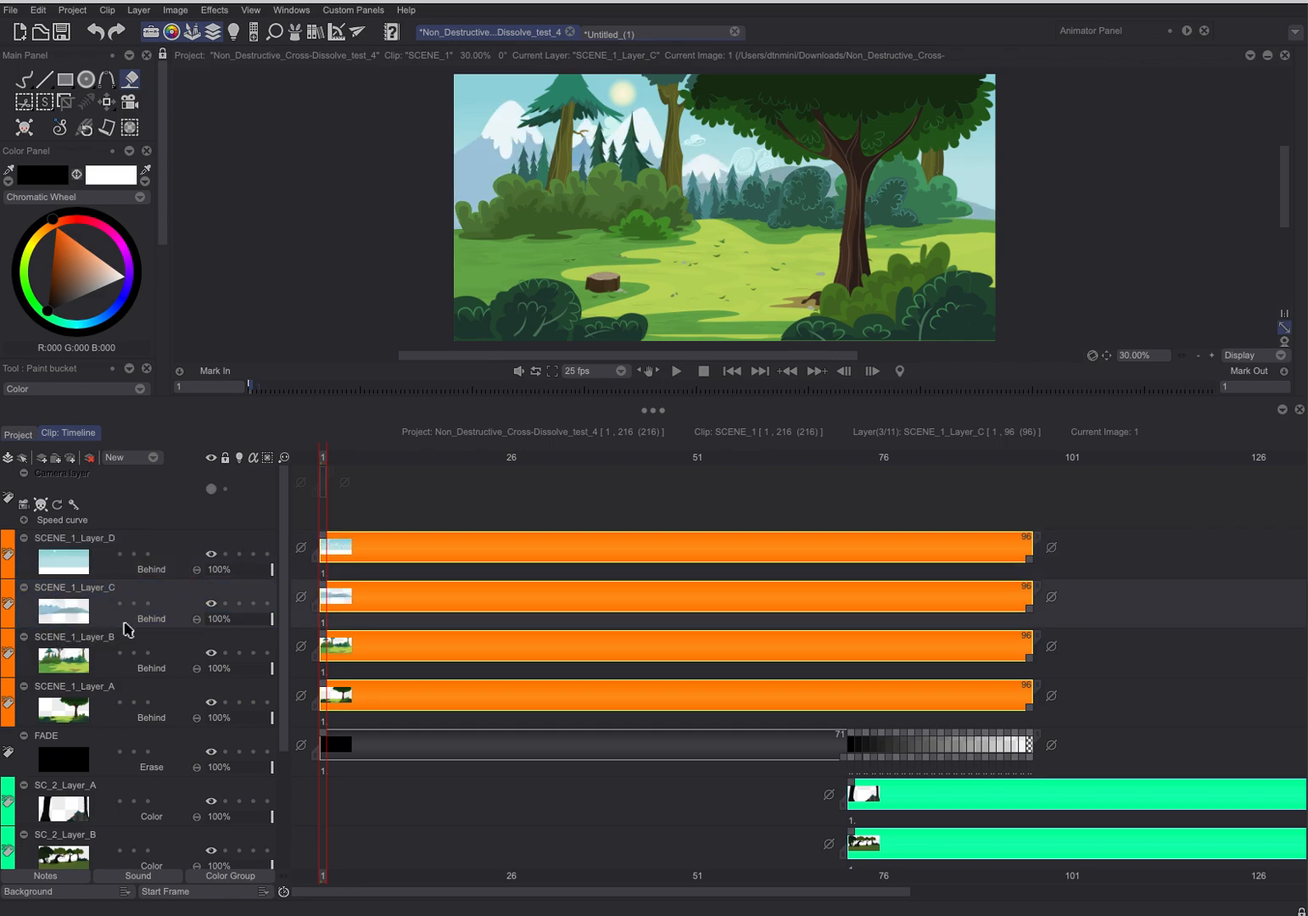
# - Scrub the timeline around frames 69 to 73 to check where the dissolve between the two scenes begins
pyautogui.click(79, 565)
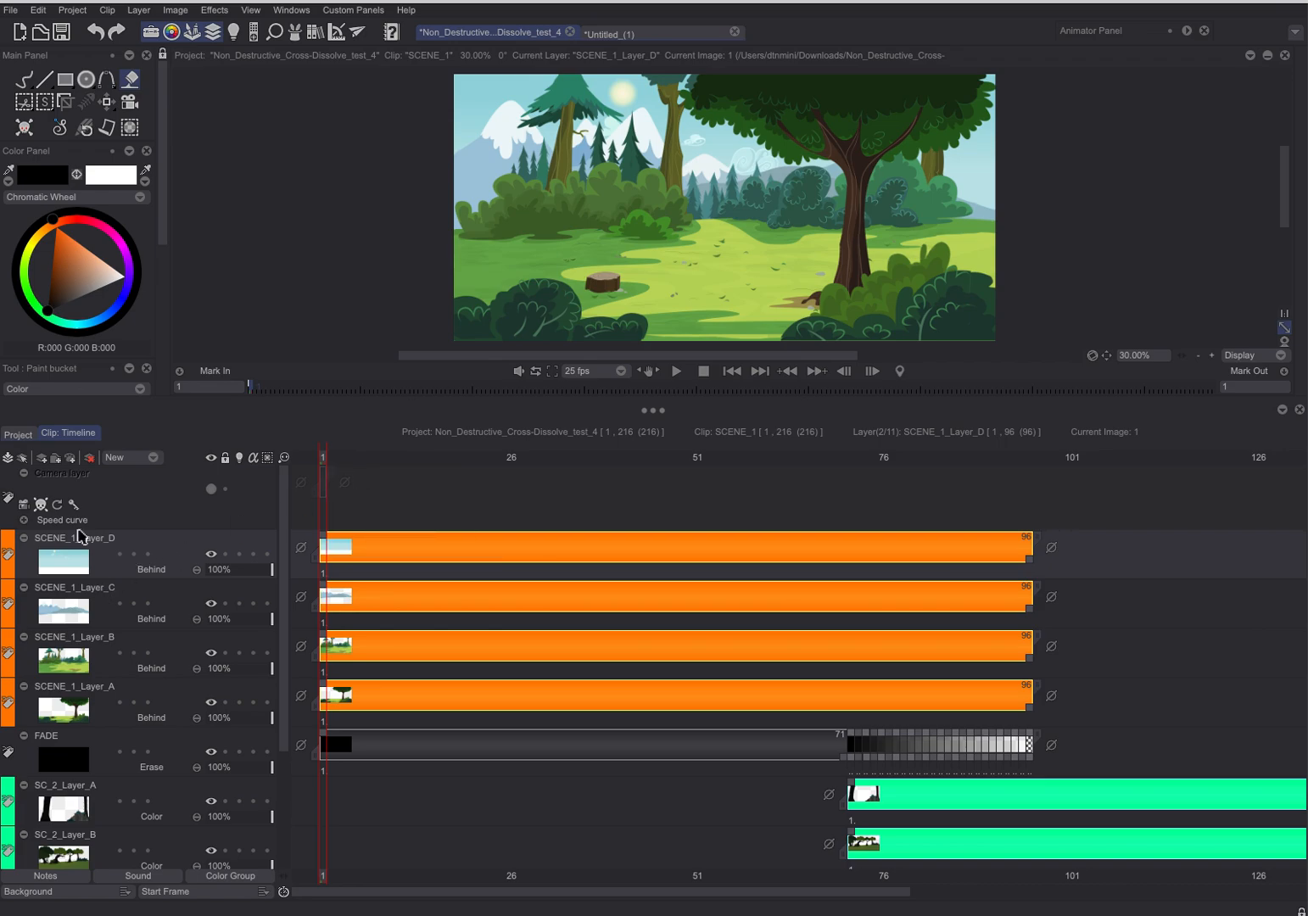
pyautogui.moveTo(364, 465); pyautogui.dragTo(831, 628)
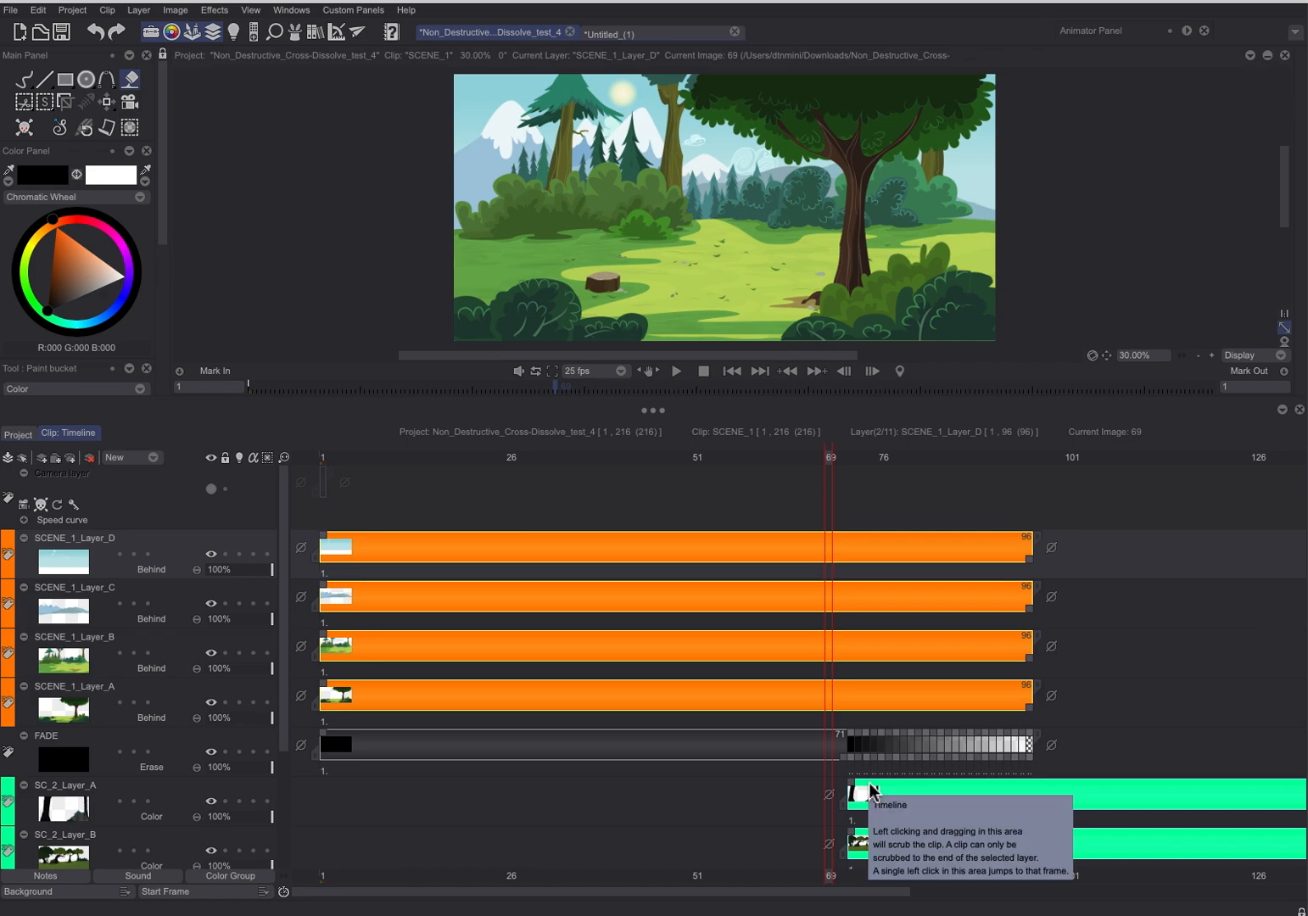
pyautogui.moveTo(831, 459); pyautogui.dragTo(849, 573)
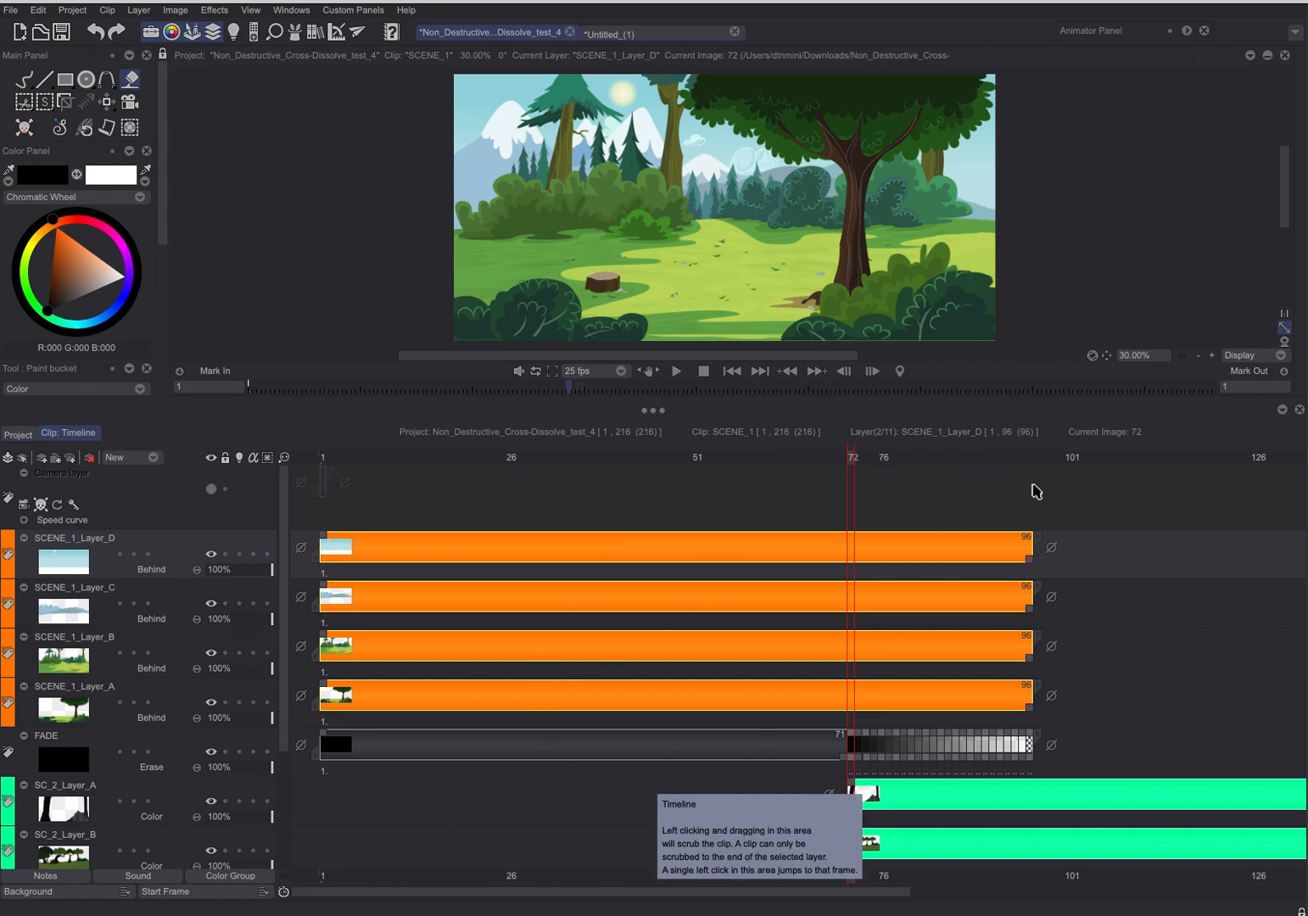
pyautogui.click(1129, 513)
pyautogui.moveTo(978, 458); pyautogui.dragTo(861, 593)
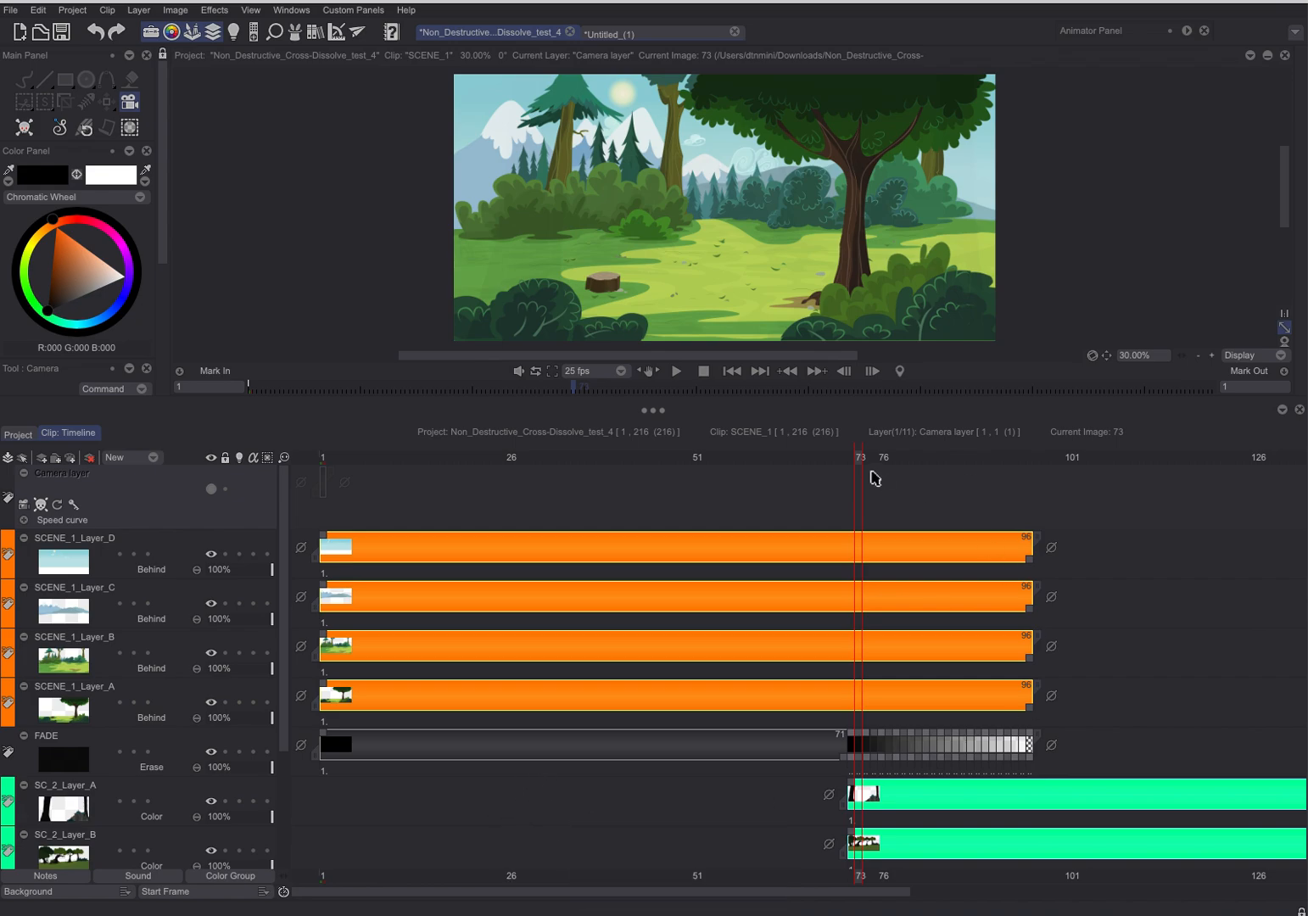
pyautogui.click(846, 458)
pyautogui.click(853, 463)
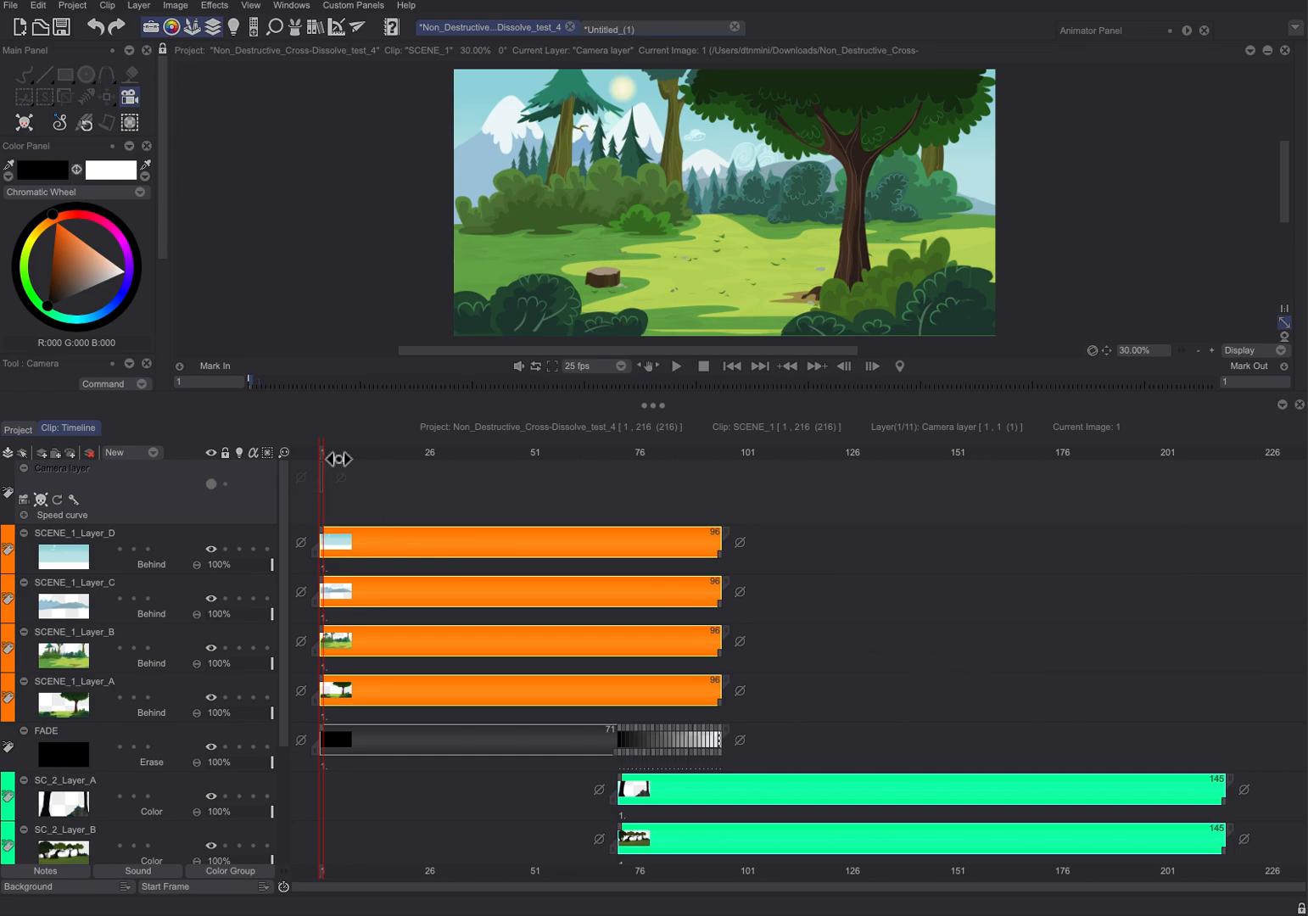
# - Scrub from frame 1 to frame 90 to examine the dissolve into SCENE_2, and return to frame 1
pyautogui.moveTo(345, 458); pyautogui.dragTo(696, 475)
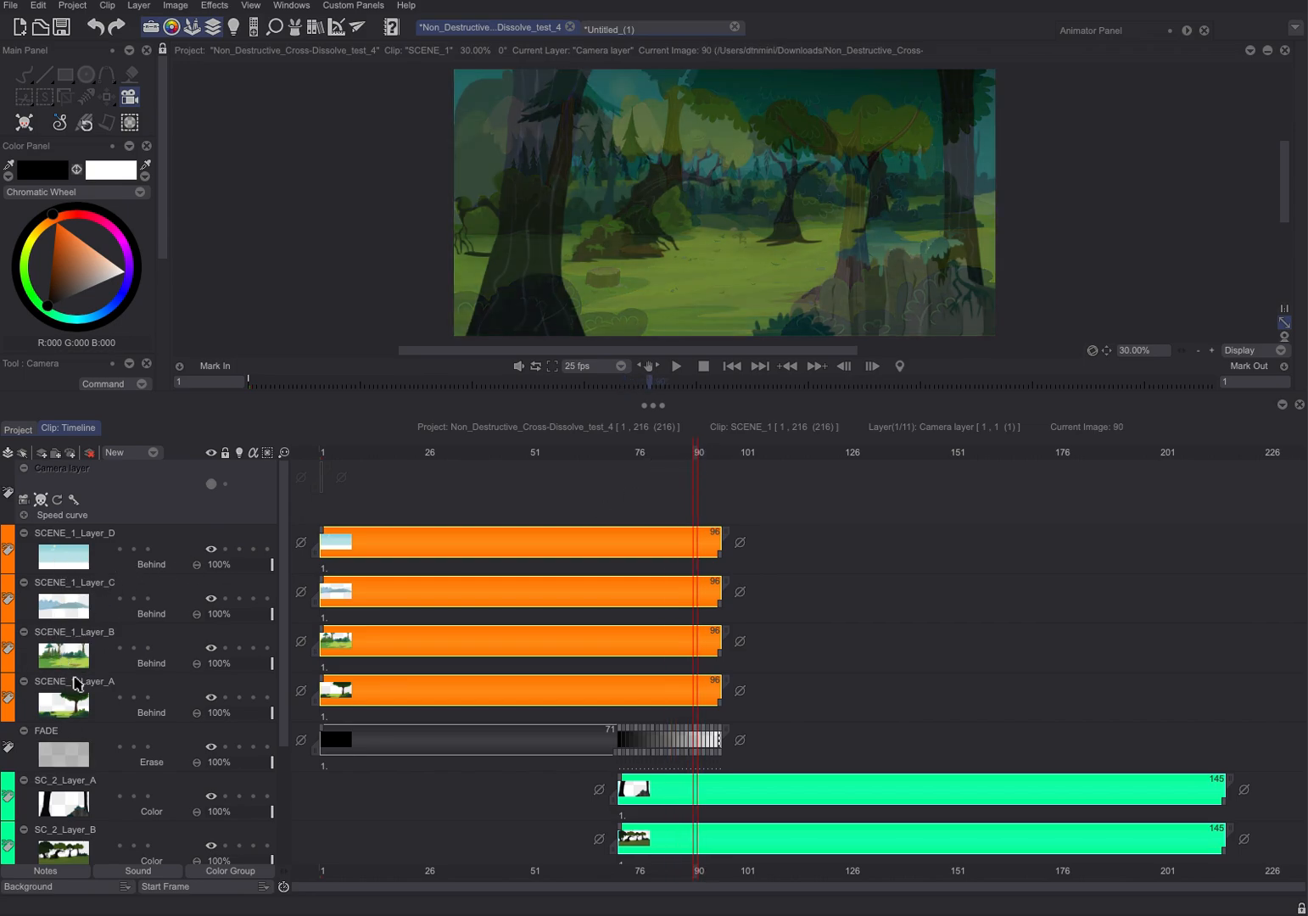
pyautogui.click(65, 707)
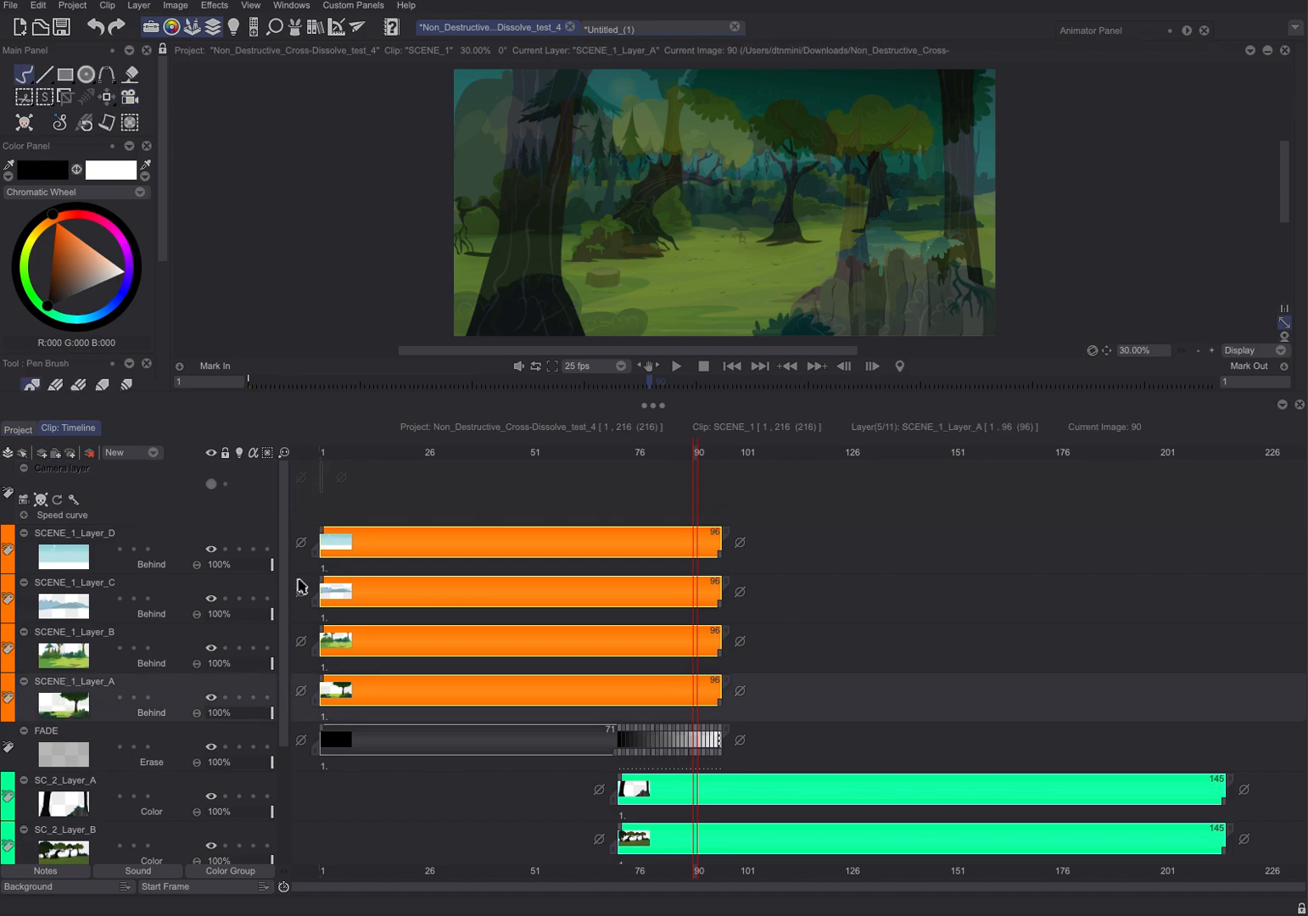
pyautogui.moveTo(382, 458); pyautogui.dragTo(323, 466)
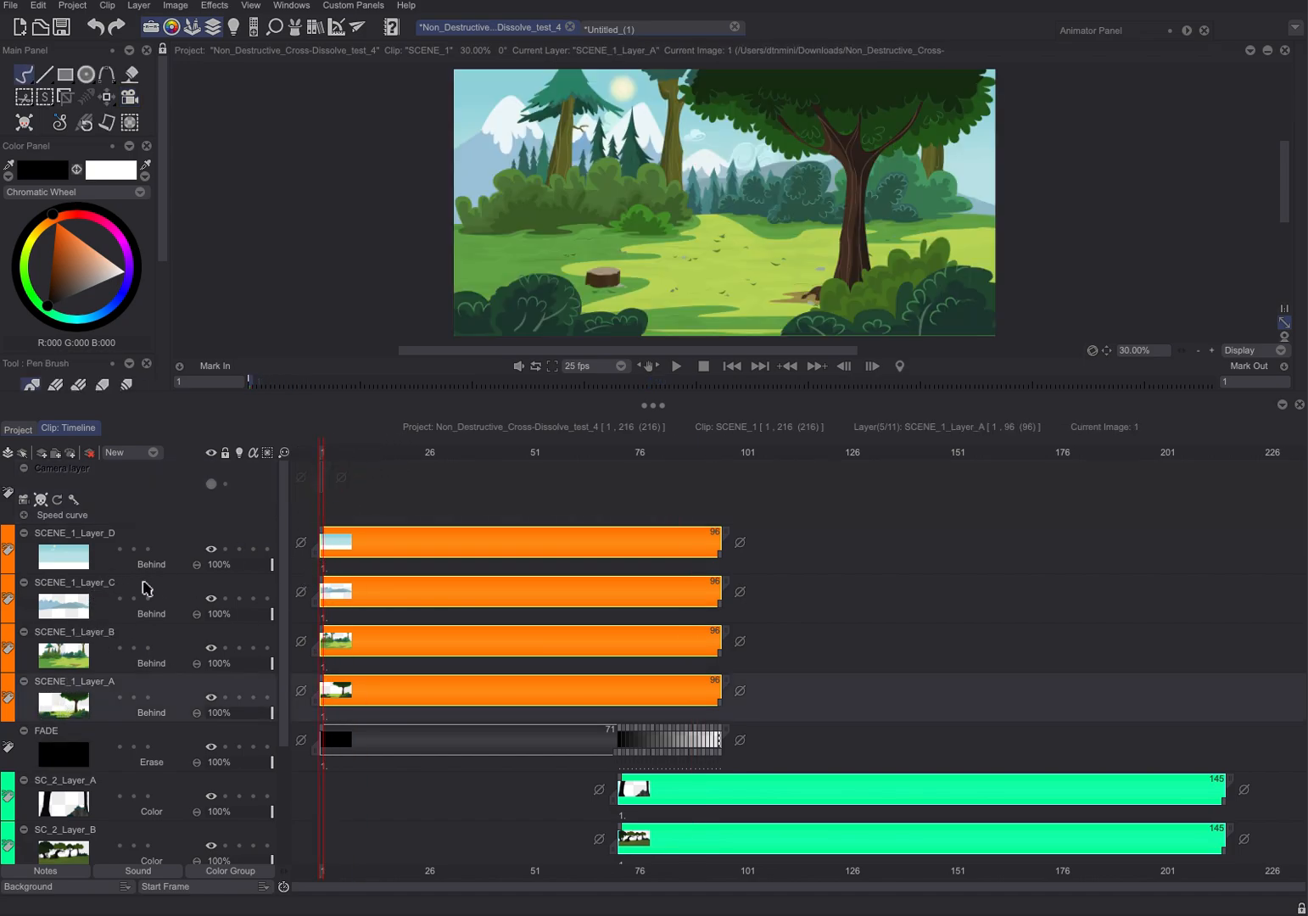
pyautogui.moveTo(394, 464); pyautogui.dragTo(238, 565)
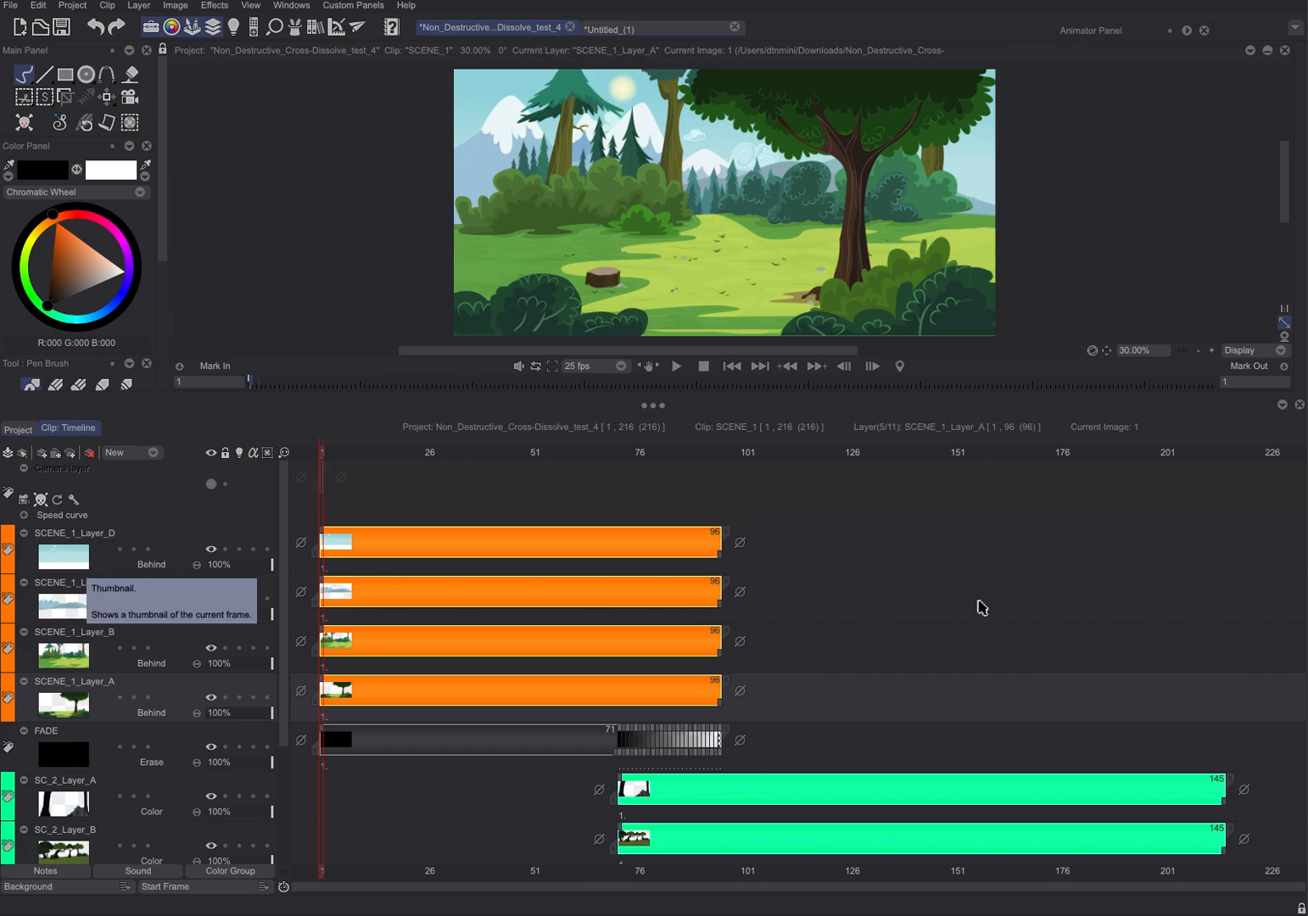
pyautogui.moveTo(378, 452); pyautogui.dragTo(510, 462)
pyautogui.moveTo(455, 506); pyautogui.dragTo(316, 533)
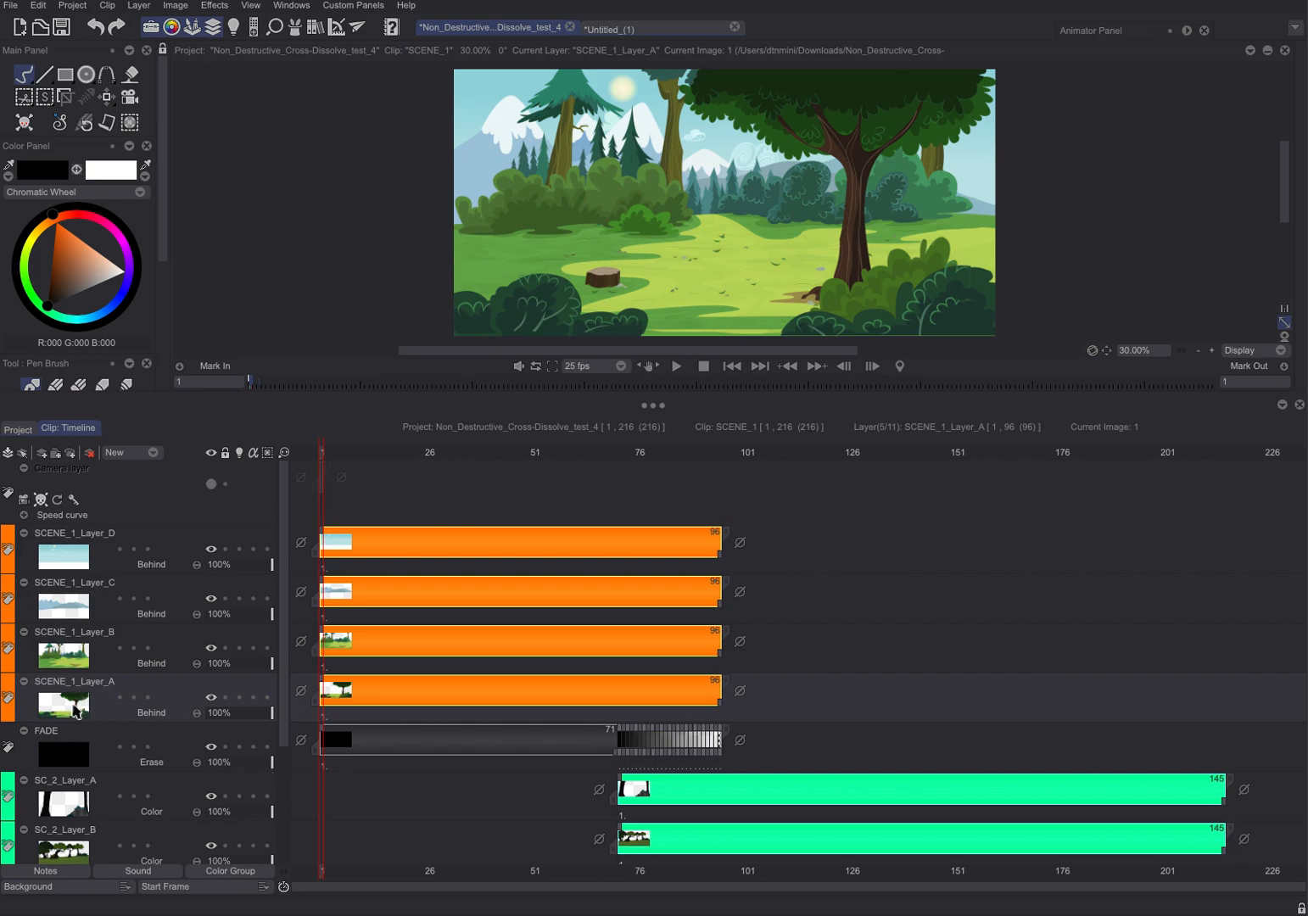
# - Restore the original SCENE_1 layer order of A, B, C, D above the FADE layer
pyautogui.moveTo(68, 692); pyautogui.dragTo(100, 547)
pyautogui.moveTo(72, 691); pyautogui.dragTo(95, 594)
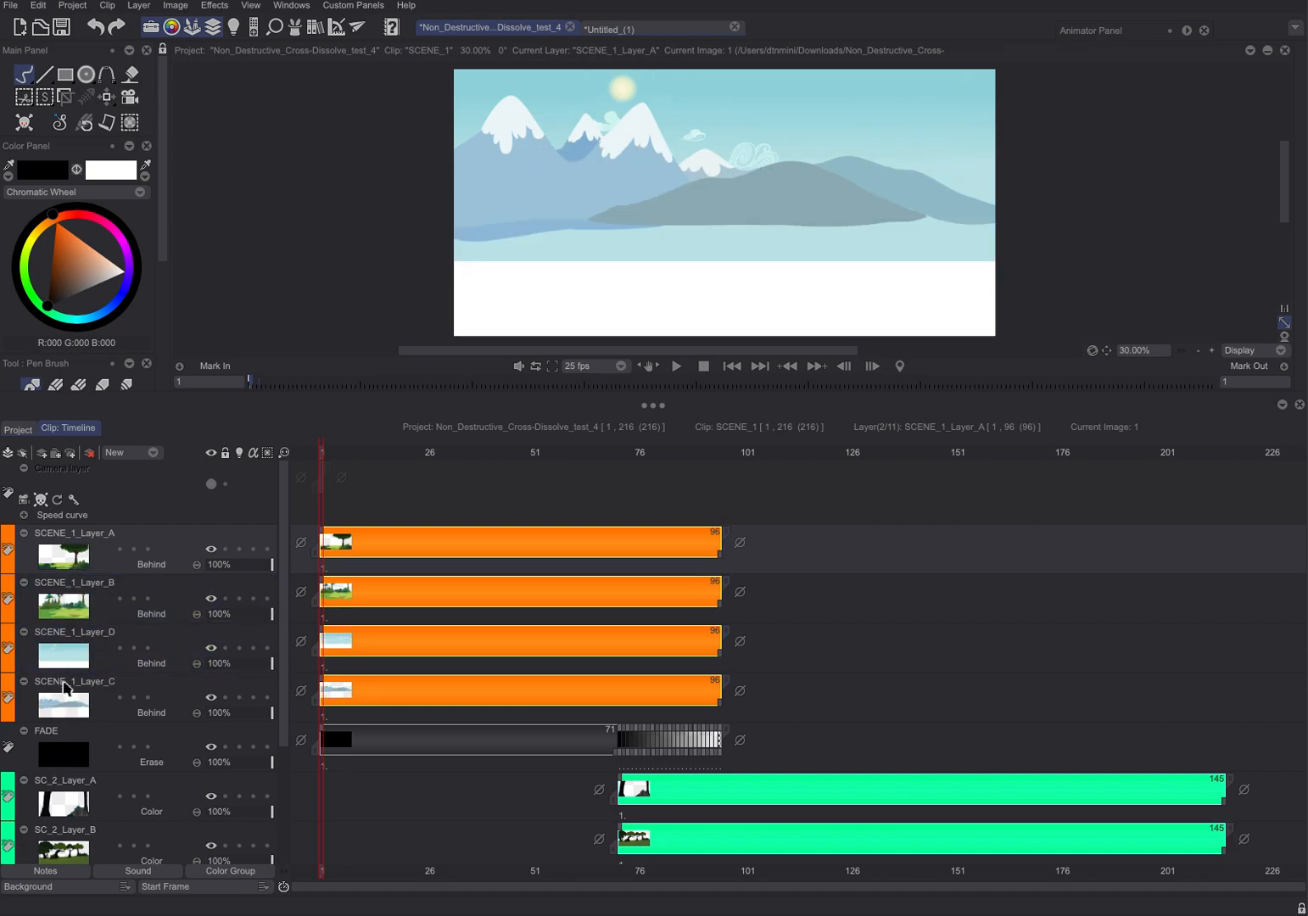
pyautogui.moveTo(68, 712); pyautogui.dragTo(97, 616)
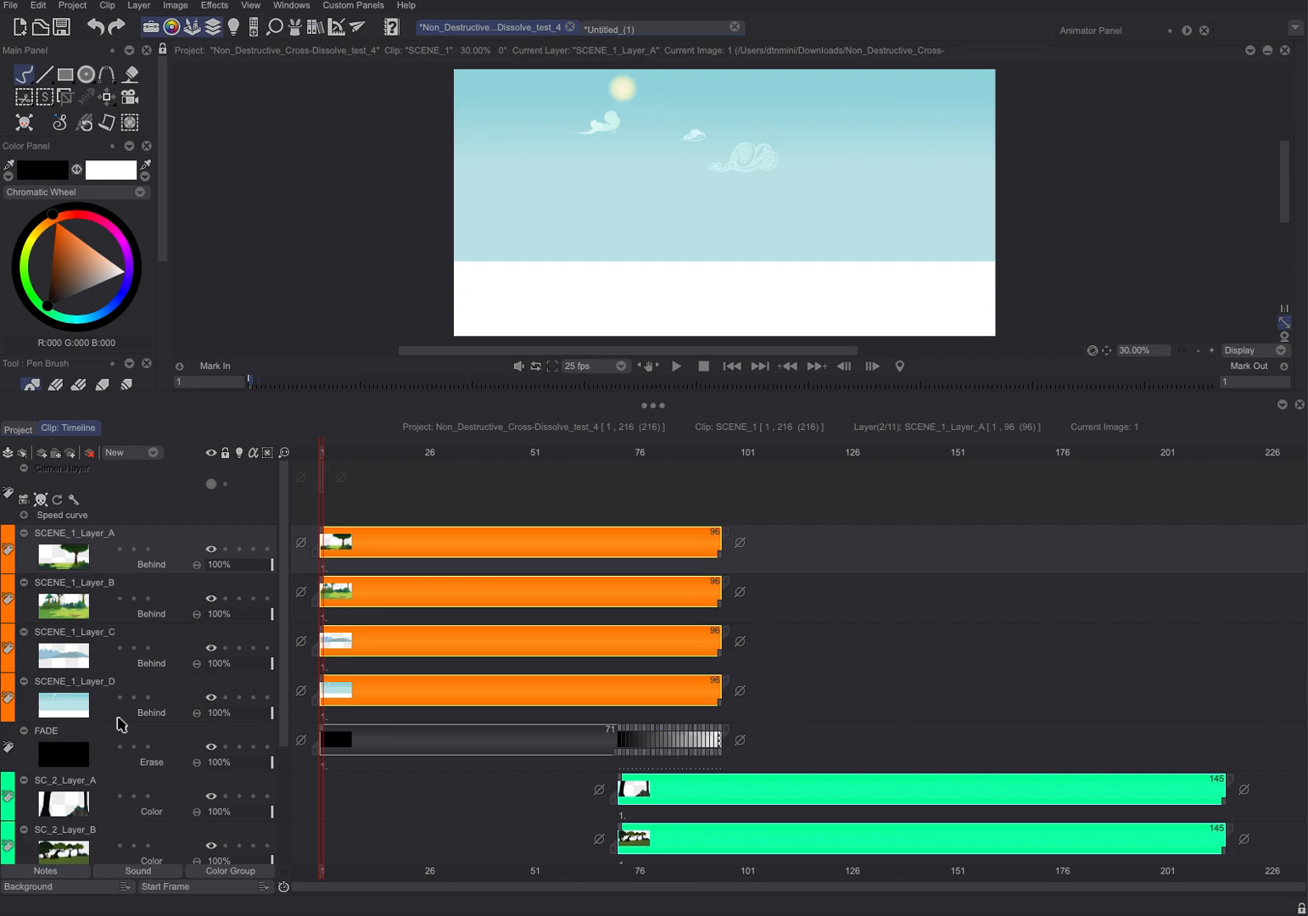
# - Set the blending mode of all four SCENE_1 layers back to Color
pyautogui.click(63, 715)
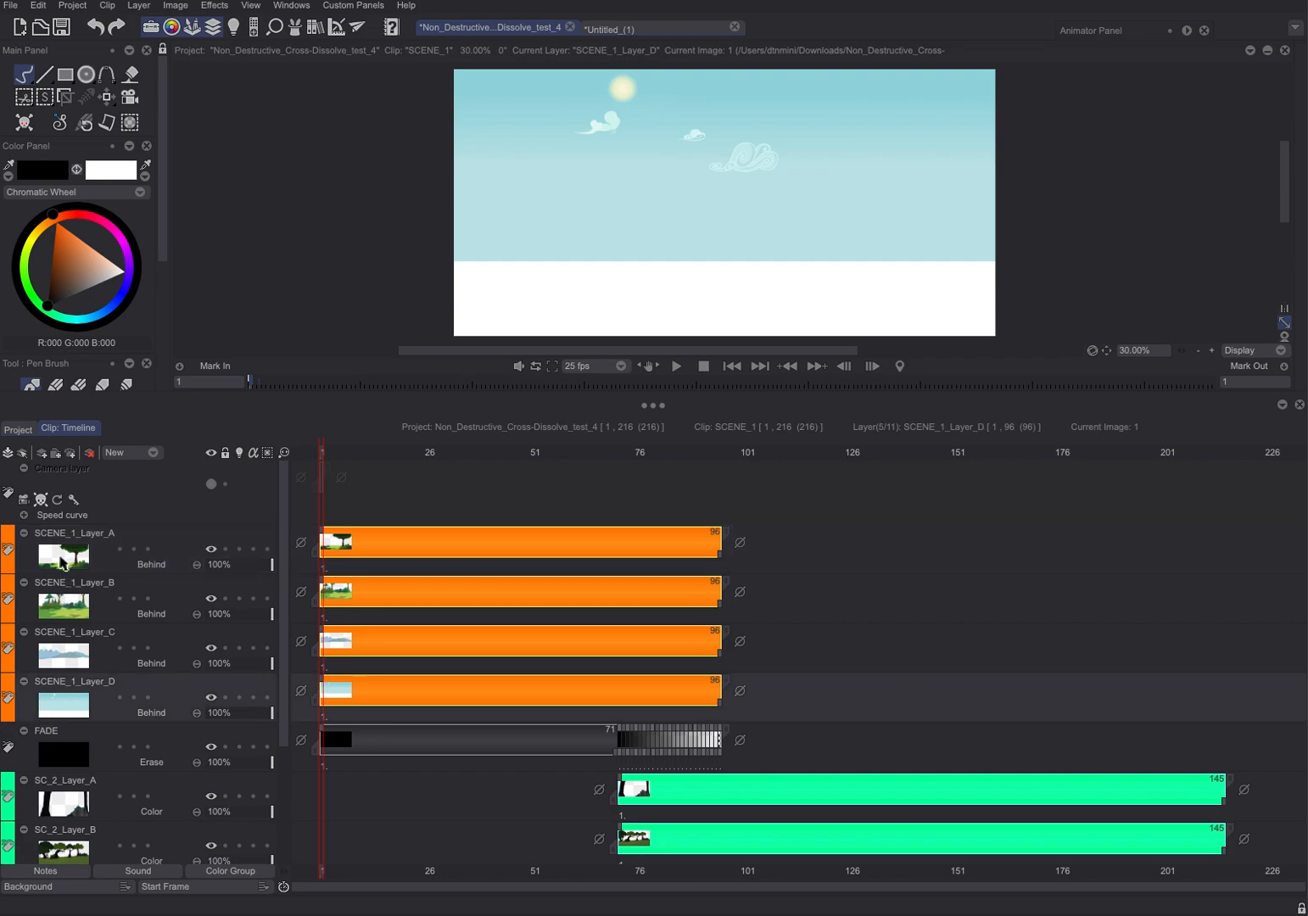
pyautogui.keyDown('shift'); pyautogui.click(63, 561); pyautogui.keyUp('shift')
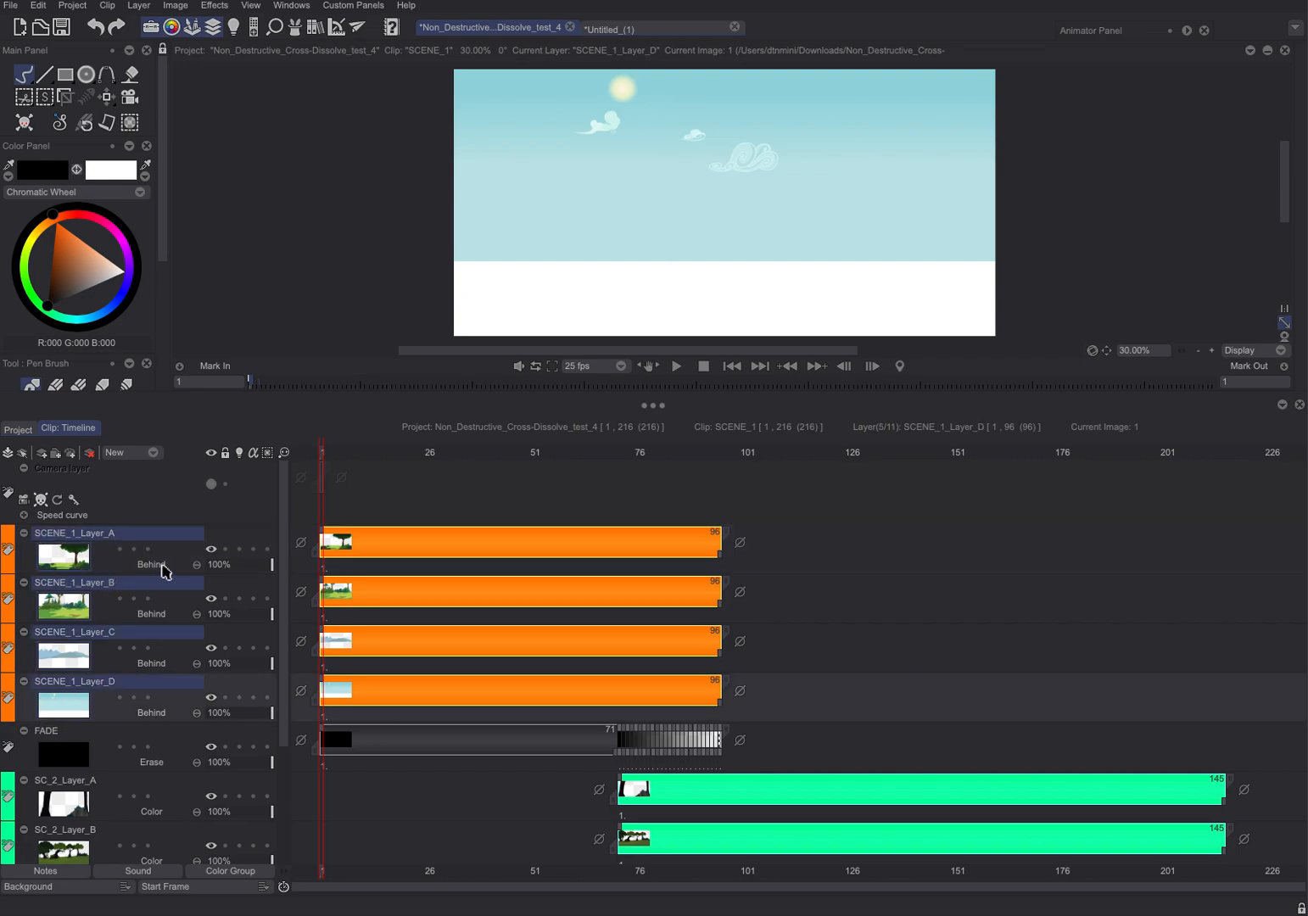
pyautogui.click(153, 564)
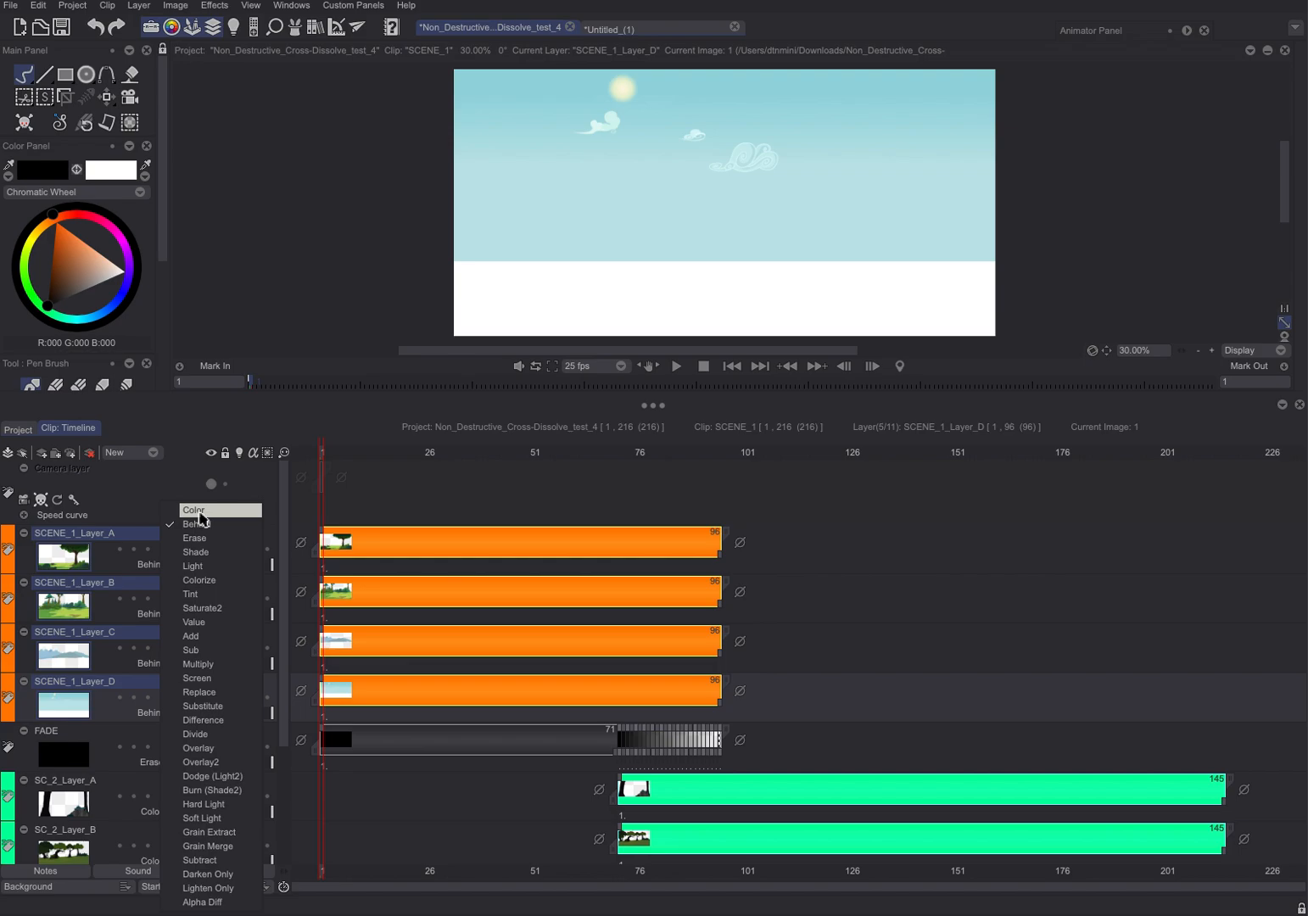
pyautogui.click(197, 510)
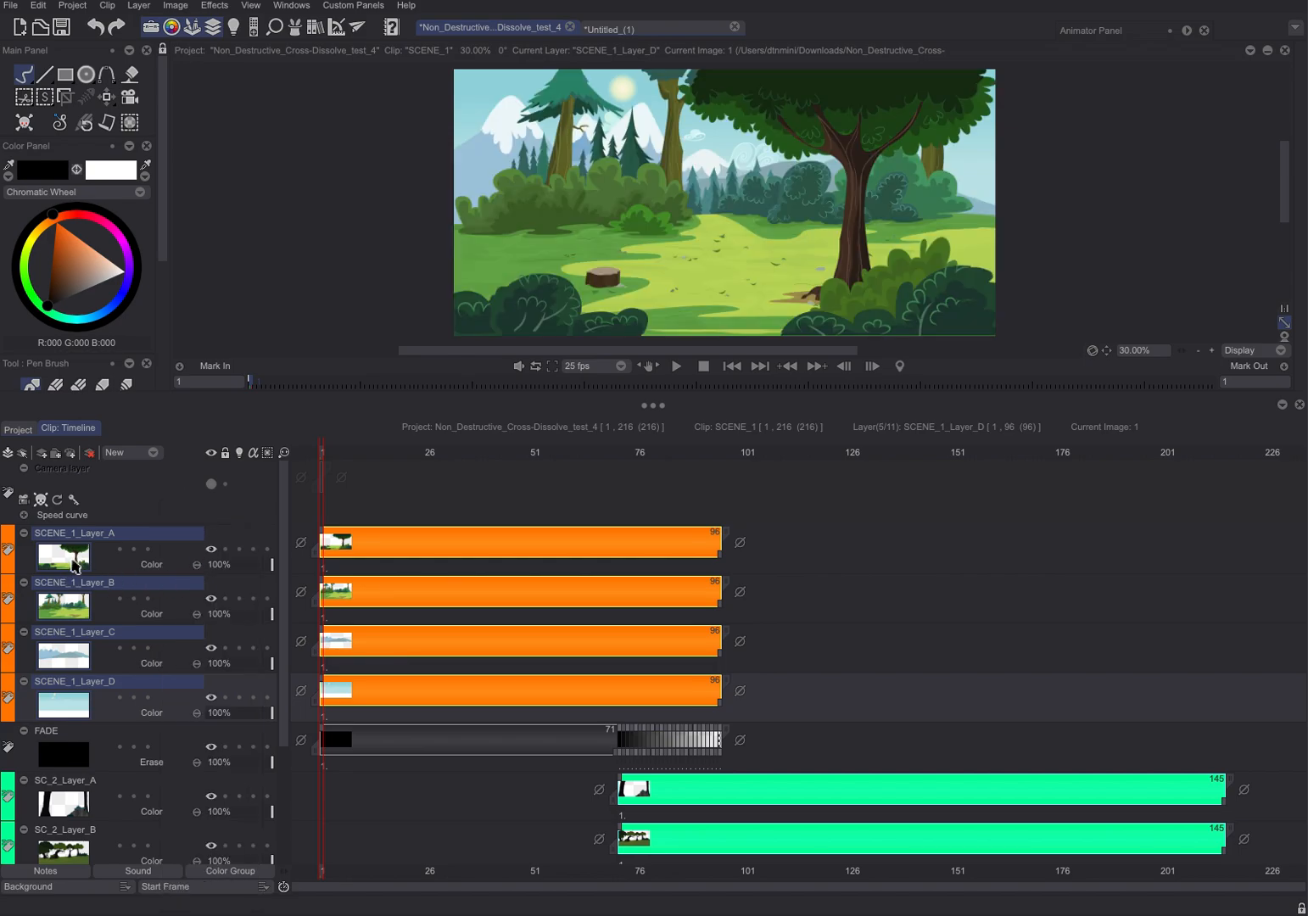
# - Group SCENE_1_Layer_A through SCENE_1_Layer_D together in a new layer folder
pyautogui.click(71, 567)
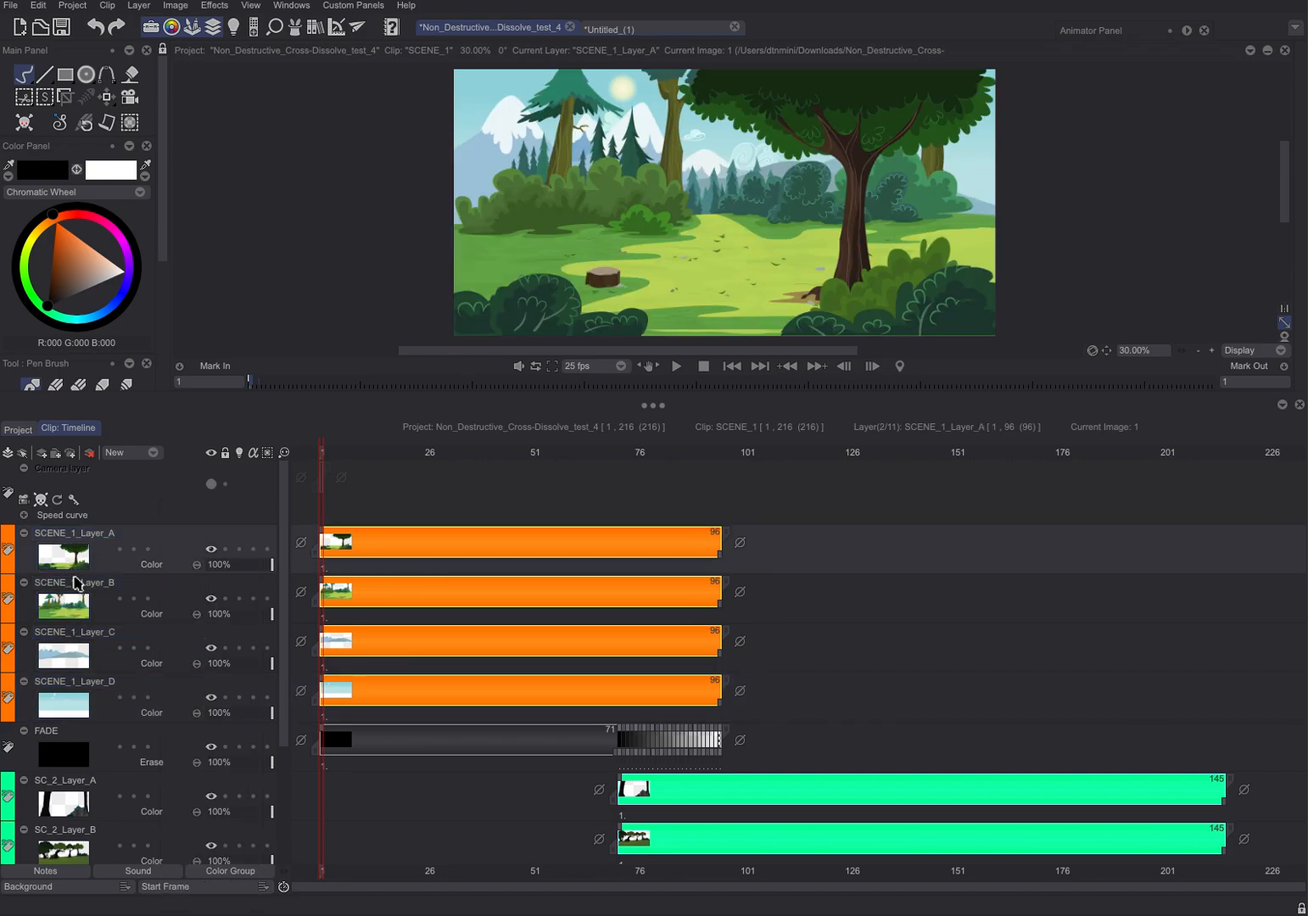
pyautogui.moveTo(70, 591); pyautogui.dragTo(61, 702)
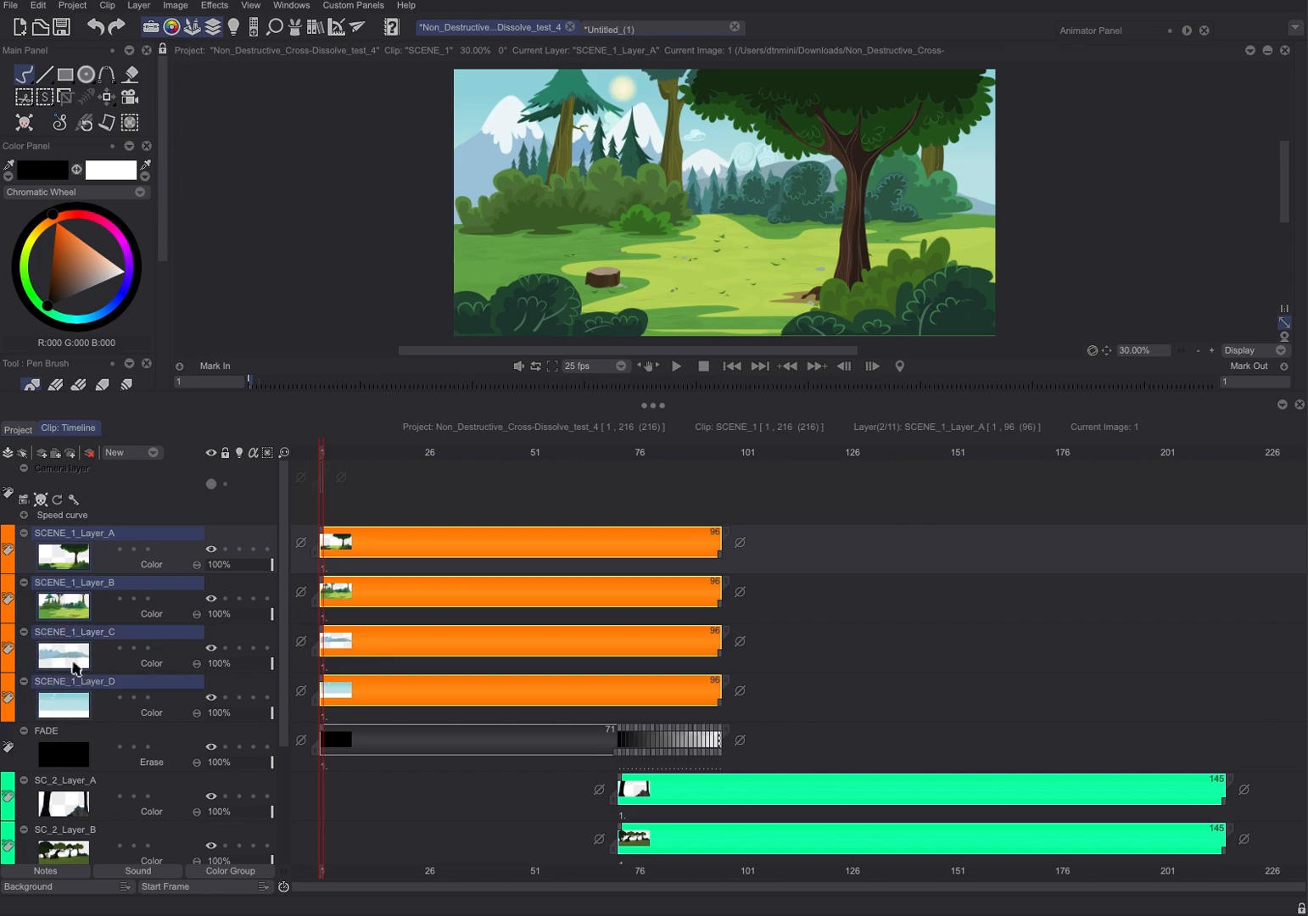
pyautogui.rightClick(109, 644)
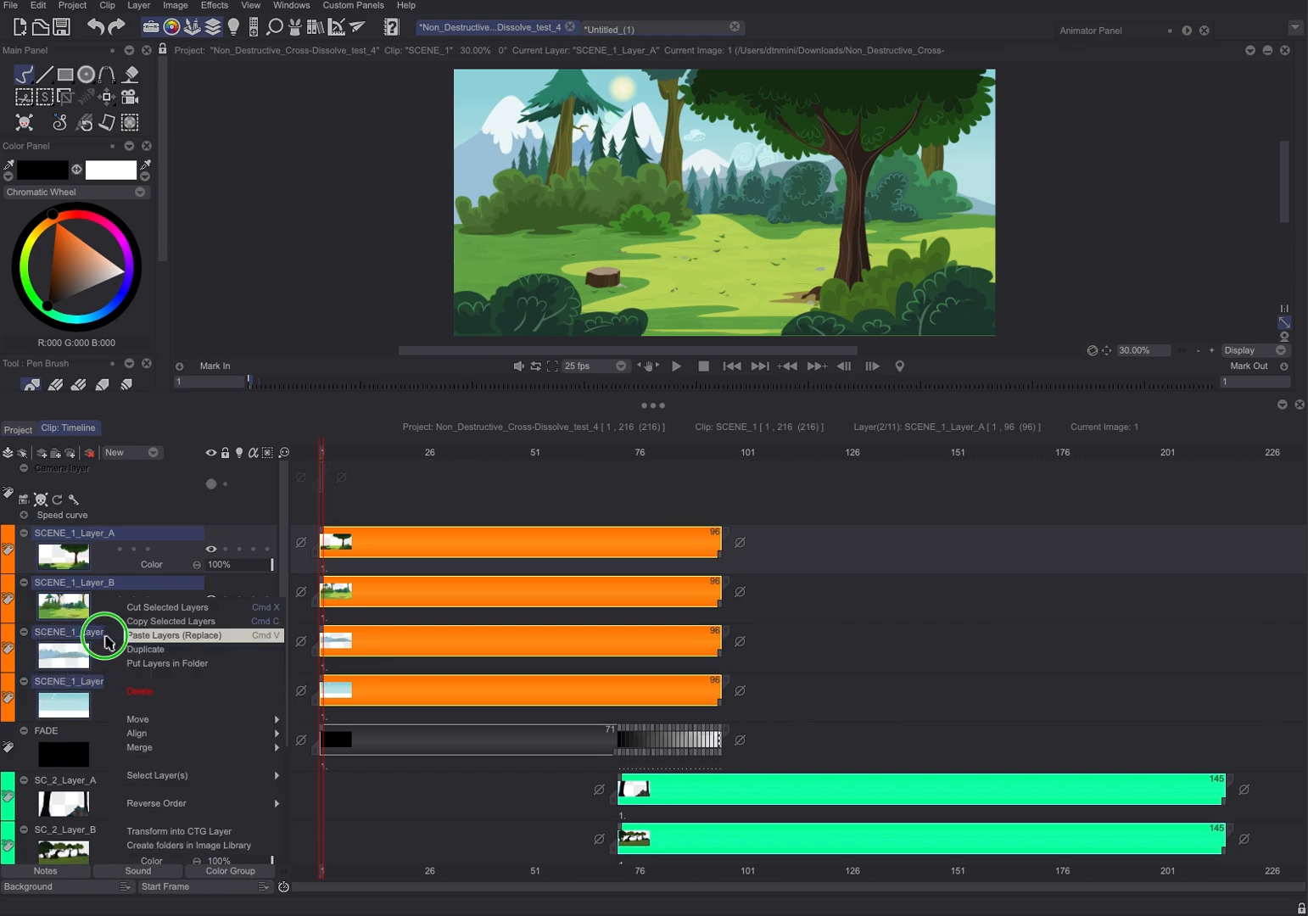
pyautogui.click(162, 664)
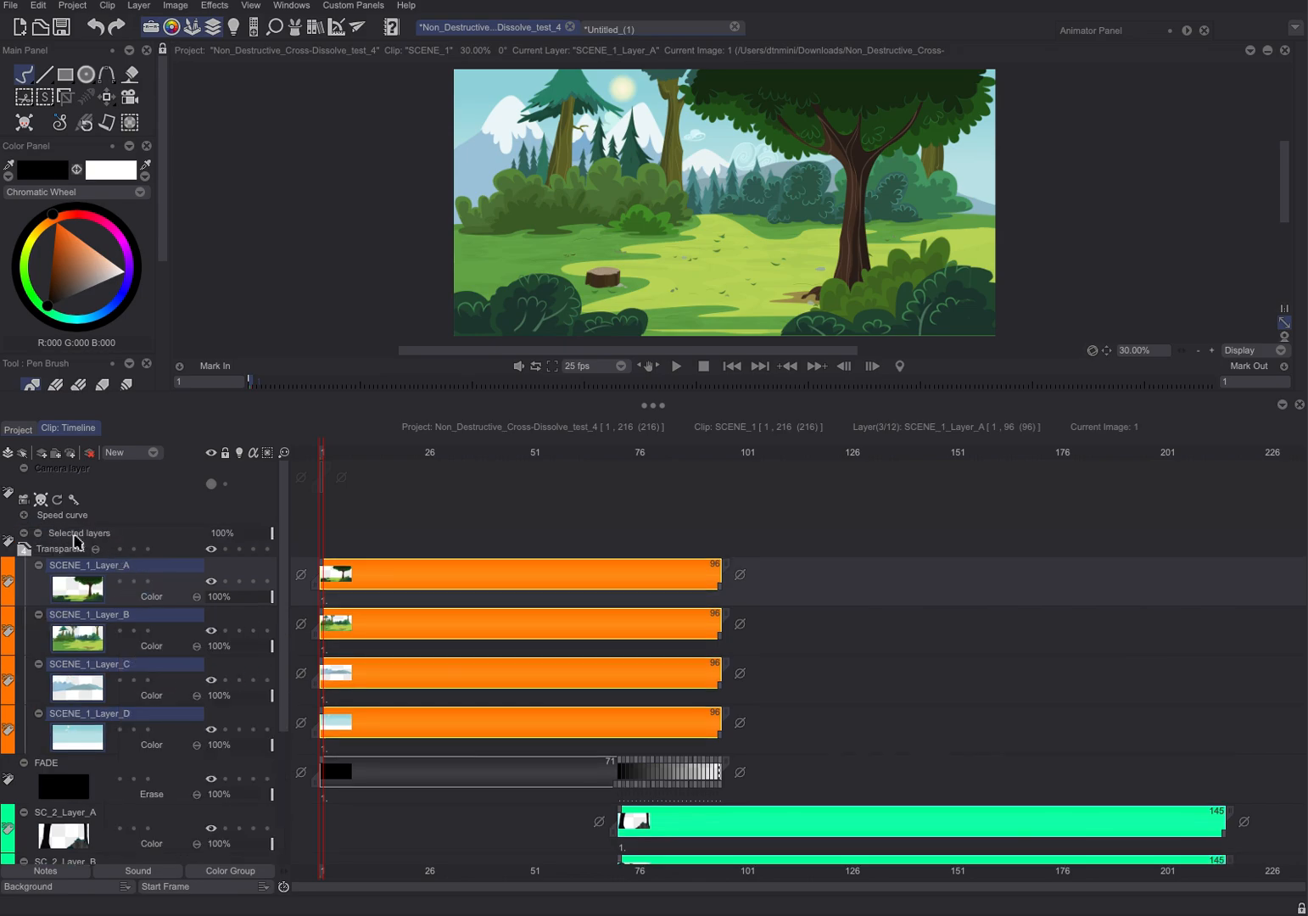
# - Rename the new layer folder as SCENE 1 and set its blending mode to Behind
pyautogui.doubleClick(77, 536)
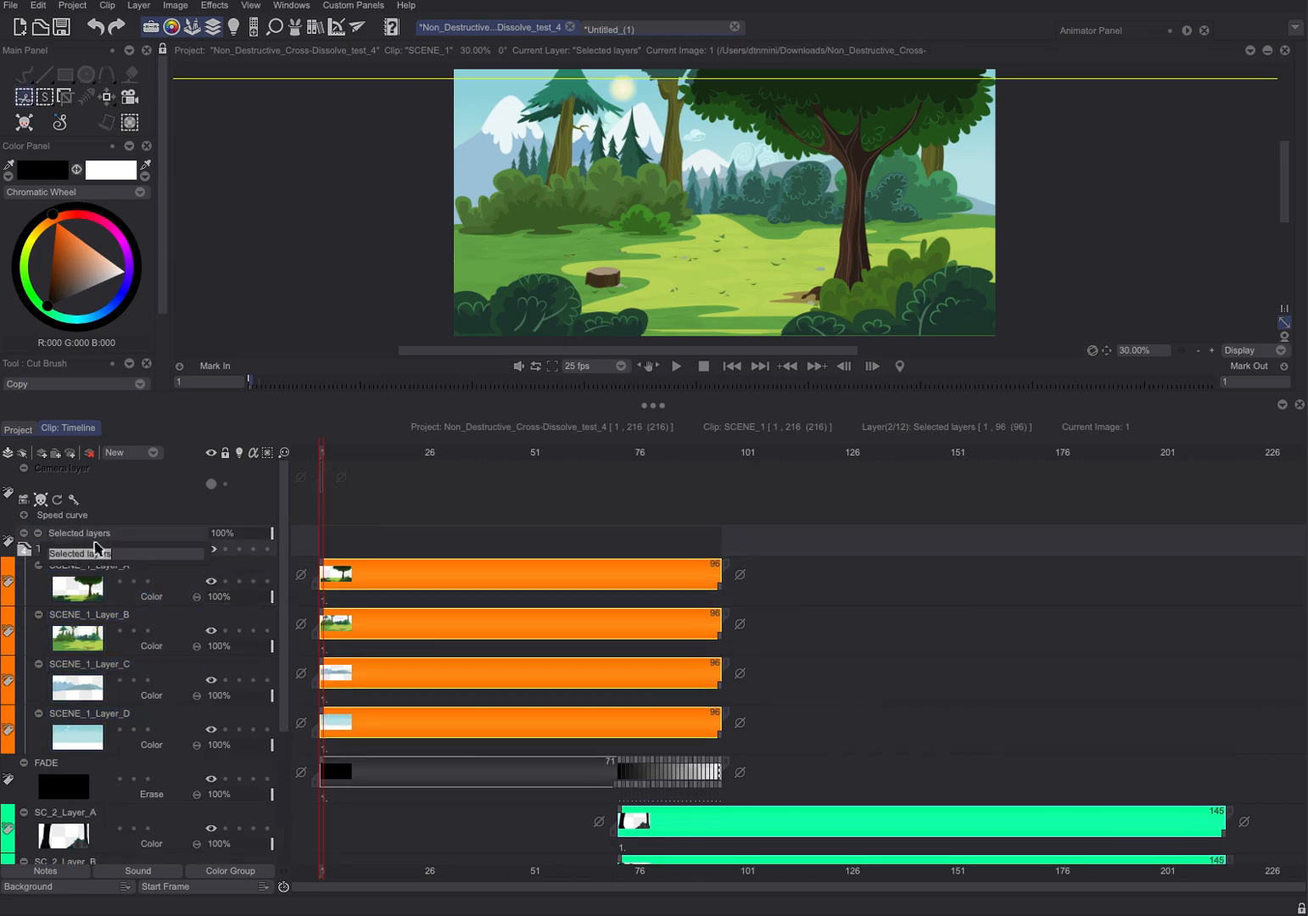
pyautogui.write('SCENE 1')
pyautogui.press('Return')
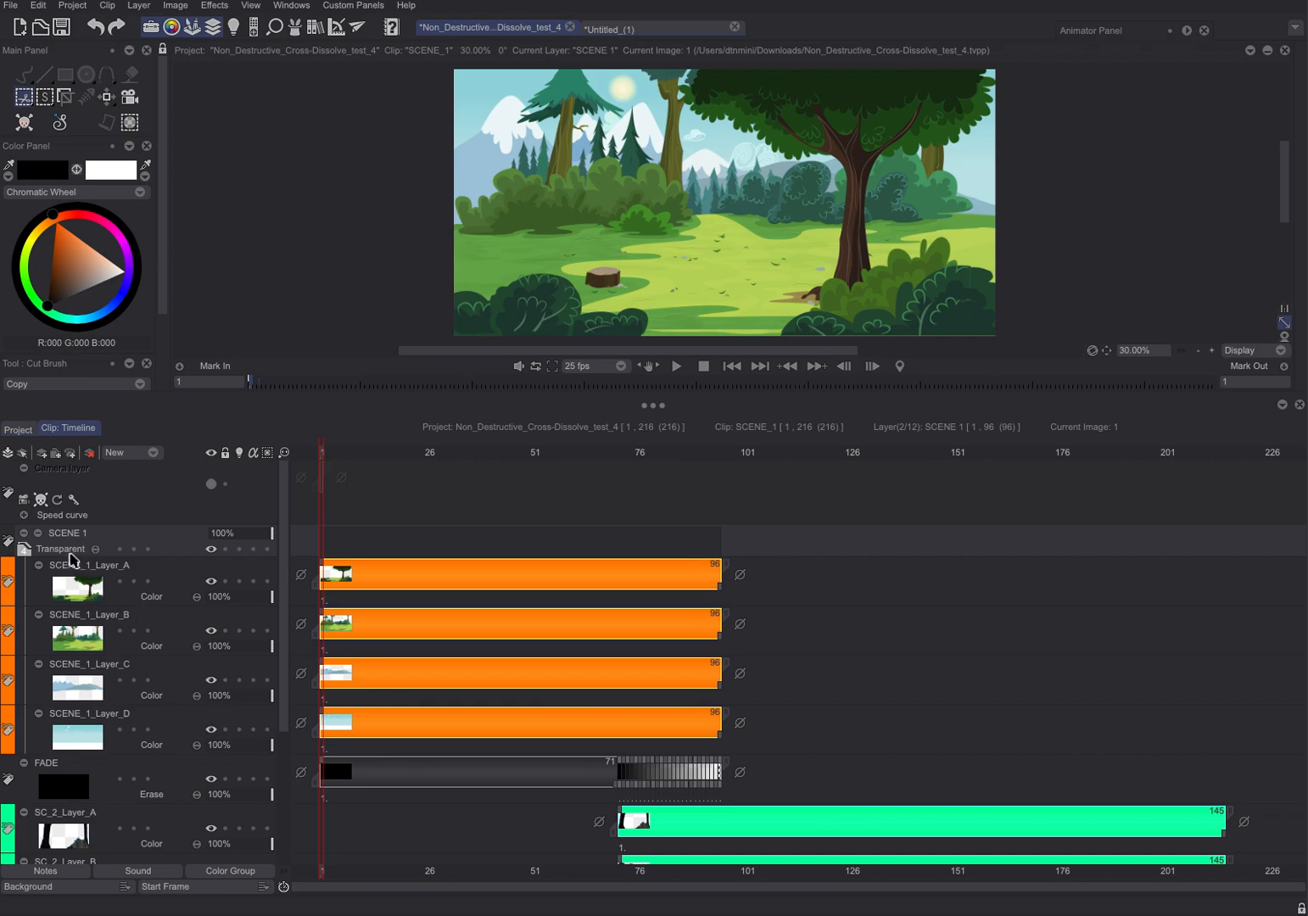
pyautogui.click(64, 553)
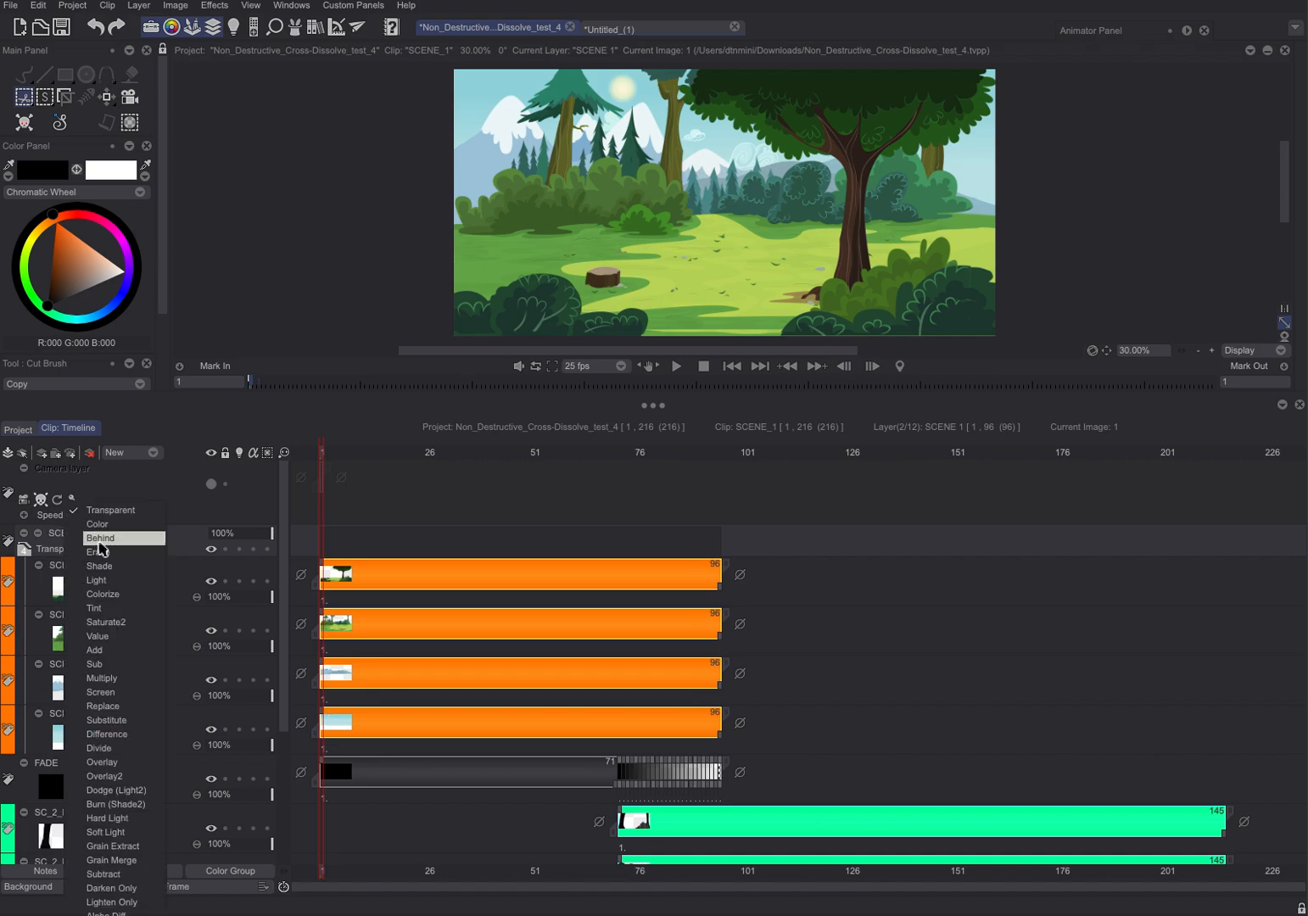
pyautogui.click(99, 541)
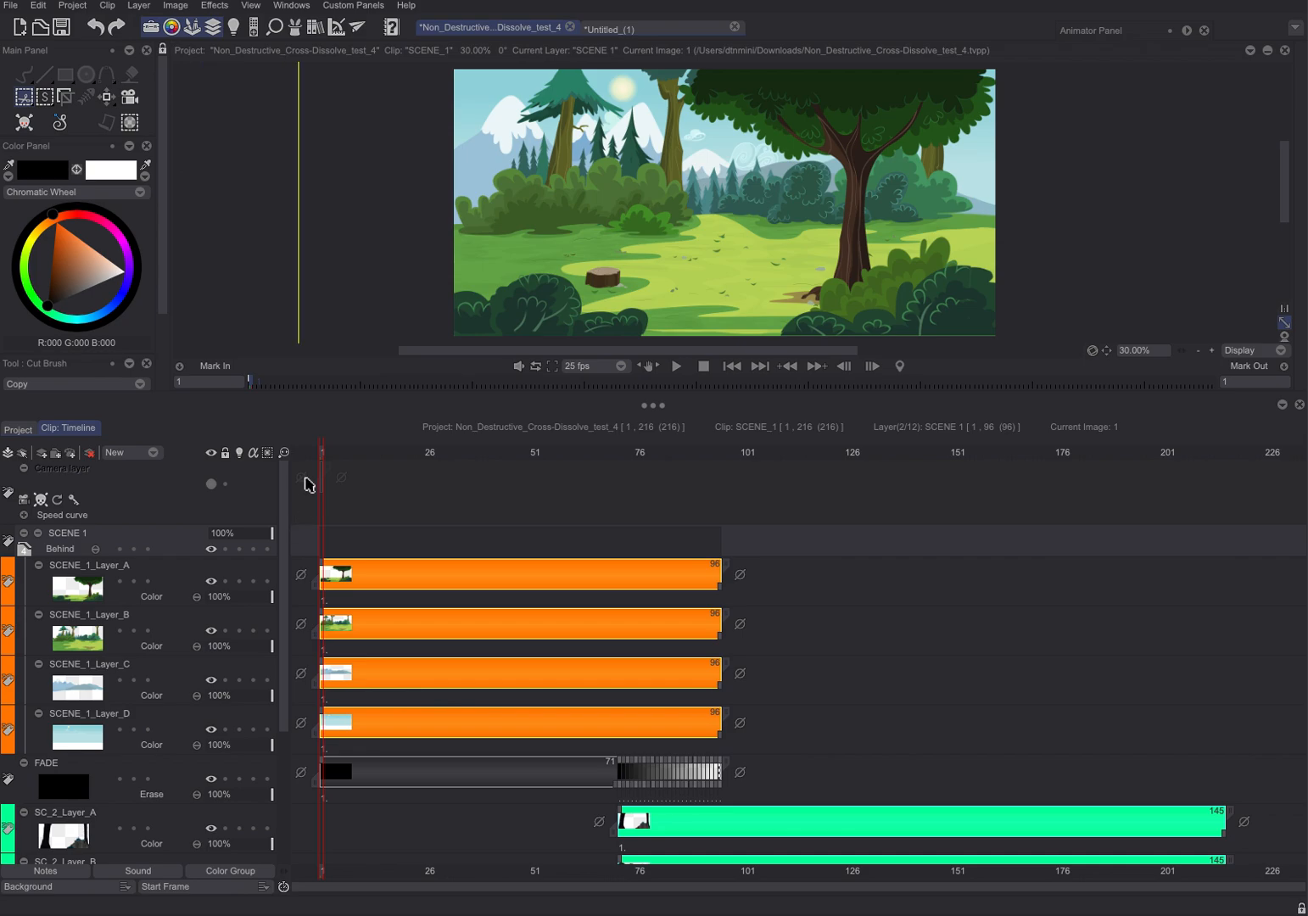
# - Select SCENE_1_Layer_A and scrub the timeline back and forth between frame 1 and the overlap to check the cross-dissolve
pyautogui.moveTo(359, 459); pyautogui.dragTo(149, 651)
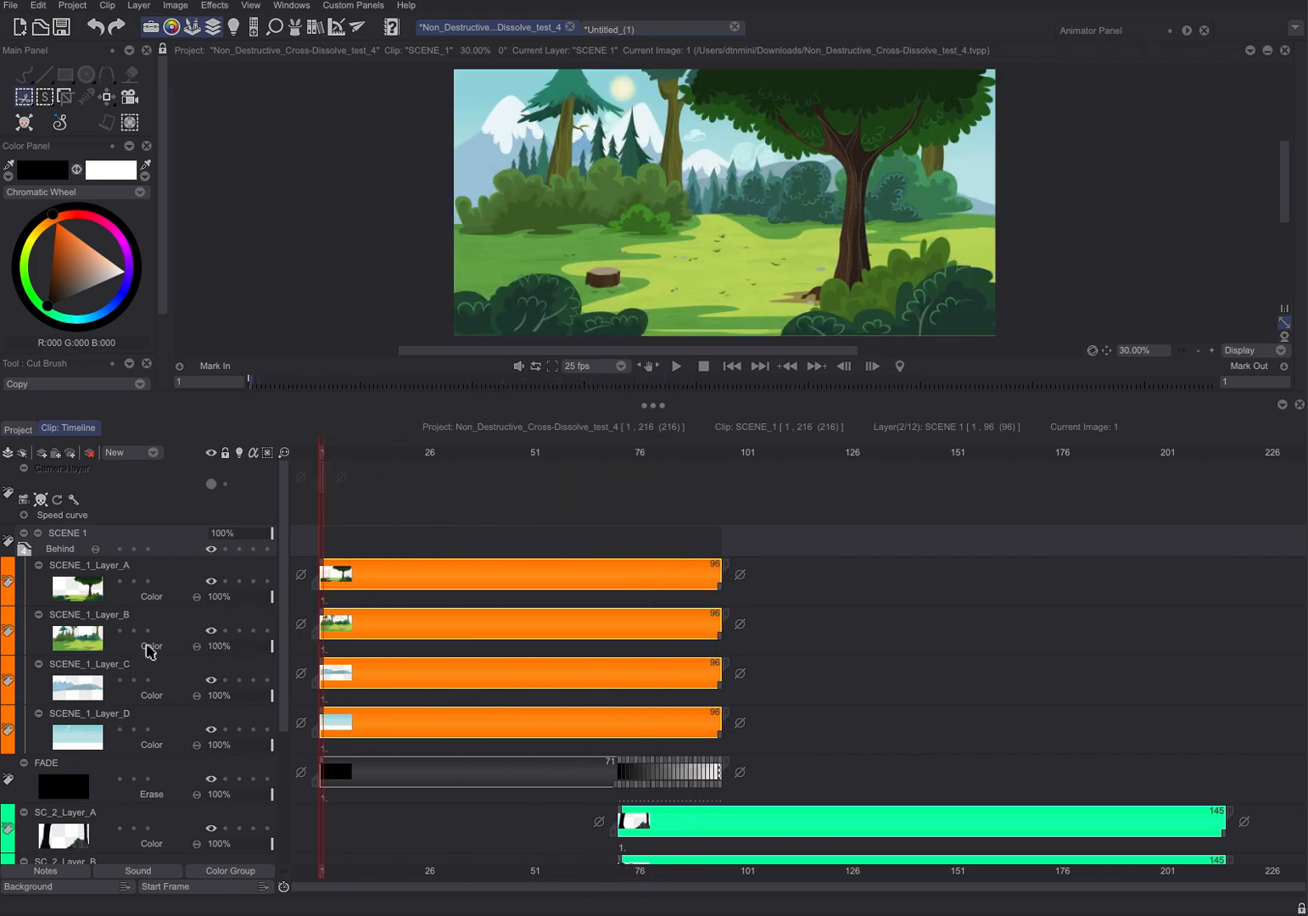
pyautogui.click(91, 594)
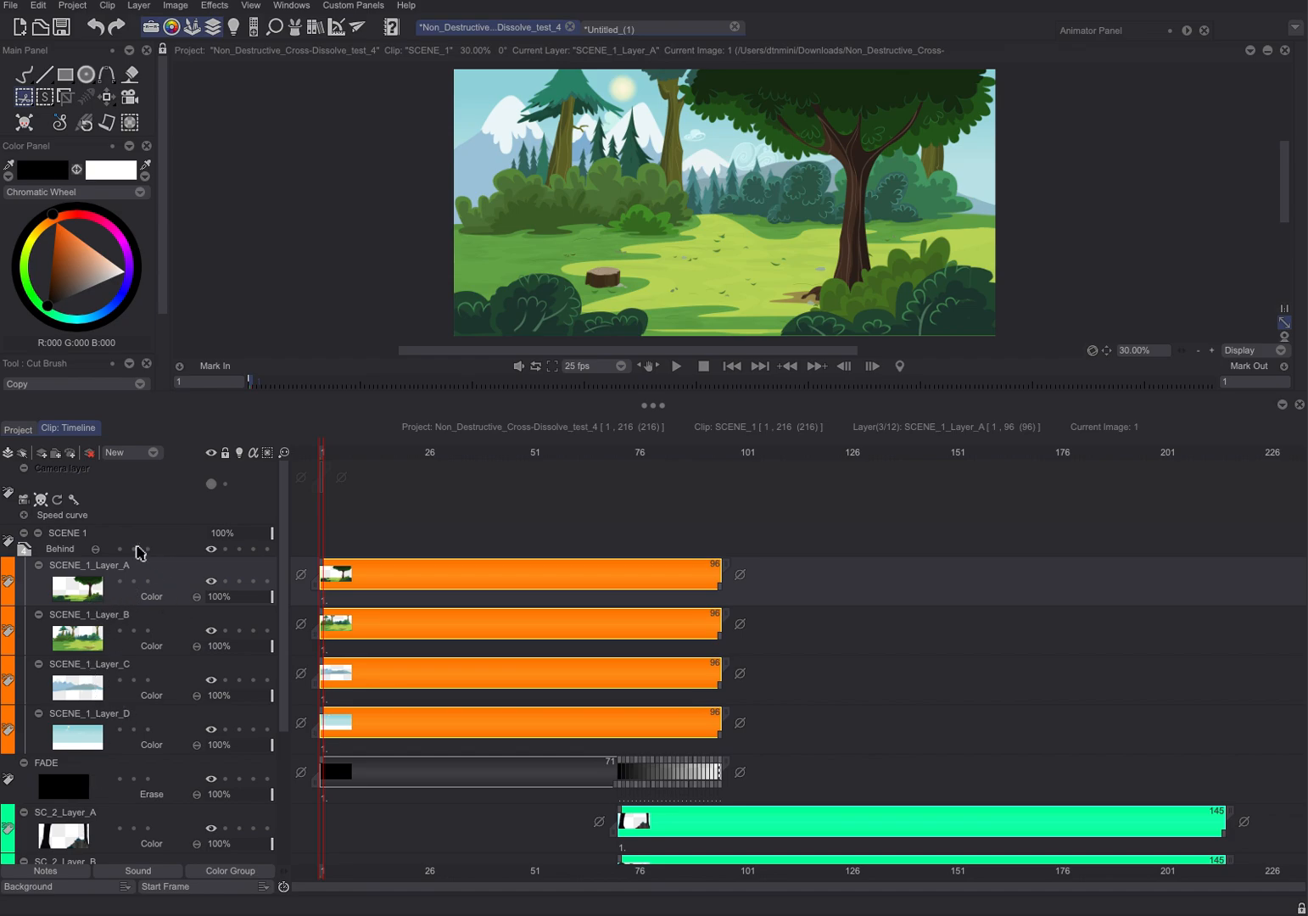
pyautogui.moveTo(350, 458); pyautogui.dragTo(322, 562)
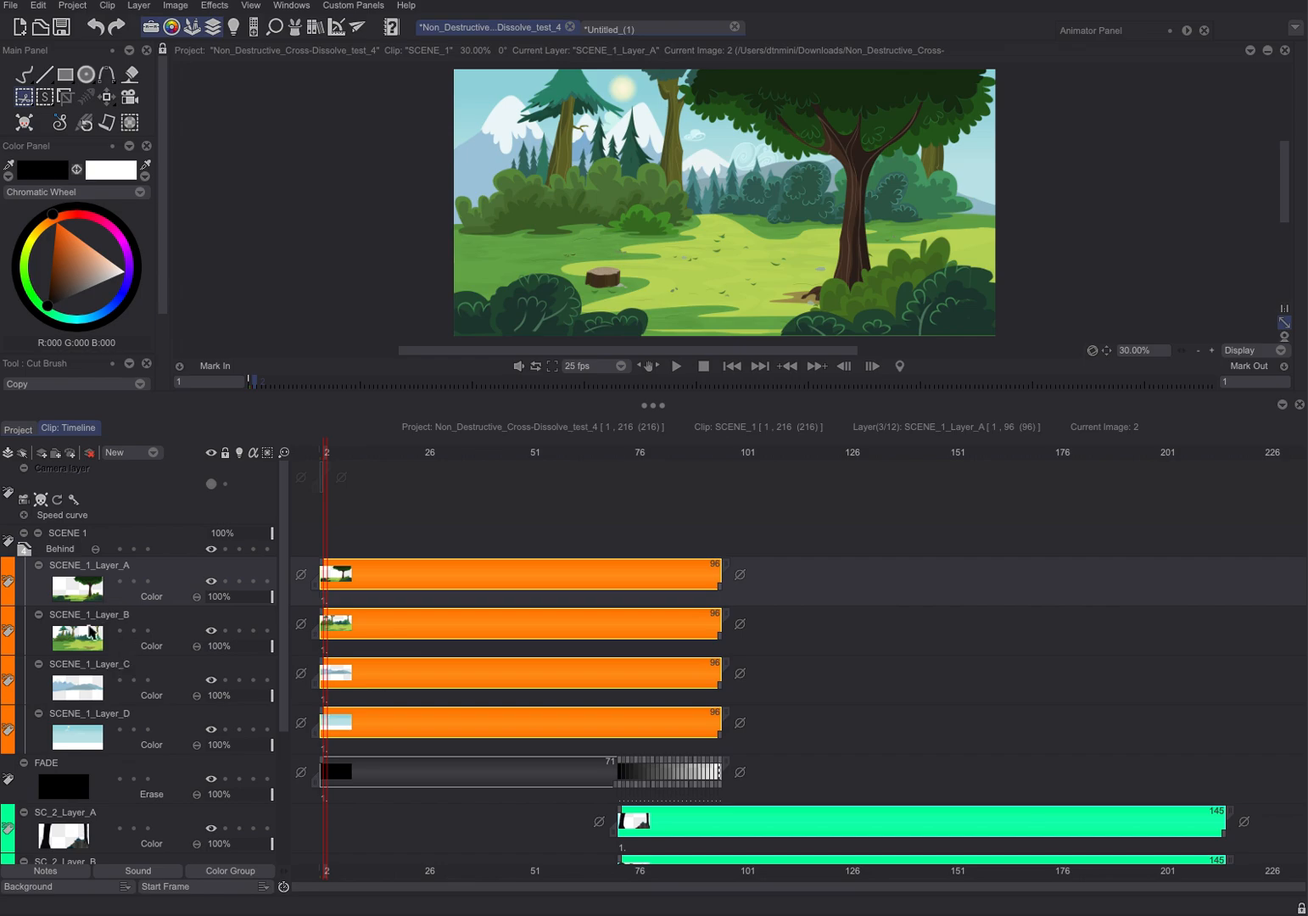
pyautogui.moveTo(351, 472); pyautogui.dragTo(674, 483)
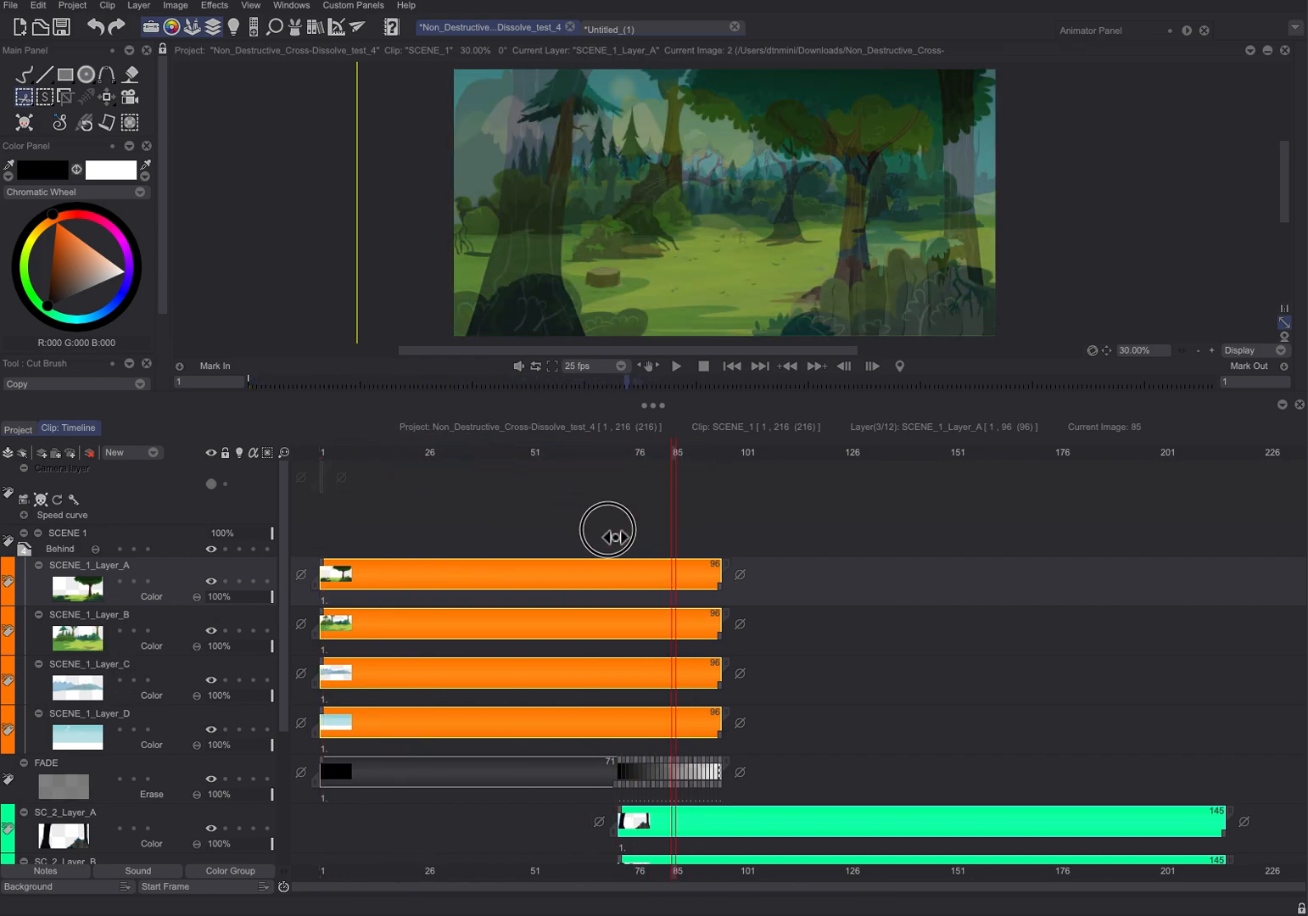
pyautogui.moveTo(608, 530); pyautogui.dragTo(183, 636)
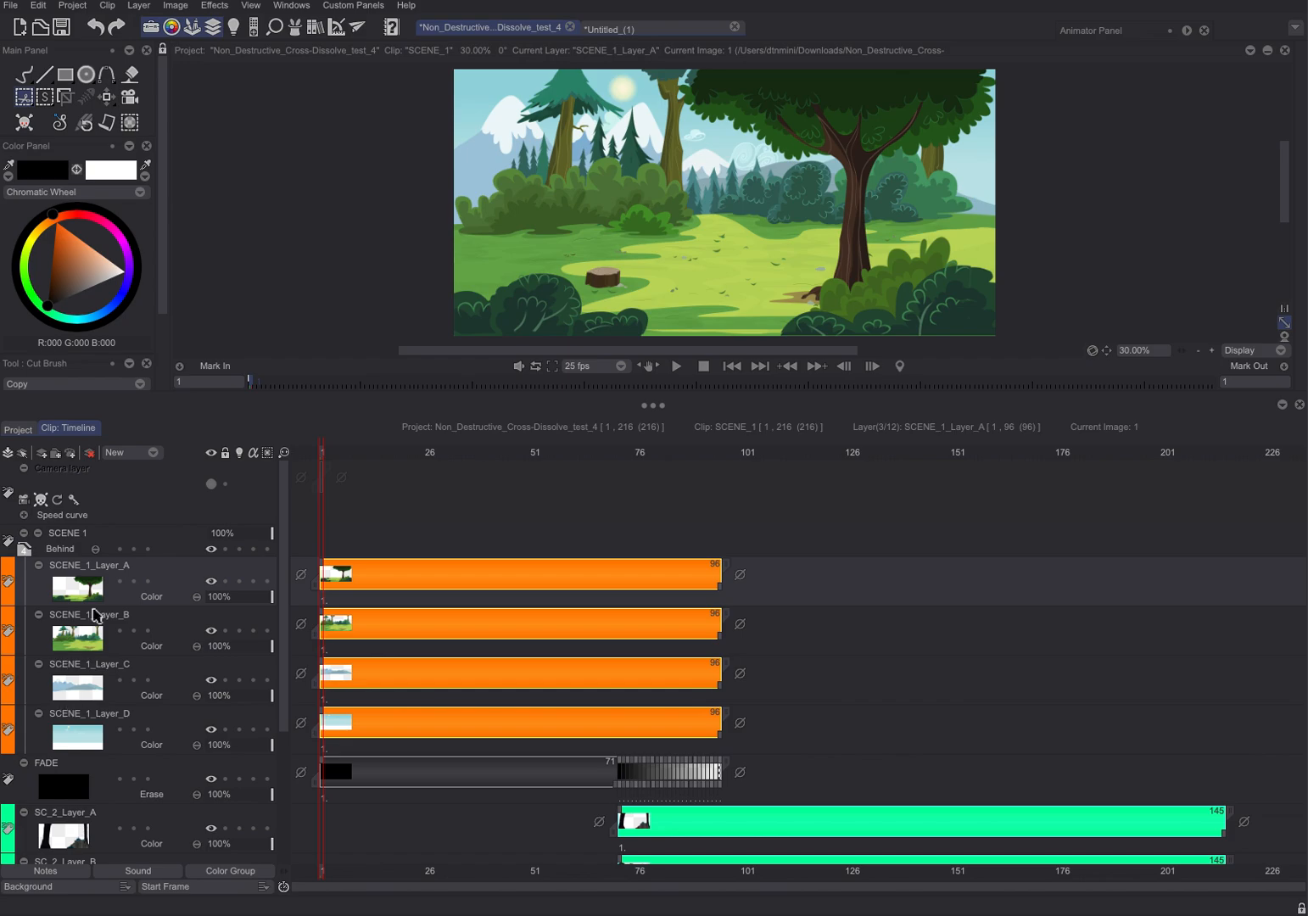
pyautogui.moveTo(342, 462); pyautogui.dragTo(79, 671)
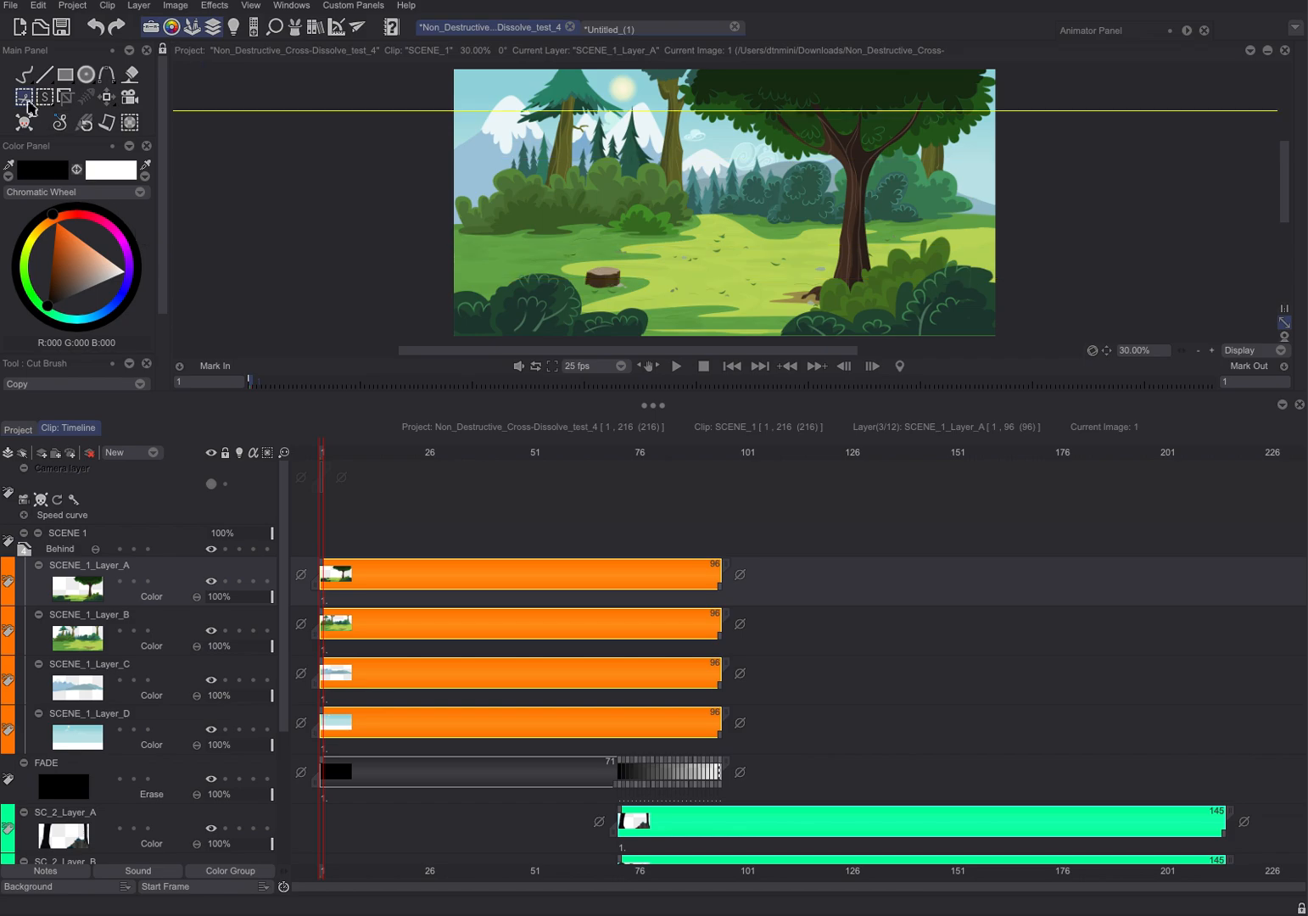
# - Switch to the Pen Brush and play back the clip, ending on frame 82 inside the dissolve
pyautogui.click(21, 82)
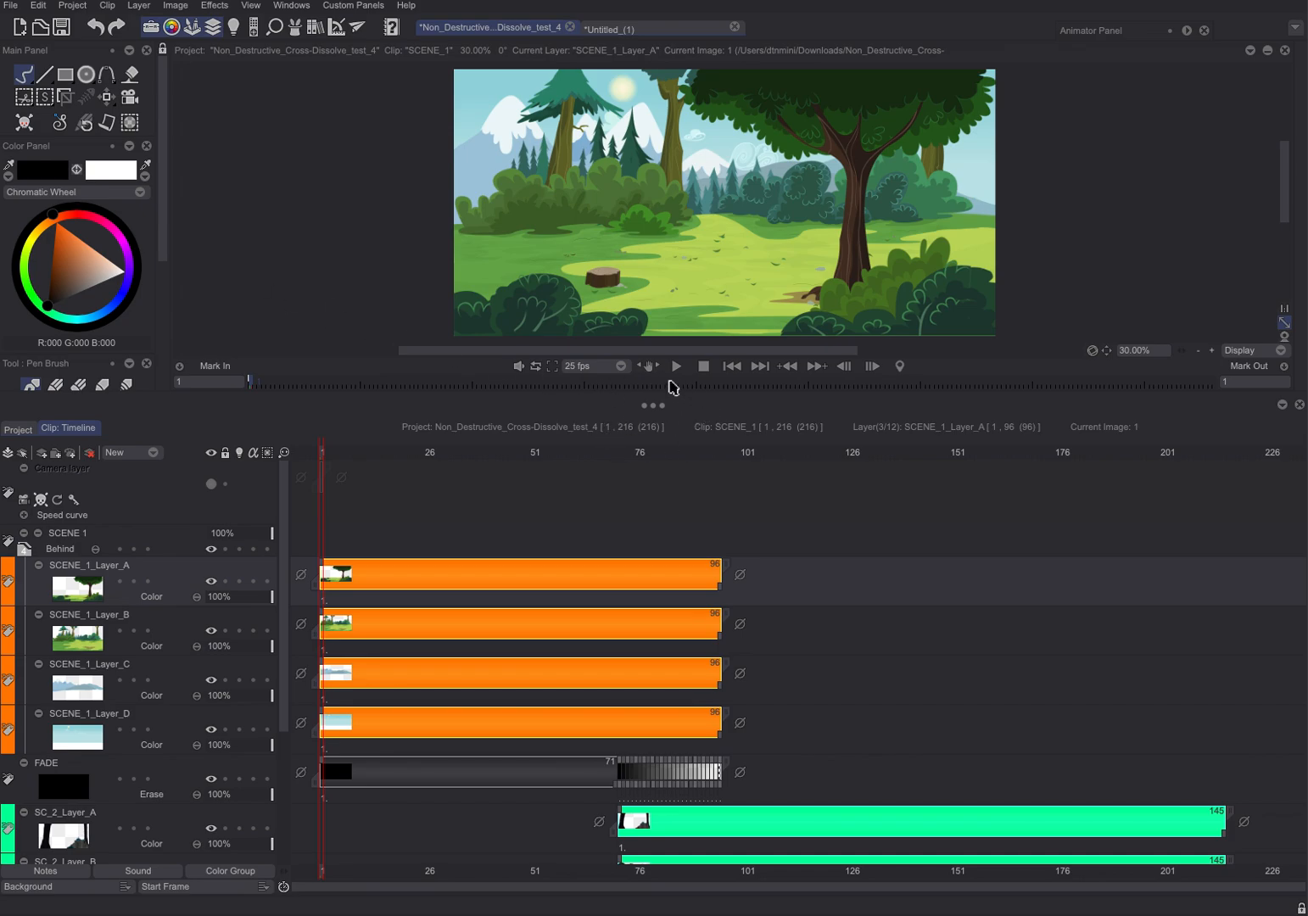
pyautogui.click(678, 366)
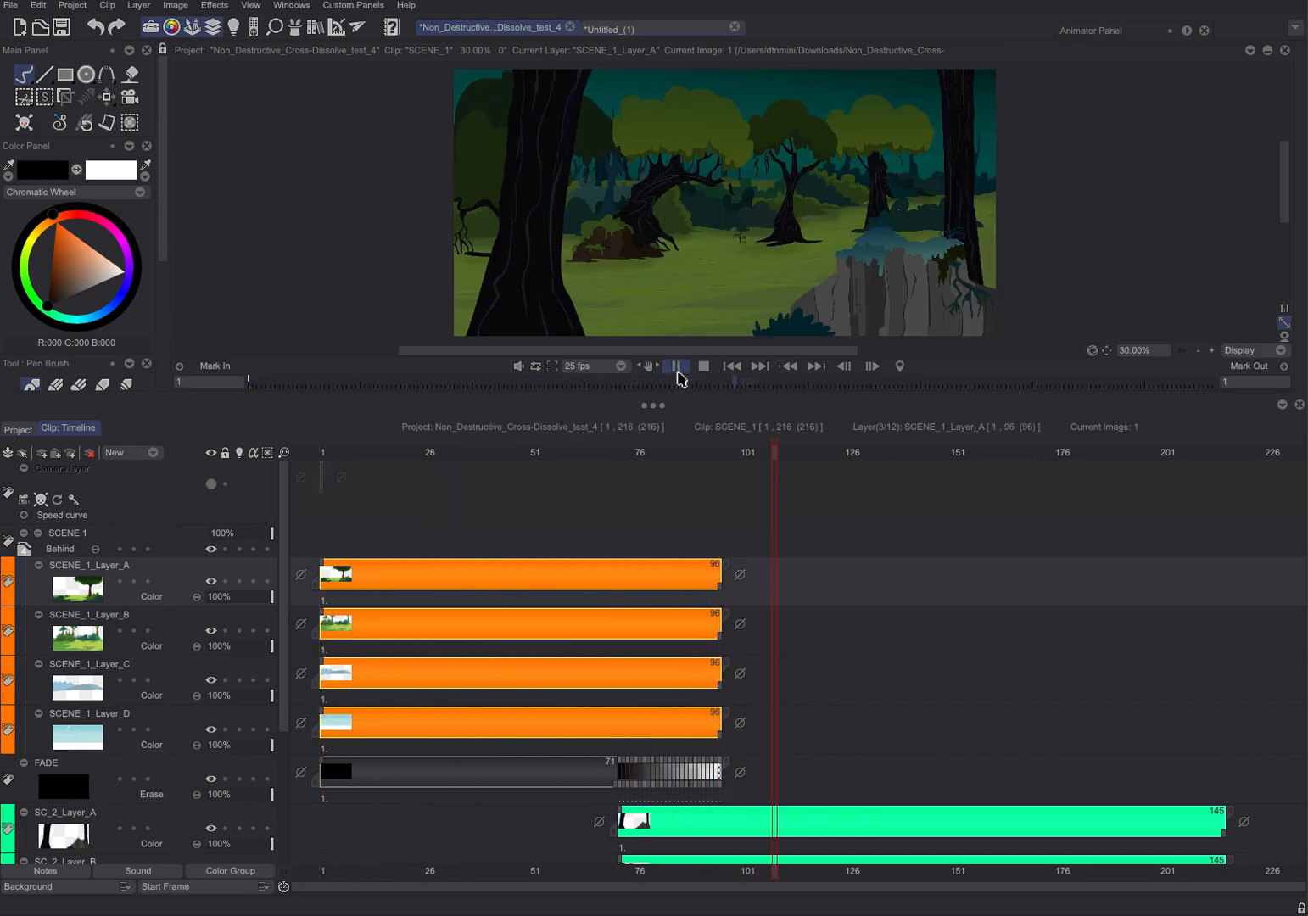
pyautogui.click(676, 367)
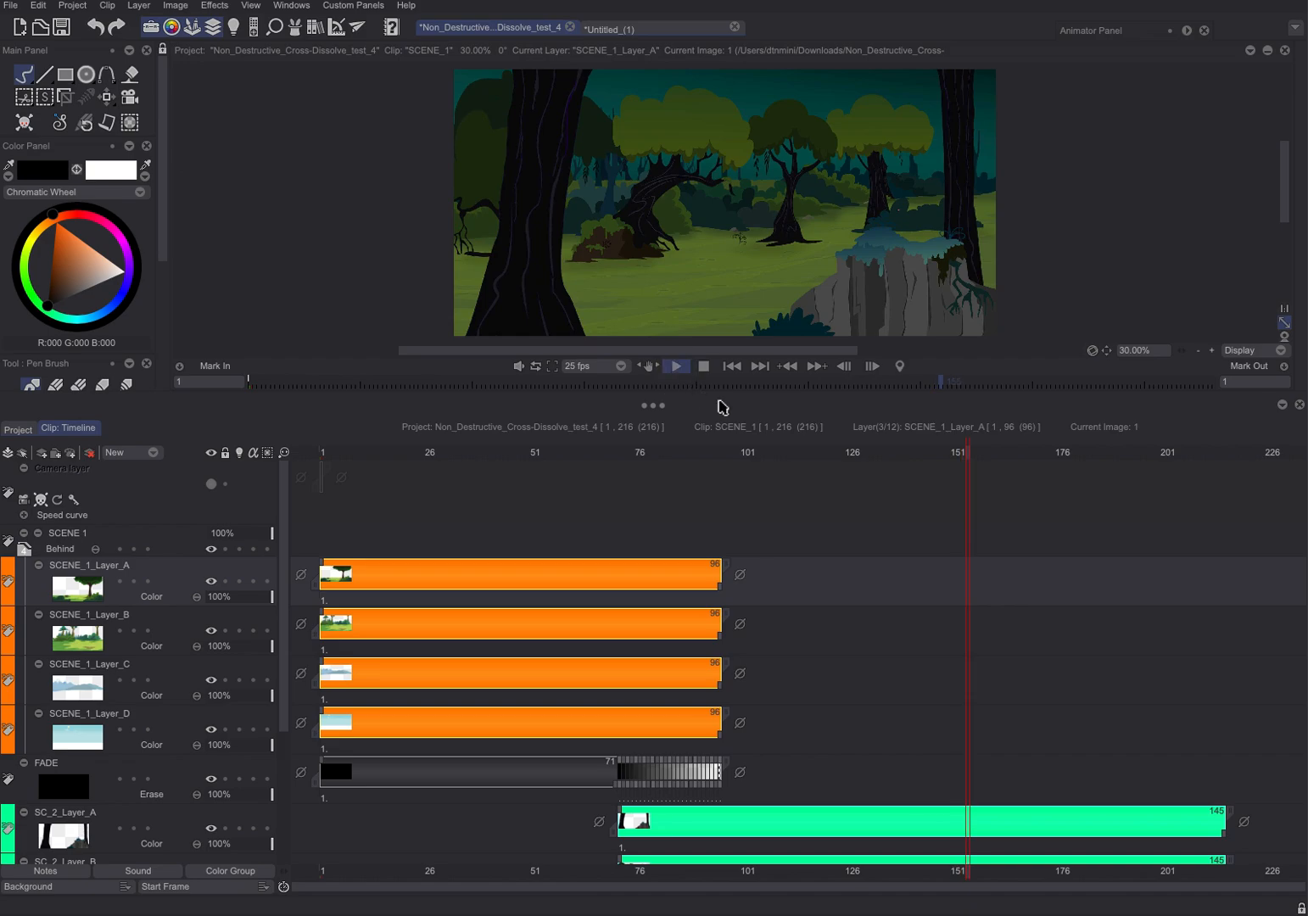
pyautogui.moveTo(665, 454); pyautogui.dragTo(661, 515)
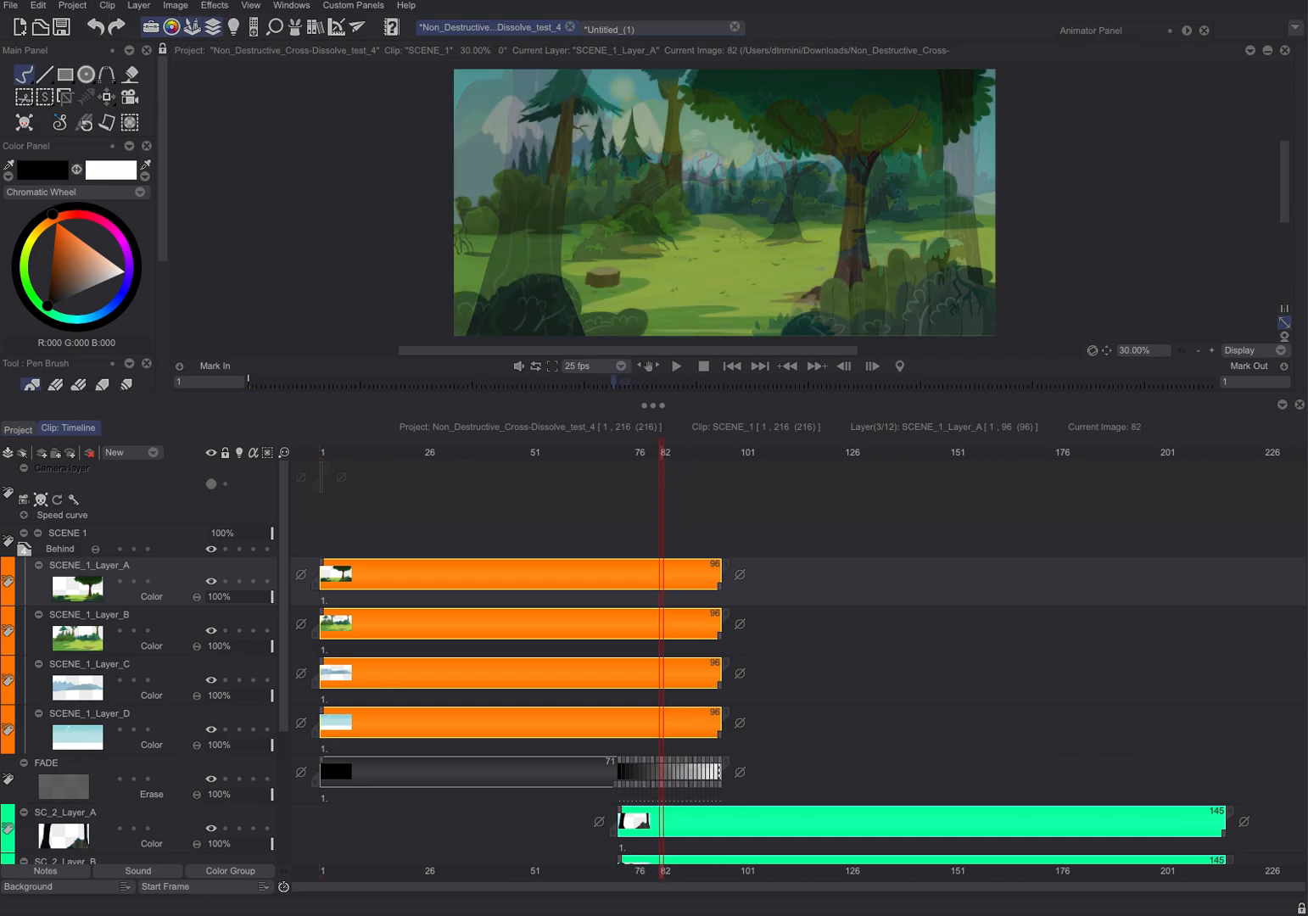
# - Preview the dissolve frames in the footage export's Clip: Display settings, and cancel without exporting
pyautogui.click(246, 1)
pyautogui.click(289, 185)
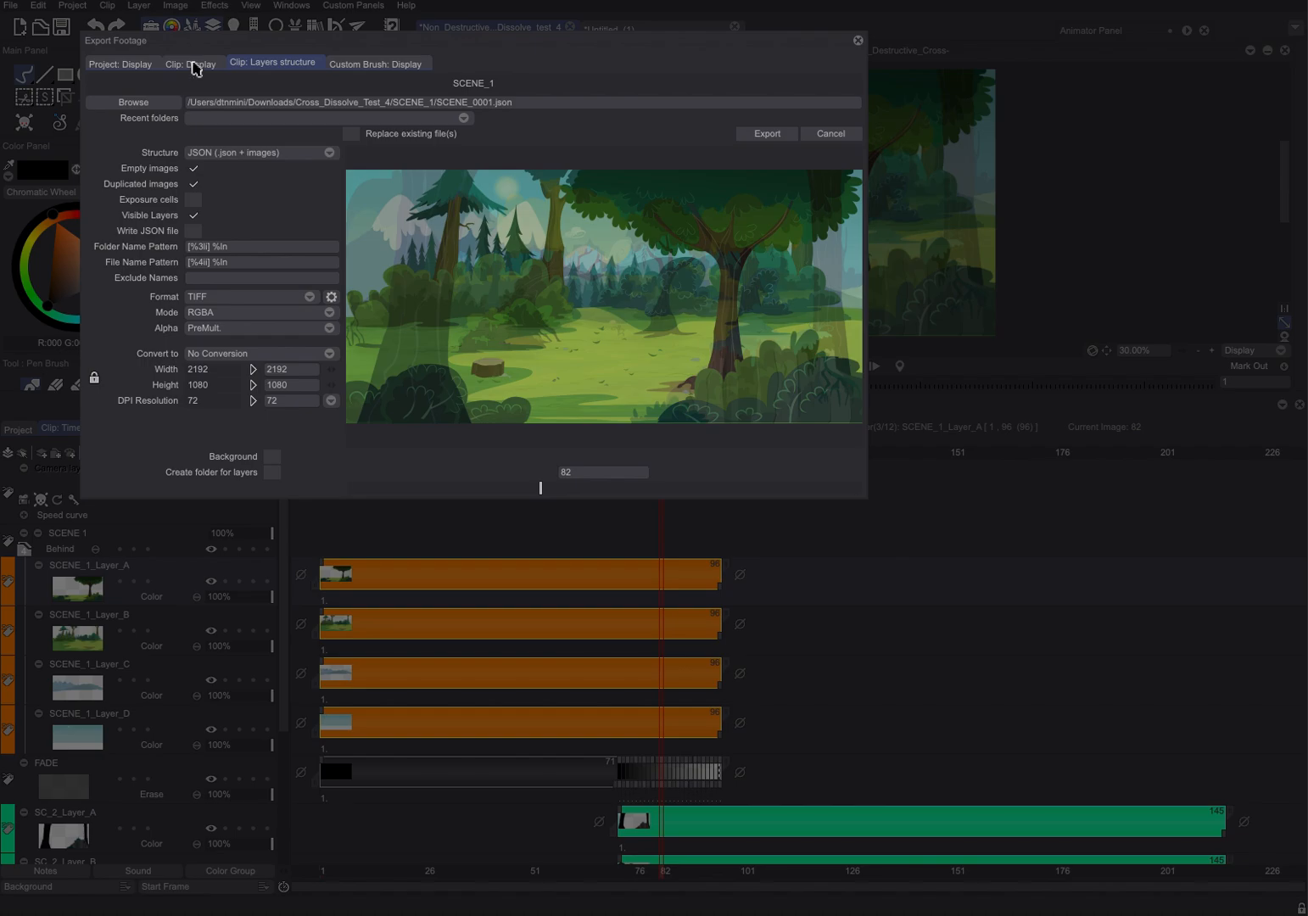
pyautogui.click(192, 63)
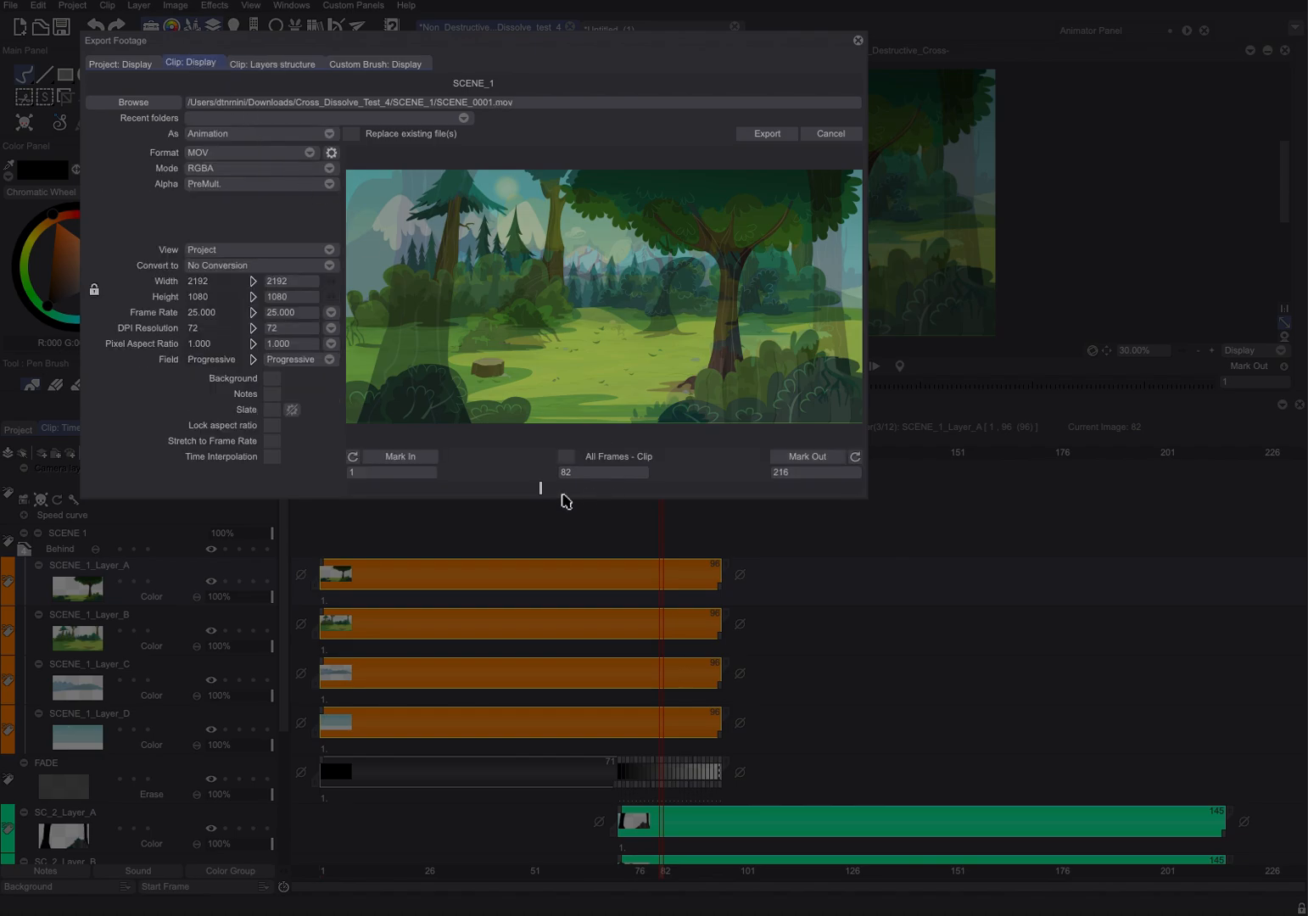
pyautogui.moveTo(537, 487); pyautogui.dragTo(480, 527)
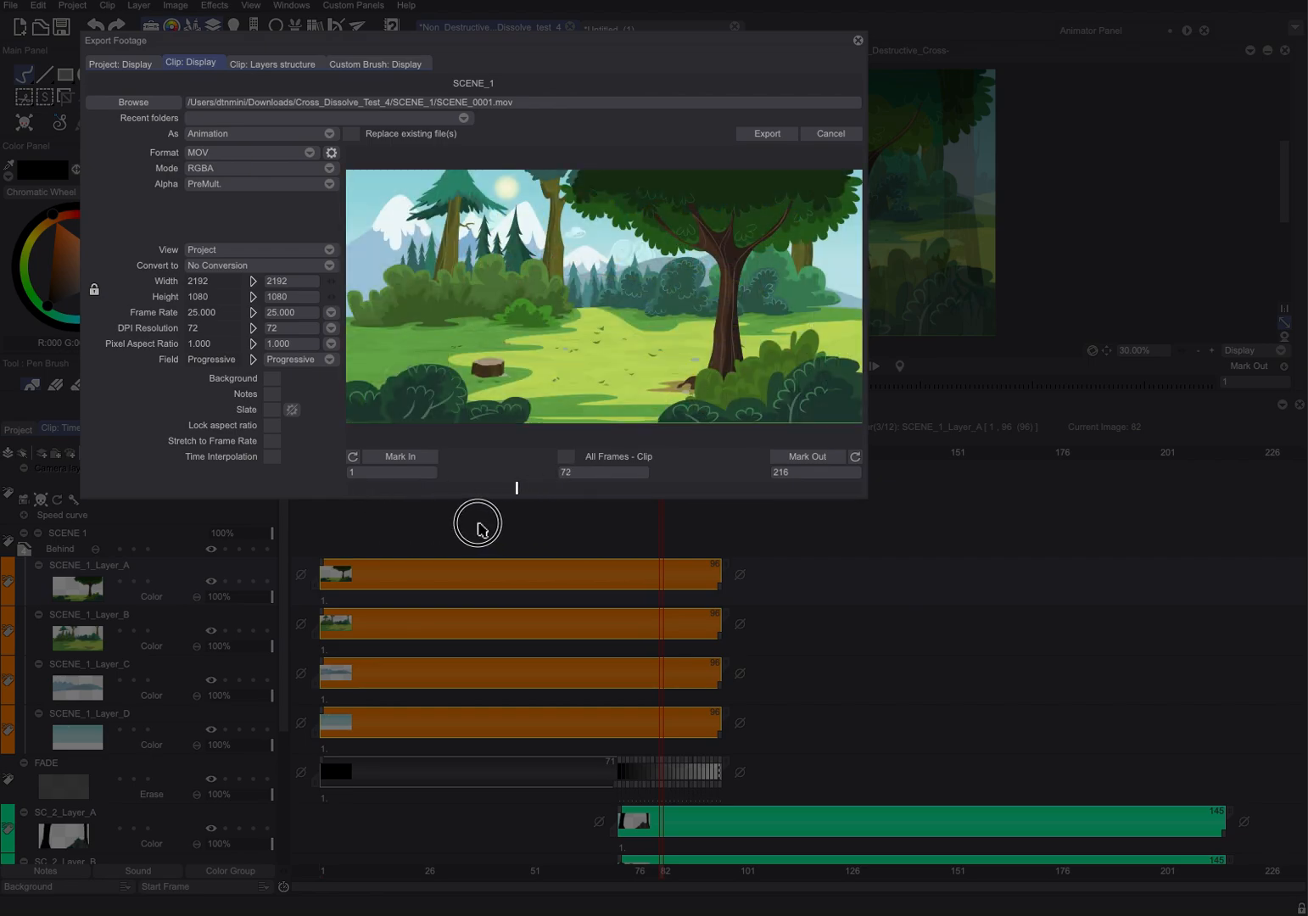
pyautogui.click(840, 134)
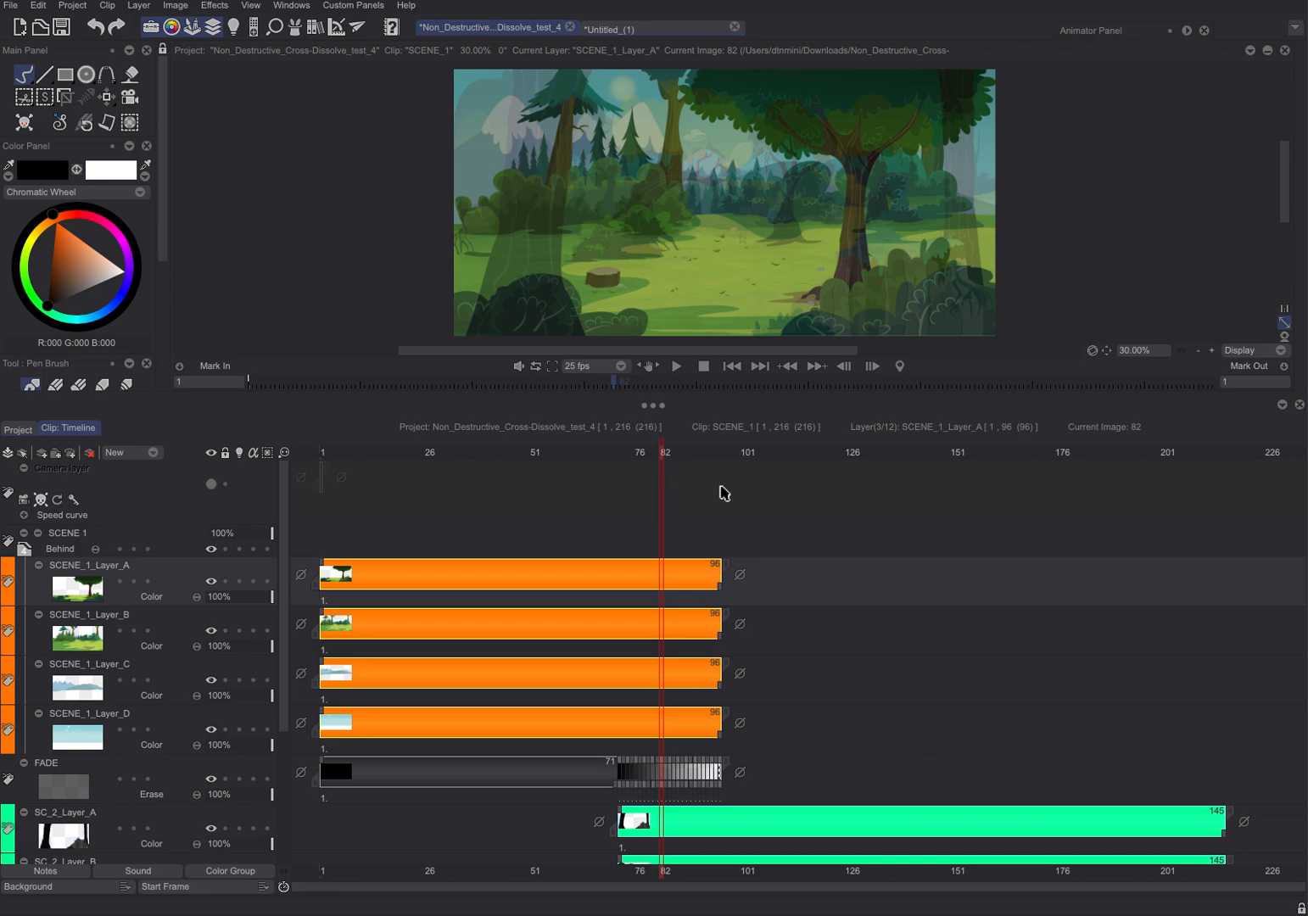
# - Play back the whole clip from frame 1 to review the cross-dissolve, and return to the first frame
pyautogui.click(336, 457)
pyautogui.moveTo(340, 456); pyautogui.dragTo(300, 452)
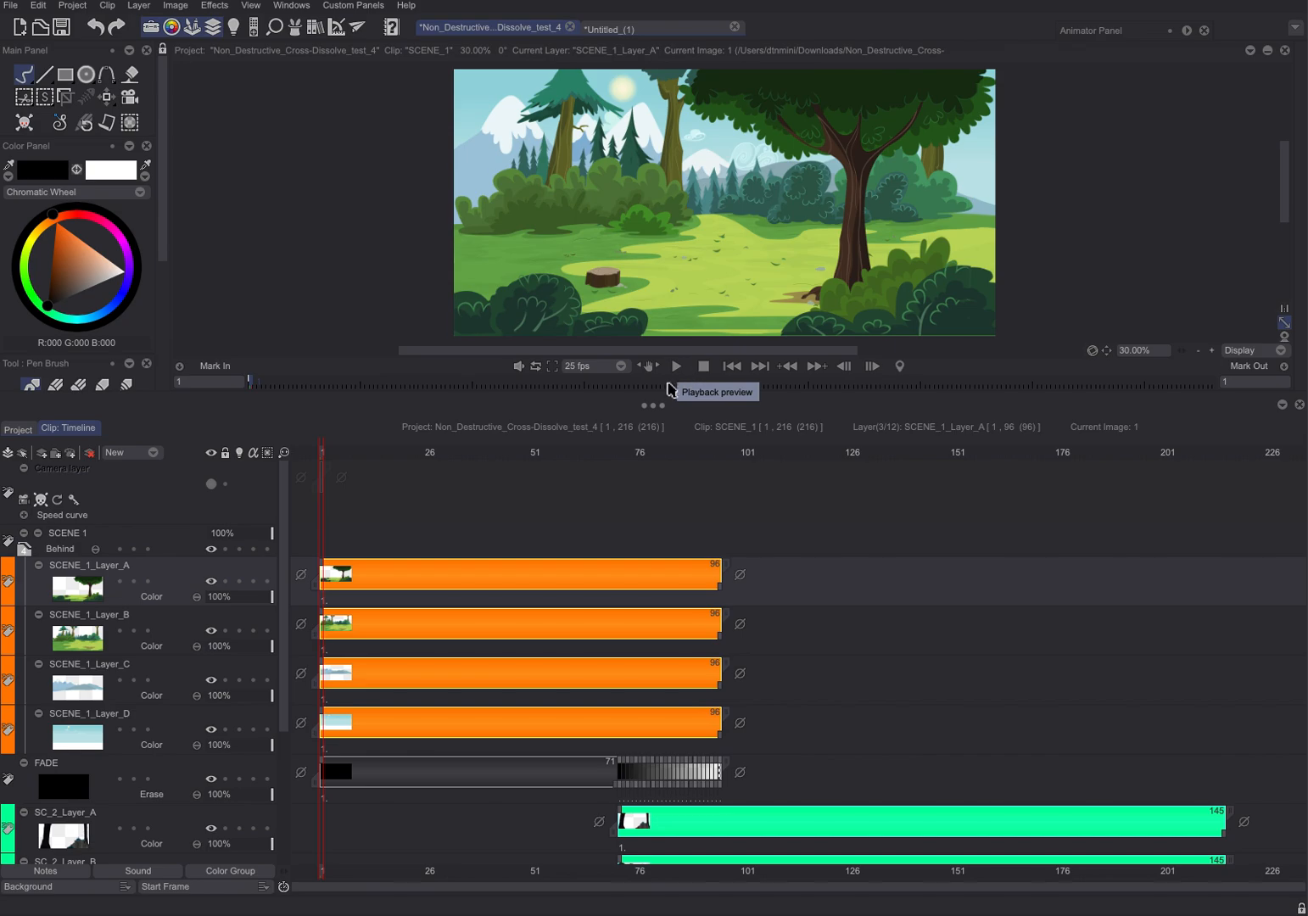
pyautogui.click(676, 366)
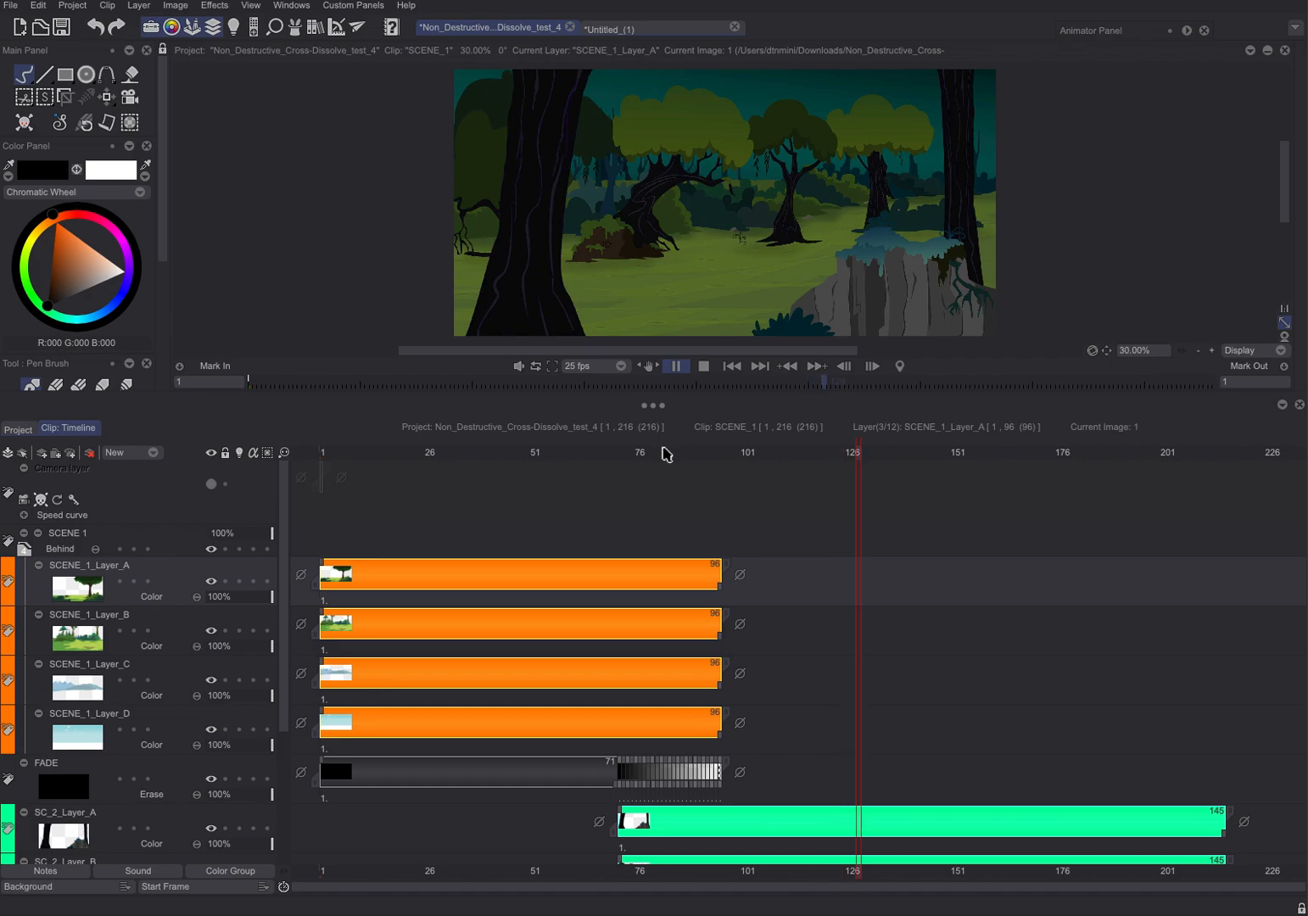
pyautogui.moveTo(648, 458); pyautogui.dragTo(311, 526)
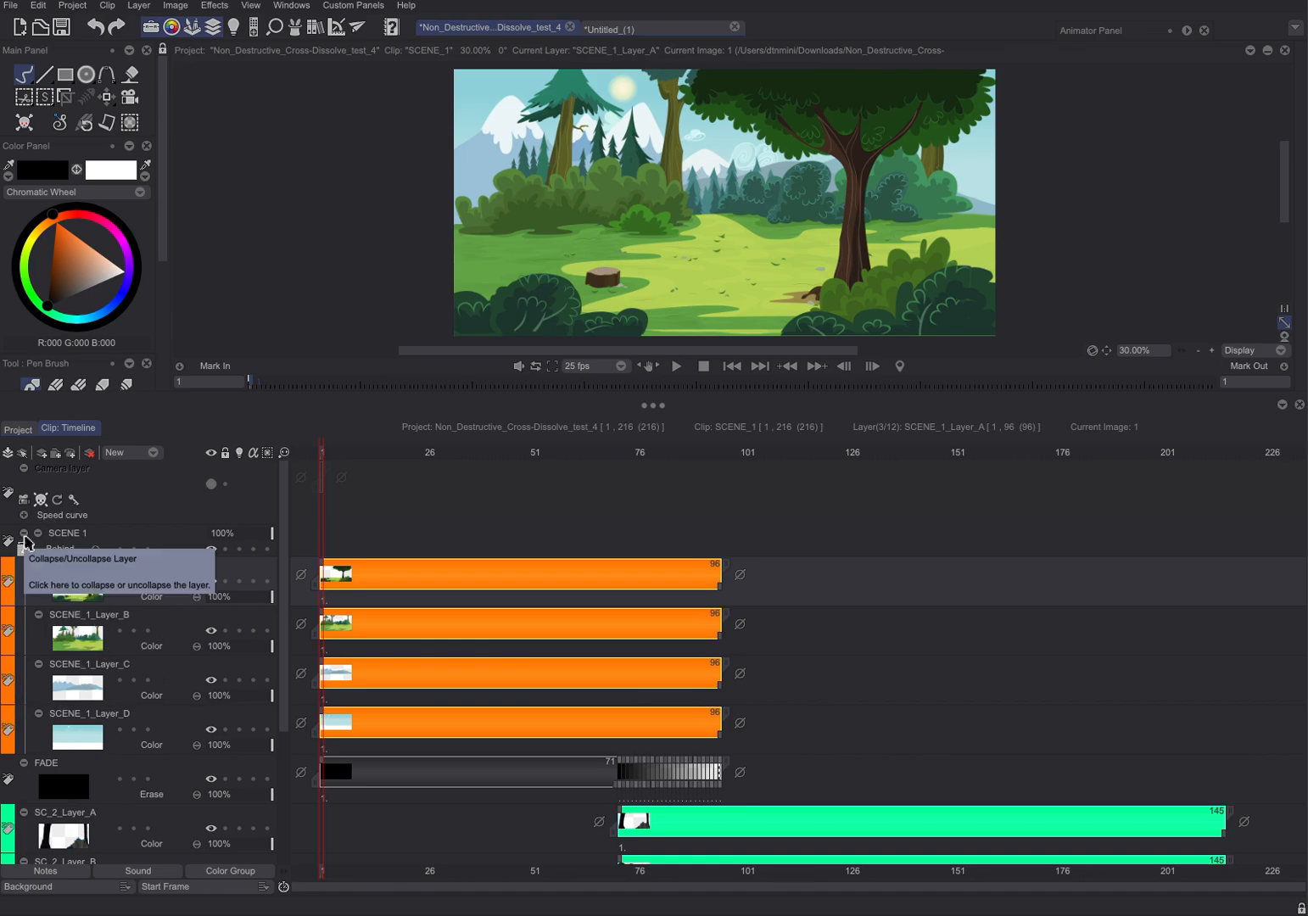
# - Collapse the SCENE 1 folder and group SC_2_Layer_A through SC_2_Layer_E together in a new layer folder
pyautogui.click(24, 533)
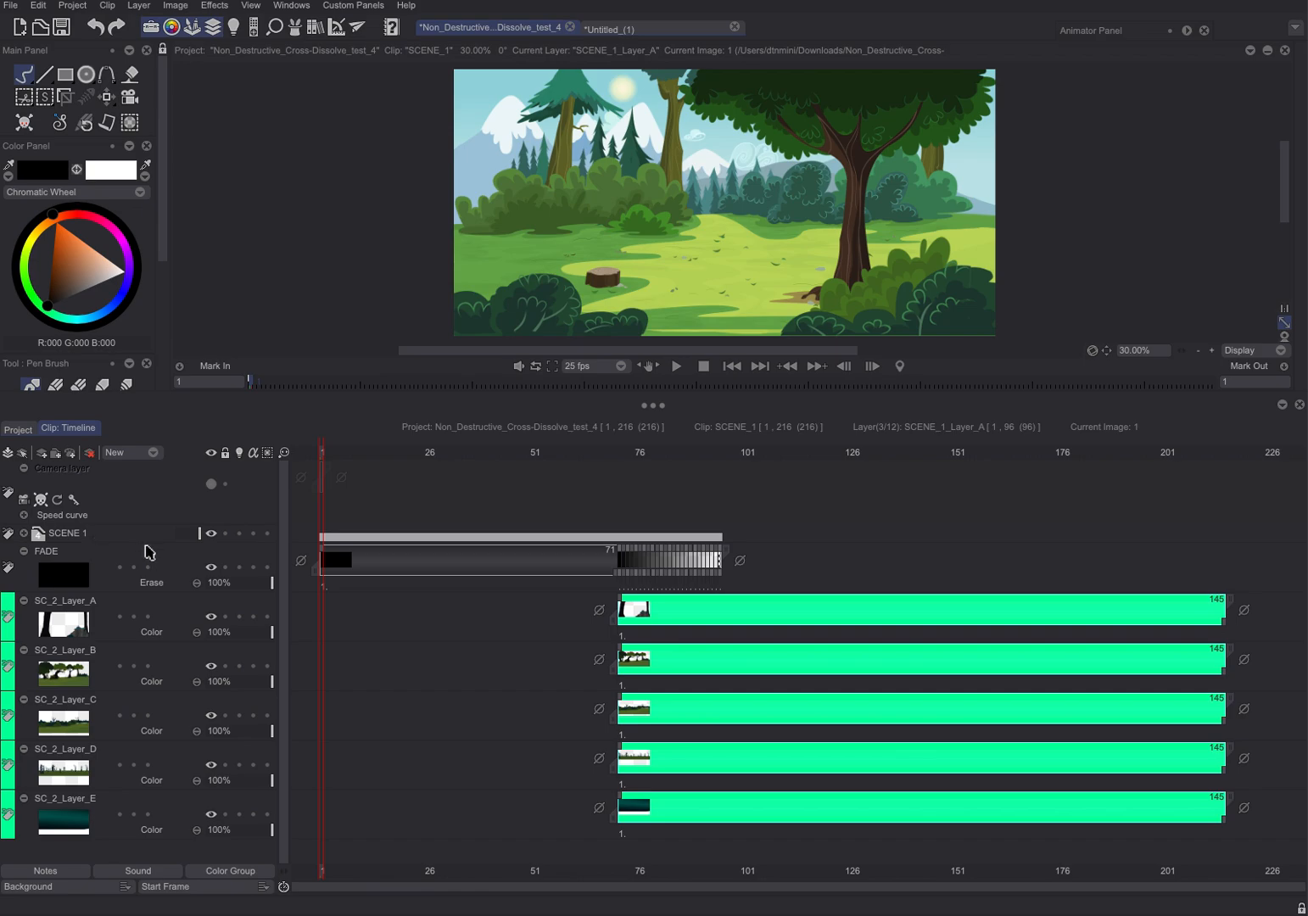
pyautogui.click(74, 621)
pyautogui.click(62, 623)
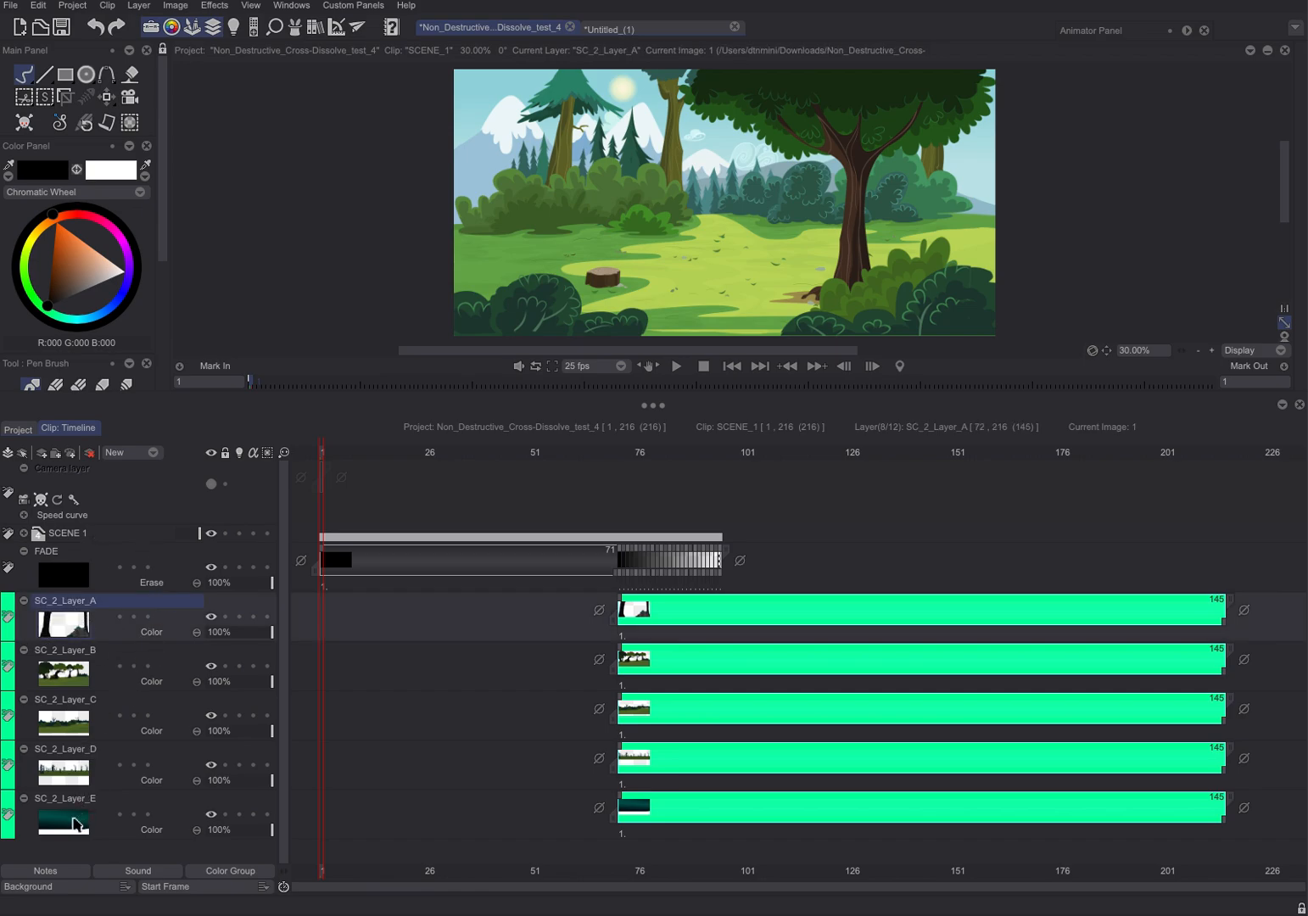
pyautogui.keyDown('shift'); pyautogui.click(71, 827); pyautogui.keyUp('shift')
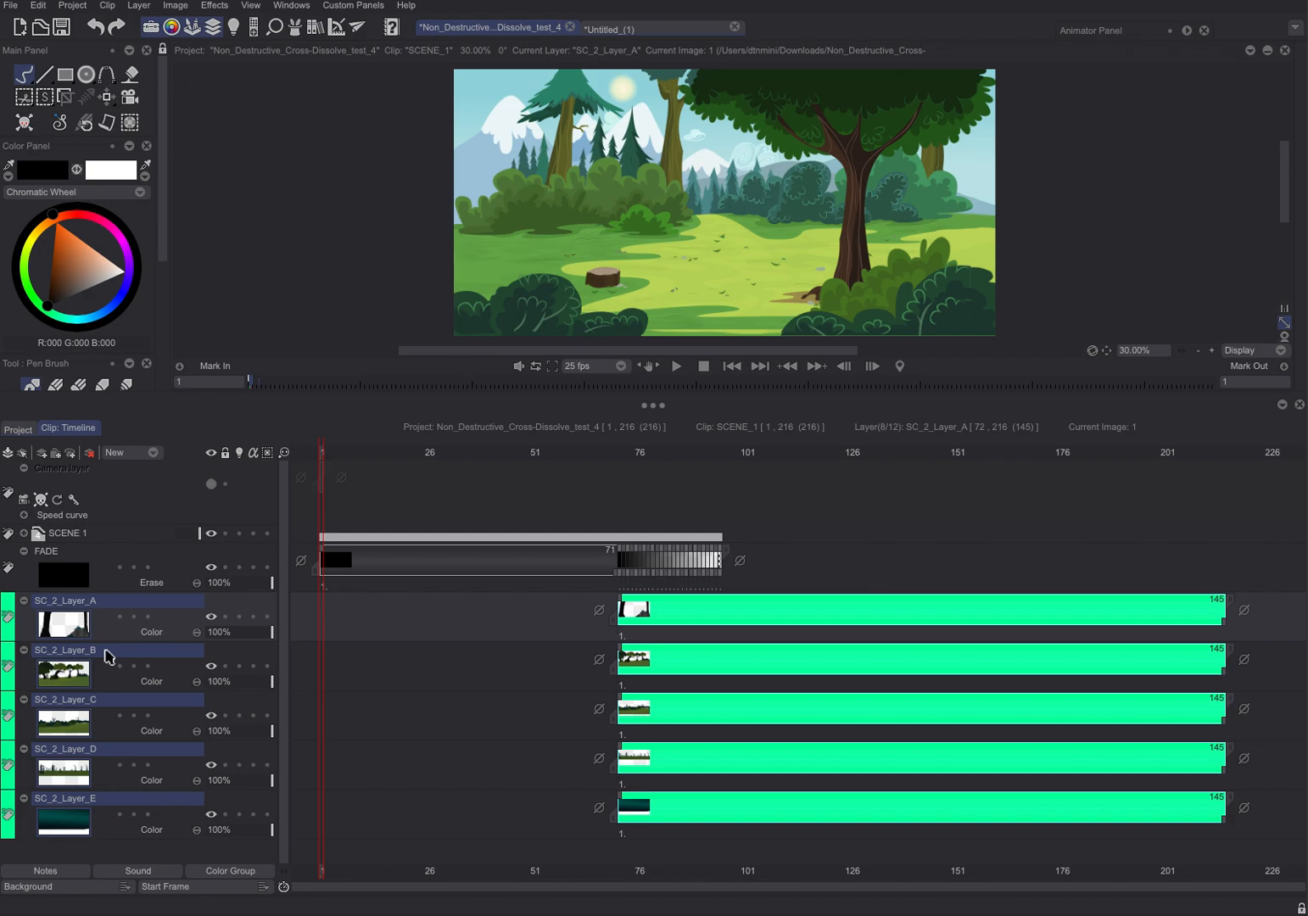
pyautogui.rightClick(108, 658)
pyautogui.click(176, 680)
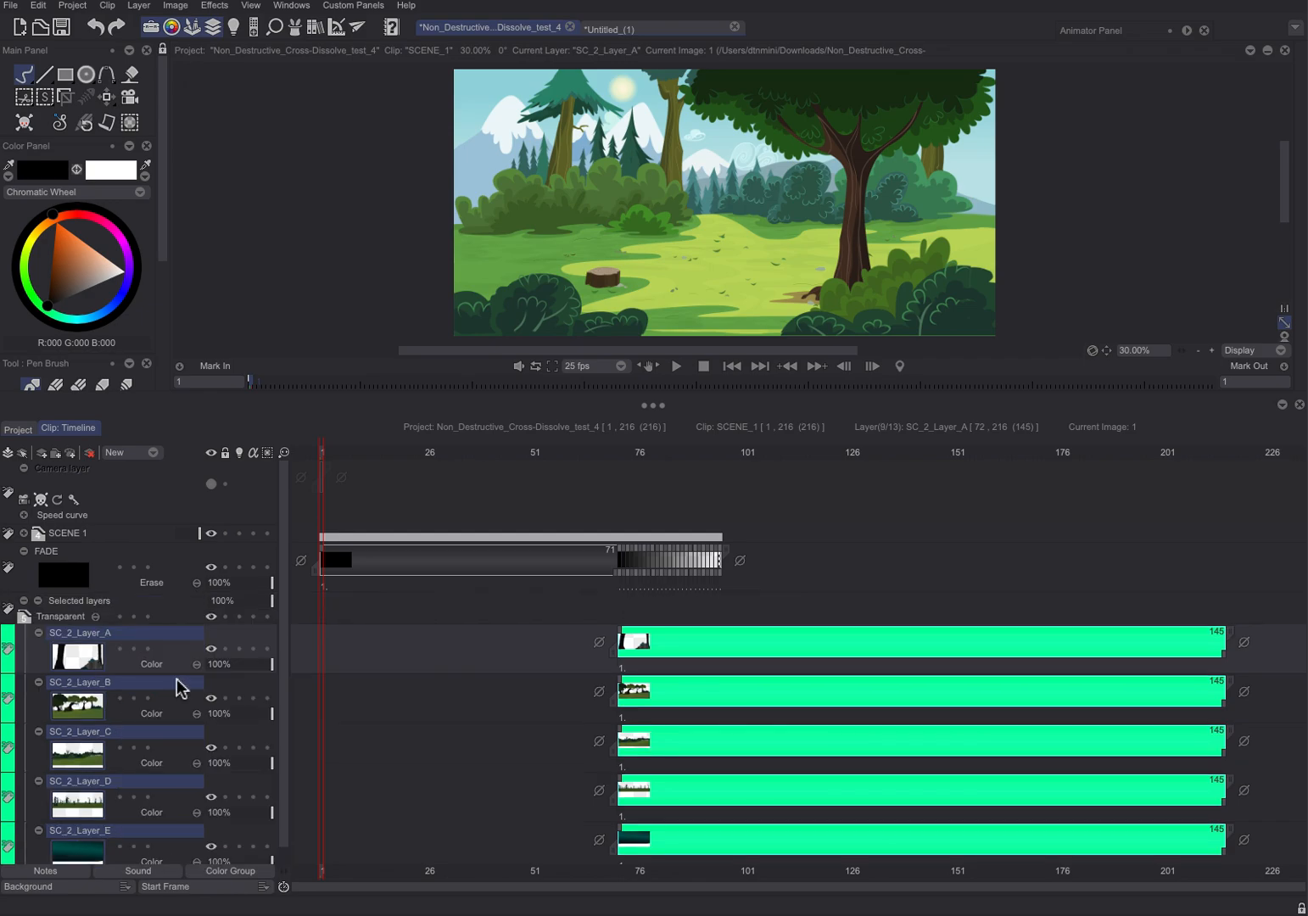
# - Rename the folder holding the SC_2 layers as SCENE 2 and collapse it
pyautogui.doubleClick(80, 613)
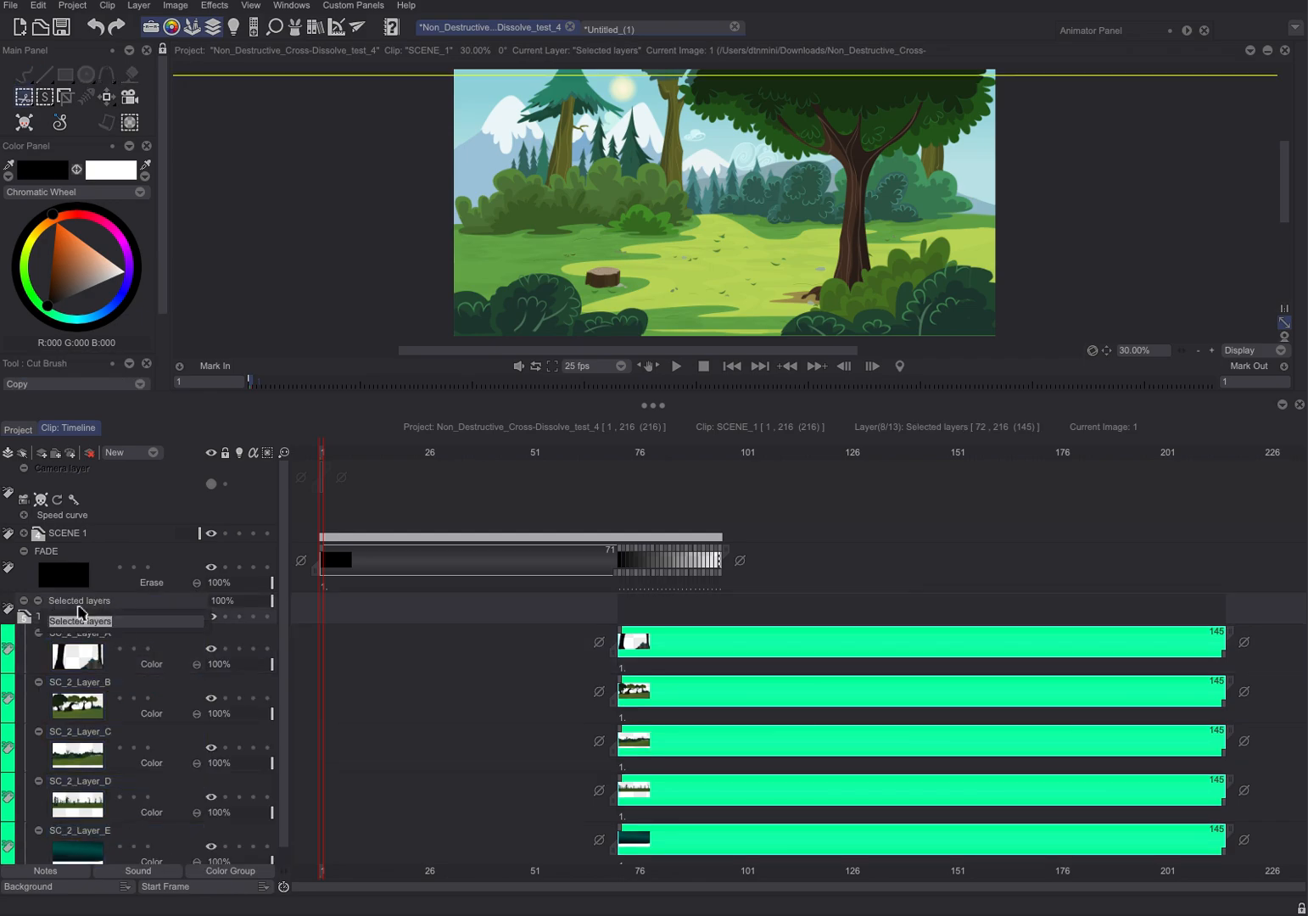
pyautogui.write('SCENE 2')
pyautogui.press('Return')
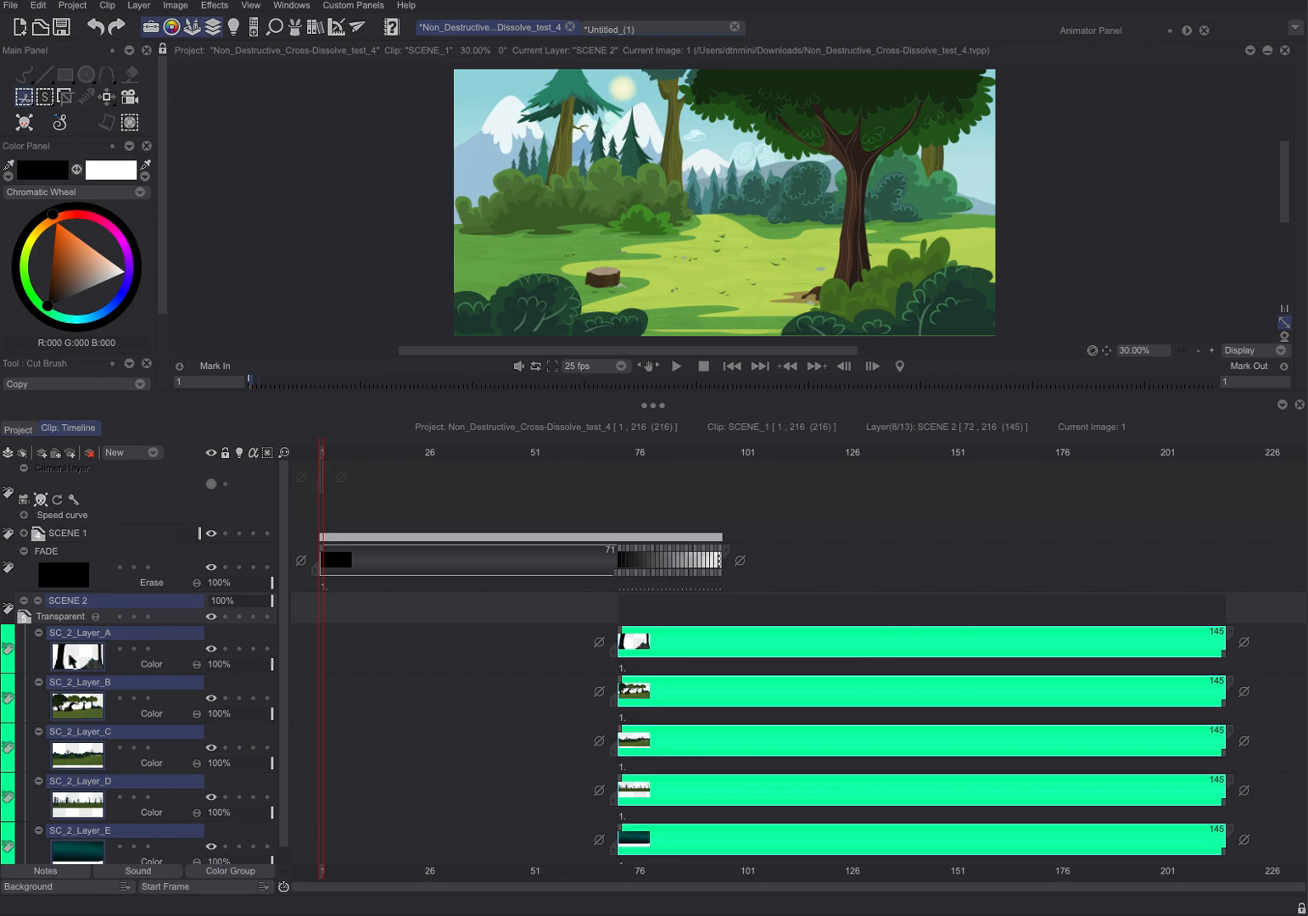
pyautogui.click(24, 602)
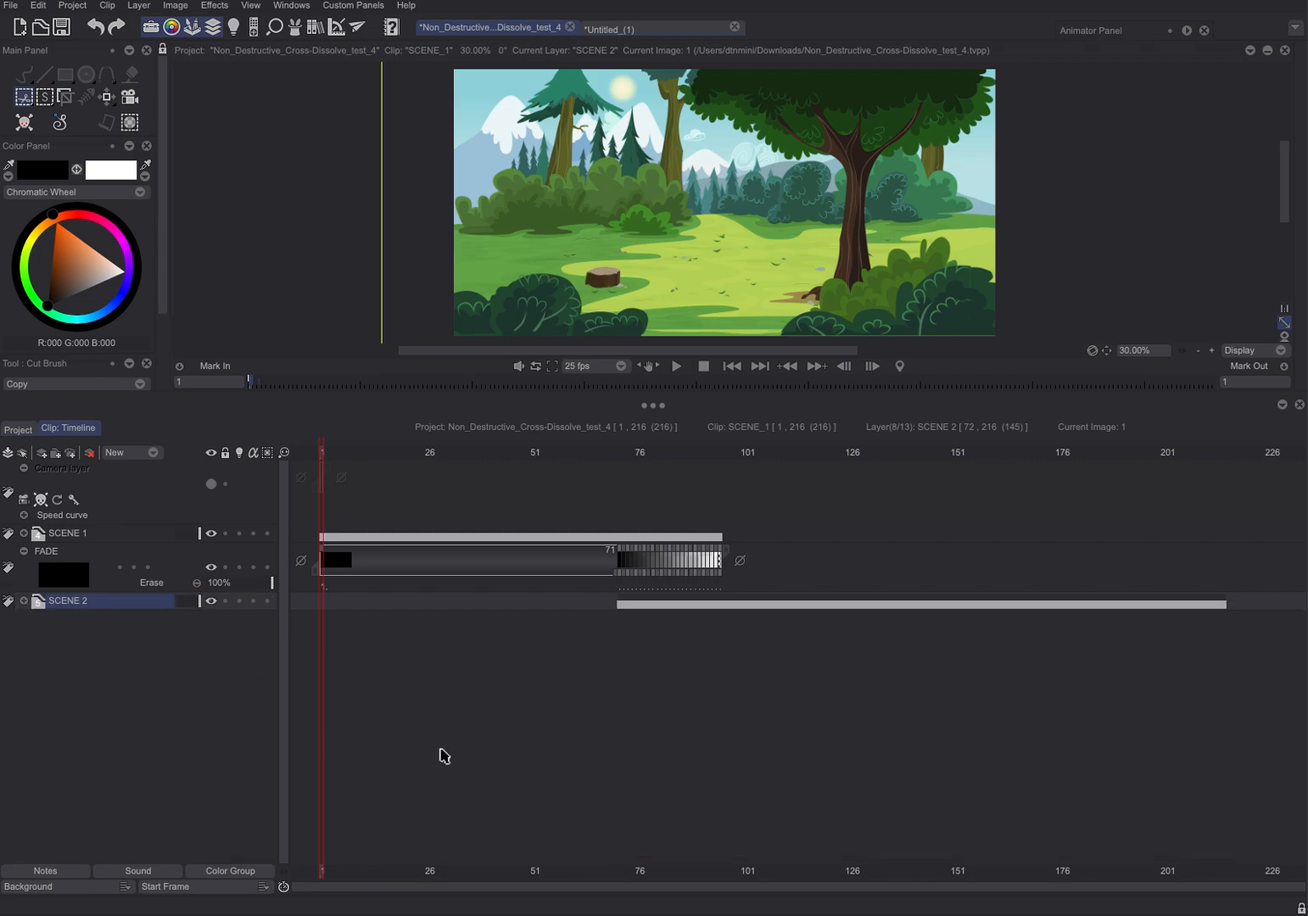
# - Clear the layer selection and scrub from frame 1 to the start of the fade and back with both folders collapsed
pyautogui.click(460, 746)
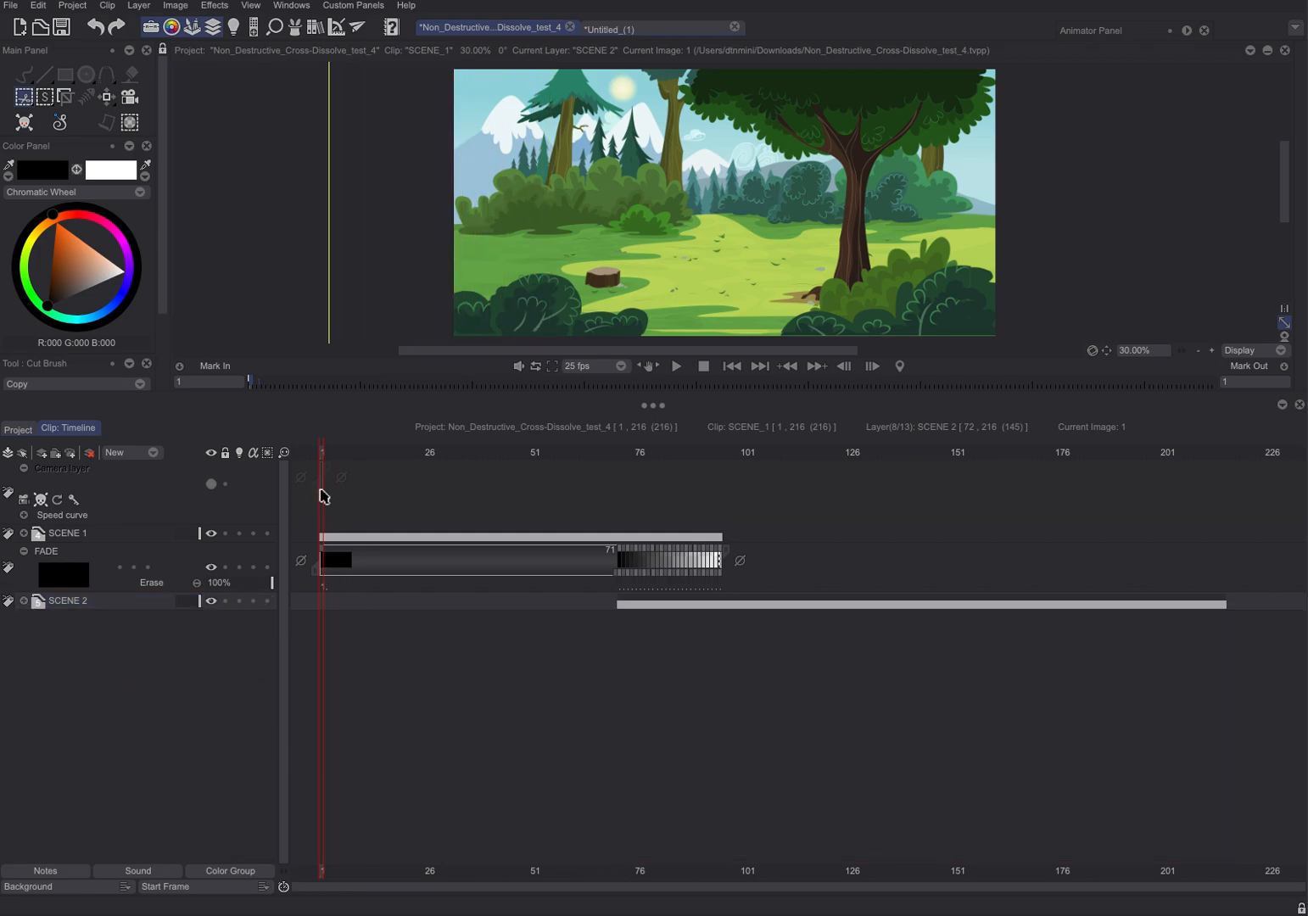
pyautogui.moveTo(351, 455); pyautogui.dragTo(615, 479)
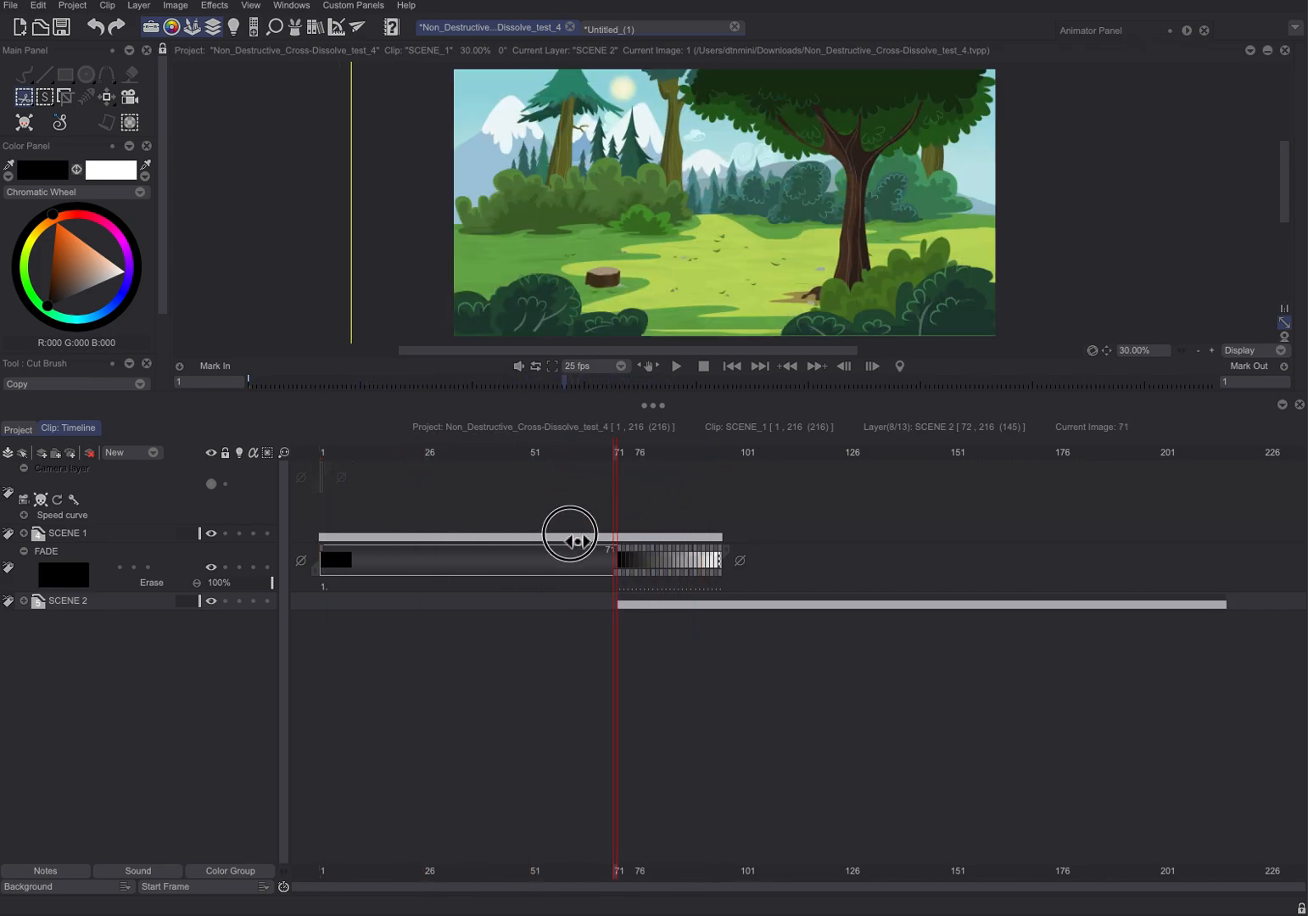
pyautogui.moveTo(577, 540); pyautogui.dragTo(284, 583)
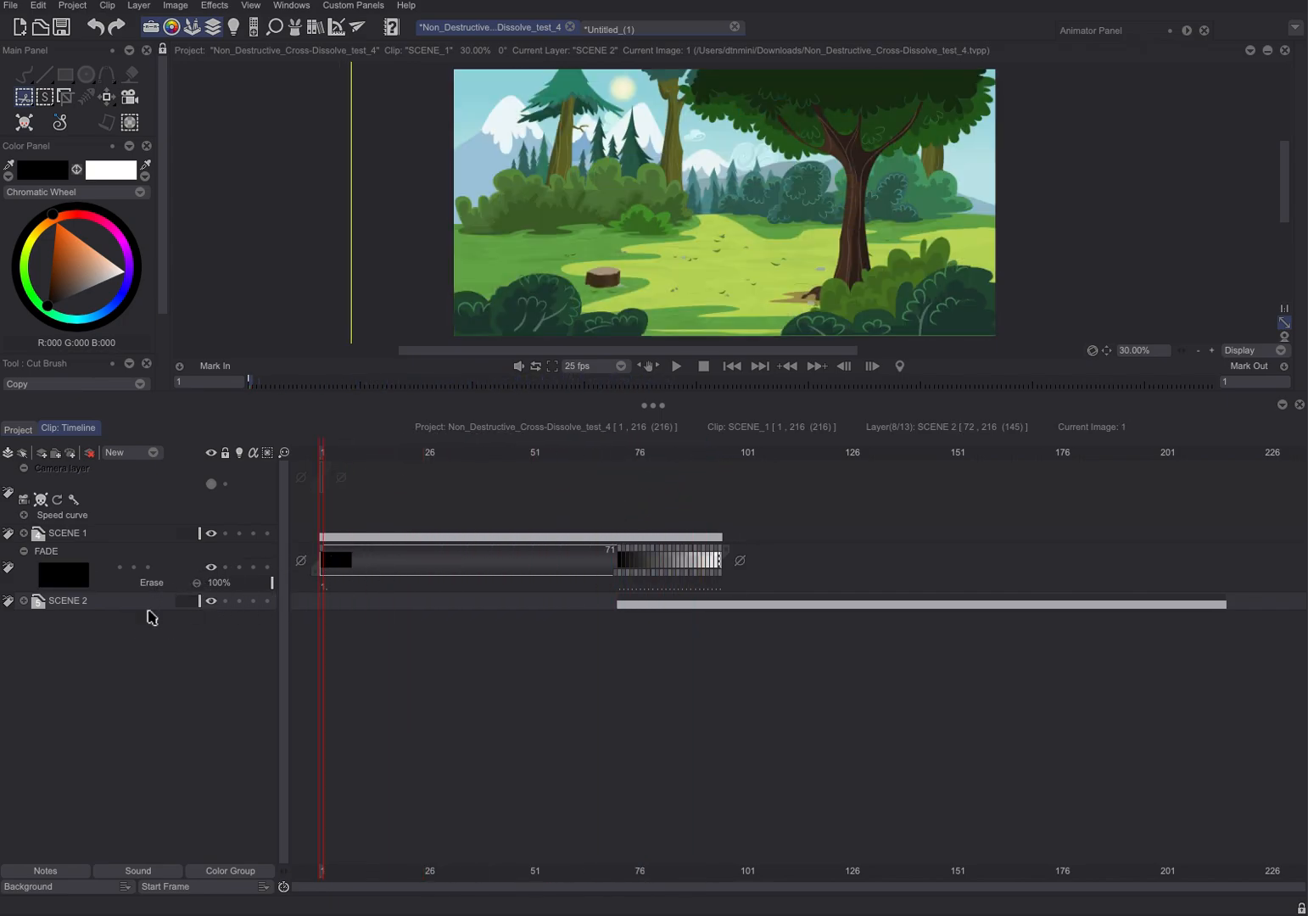
# - Collapse the FADE layer and color-code the timeline entries: red for SCENE 1, purple for FADE and blue for SCENE 2
pyautogui.click(25, 553)
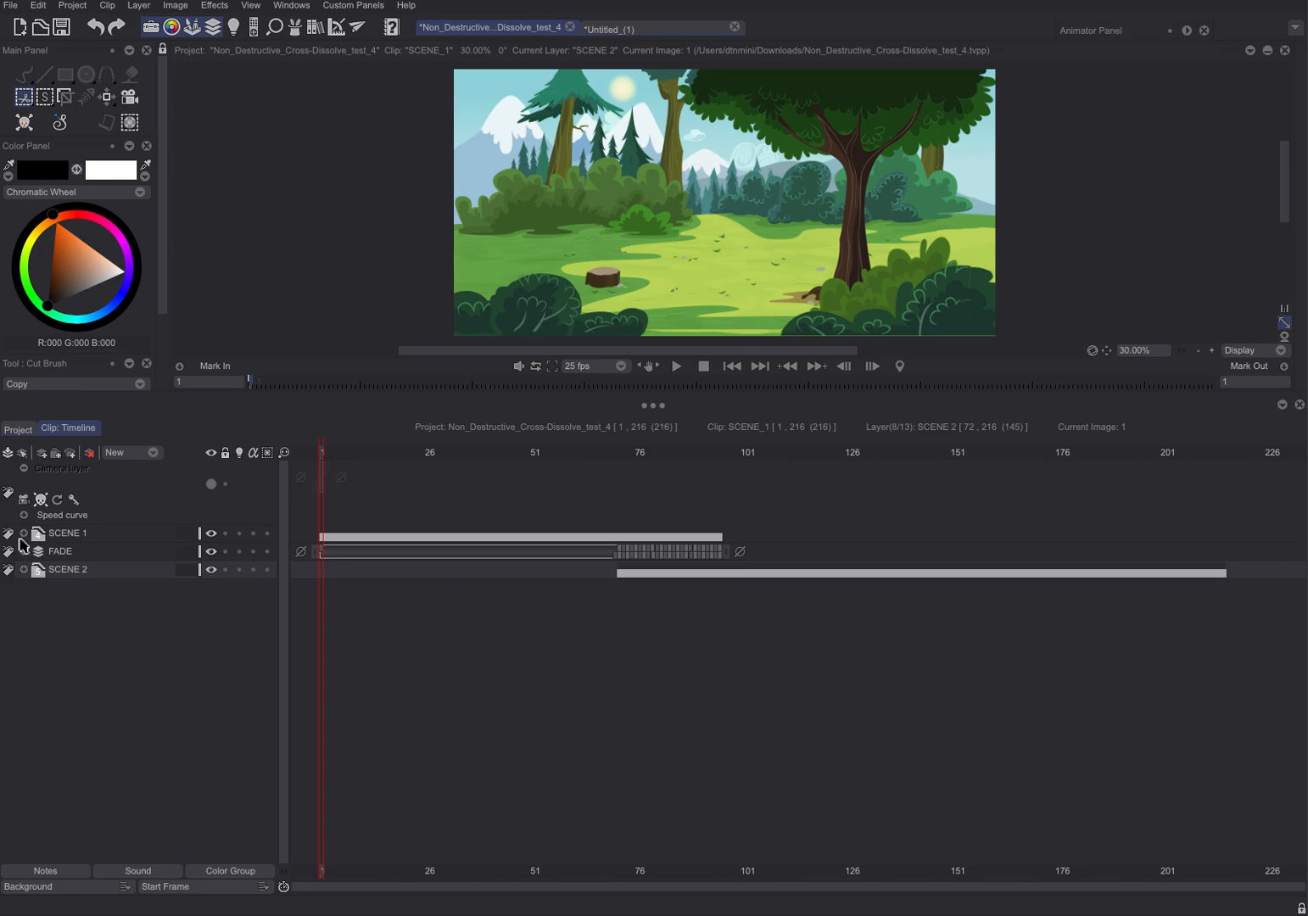
pyautogui.click(15, 541)
pyautogui.click(20, 538)
pyautogui.click(7, 572)
pyautogui.click(28, 679)
pyautogui.click(11, 567)
pyautogui.click(33, 721)
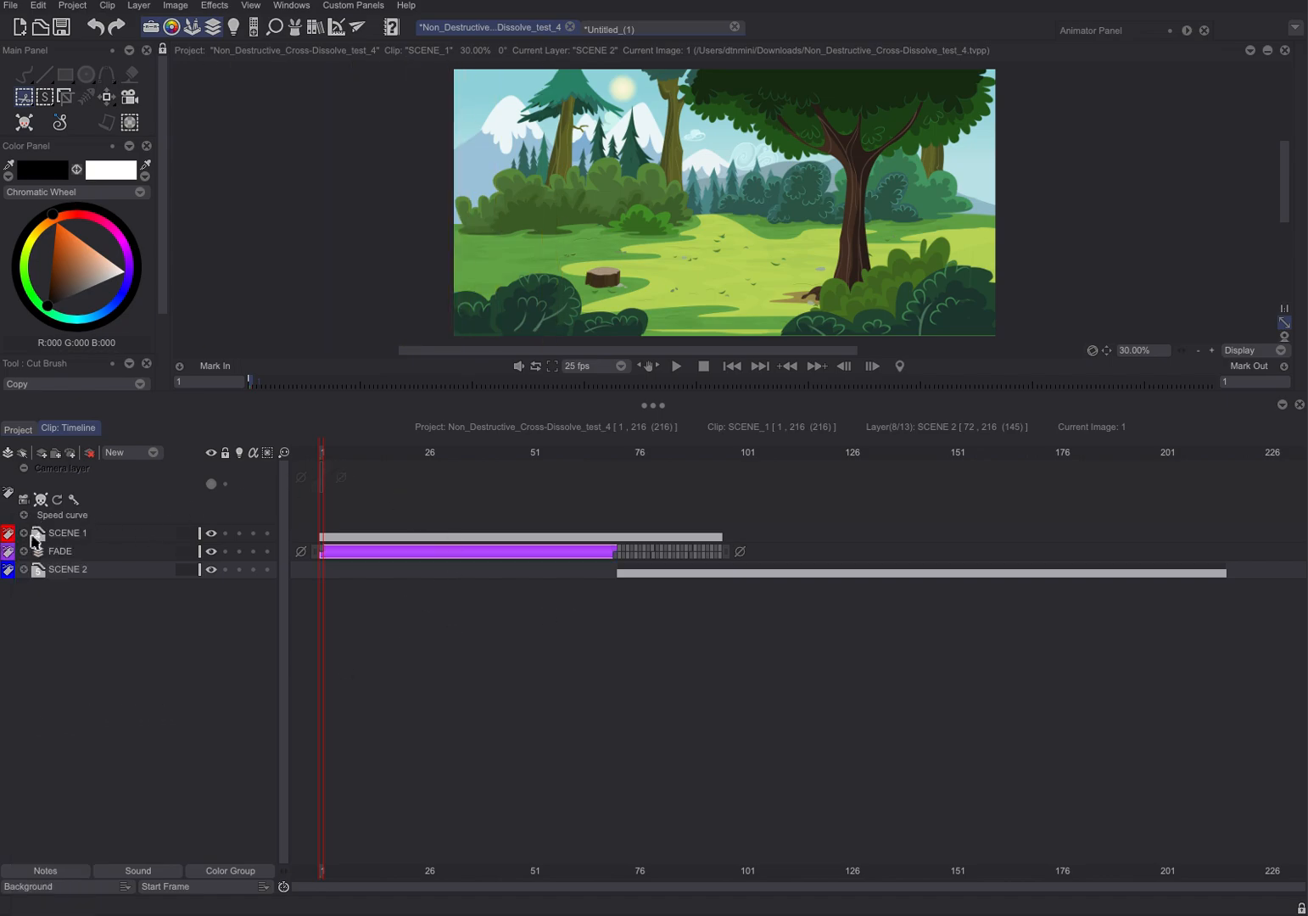
# - Expand the SCENE 1 and SCENE 2 folders and scrub through the cross-dissolve to frame 99
pyautogui.click(26, 535)
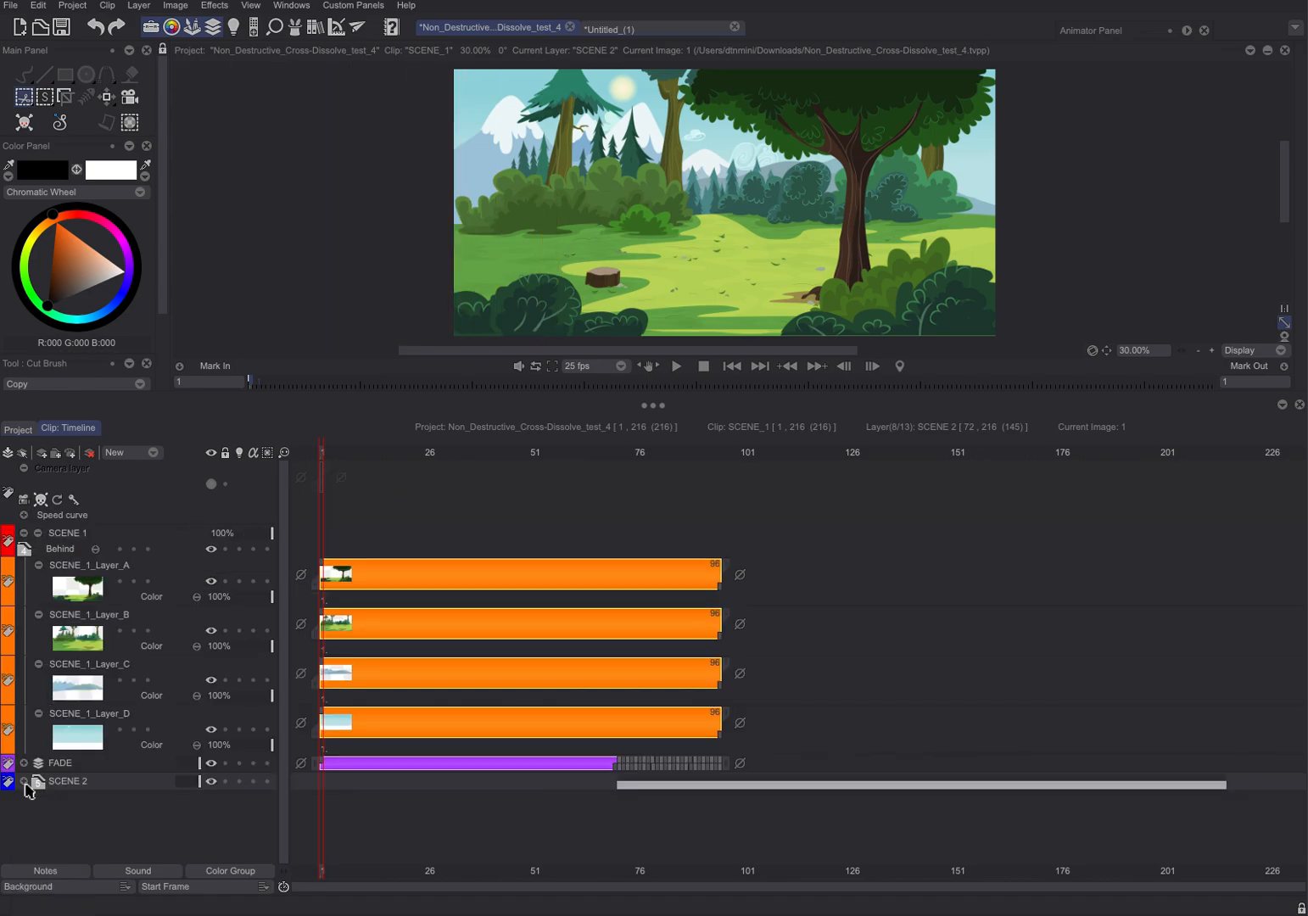
pyautogui.click(24, 782)
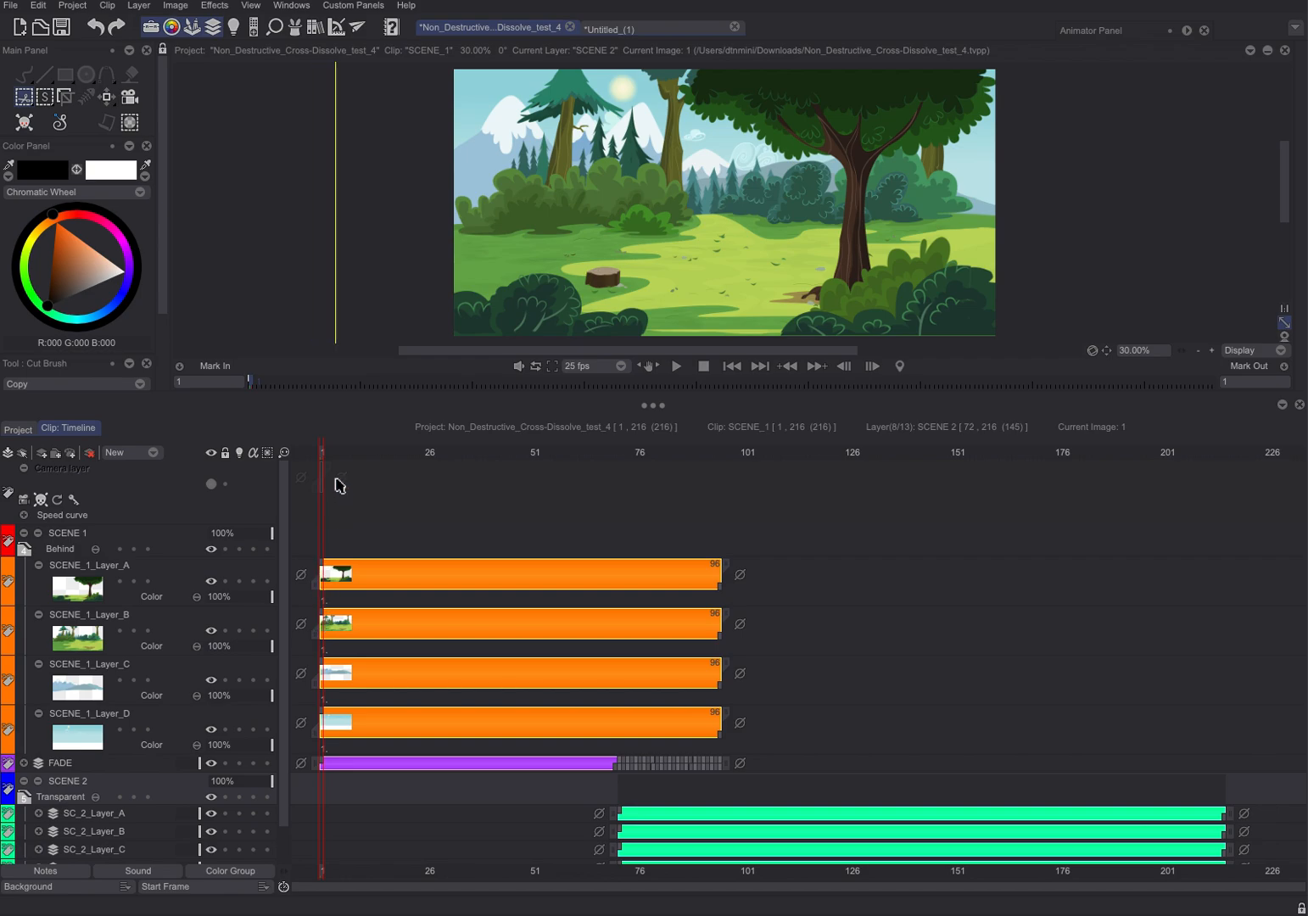
pyautogui.moveTo(379, 464); pyautogui.dragTo(259, 534)
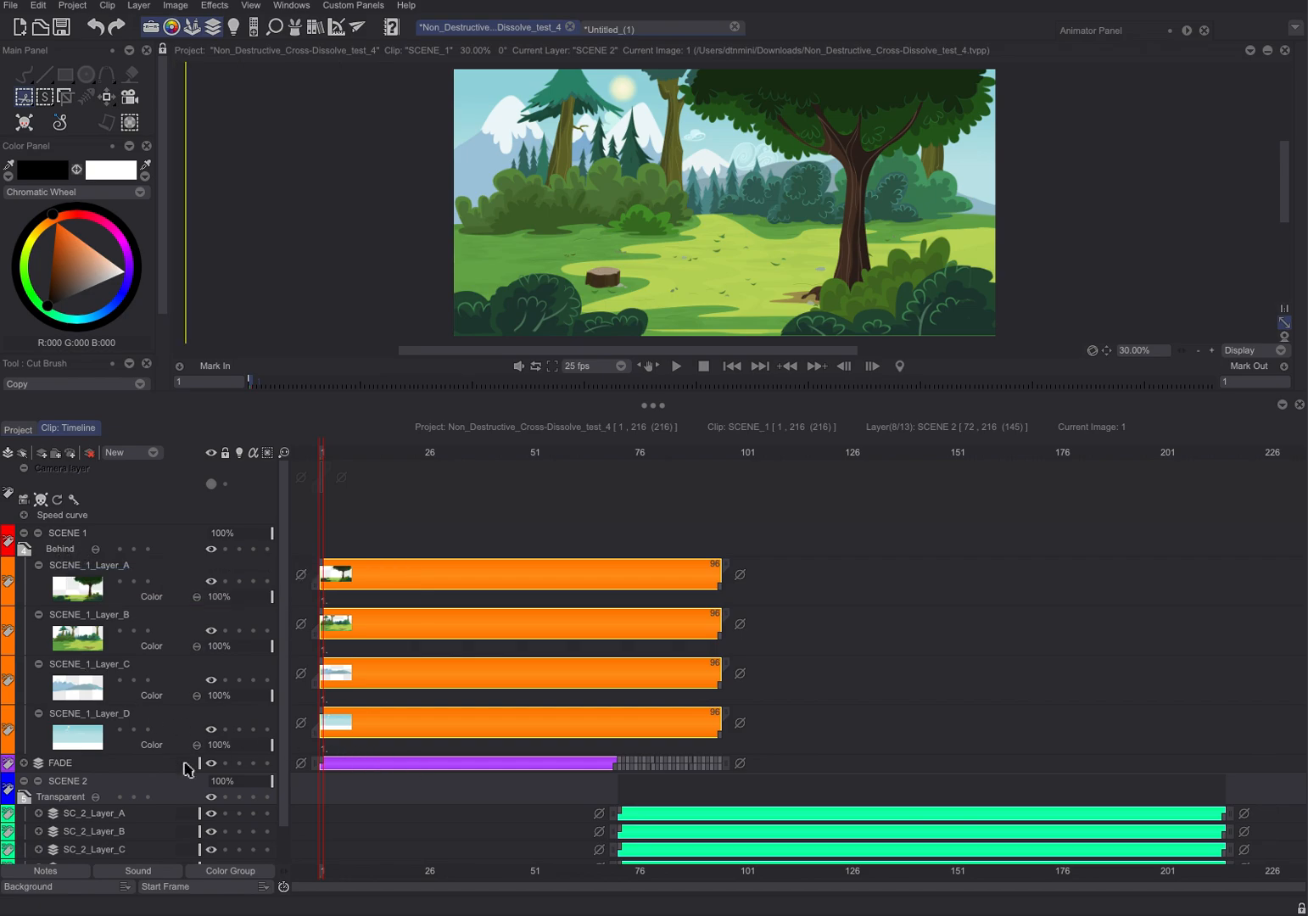
pyautogui.click(600, 457)
pyautogui.click(643, 457)
pyautogui.moveTo(645, 458); pyautogui.dragTo(736, 456)
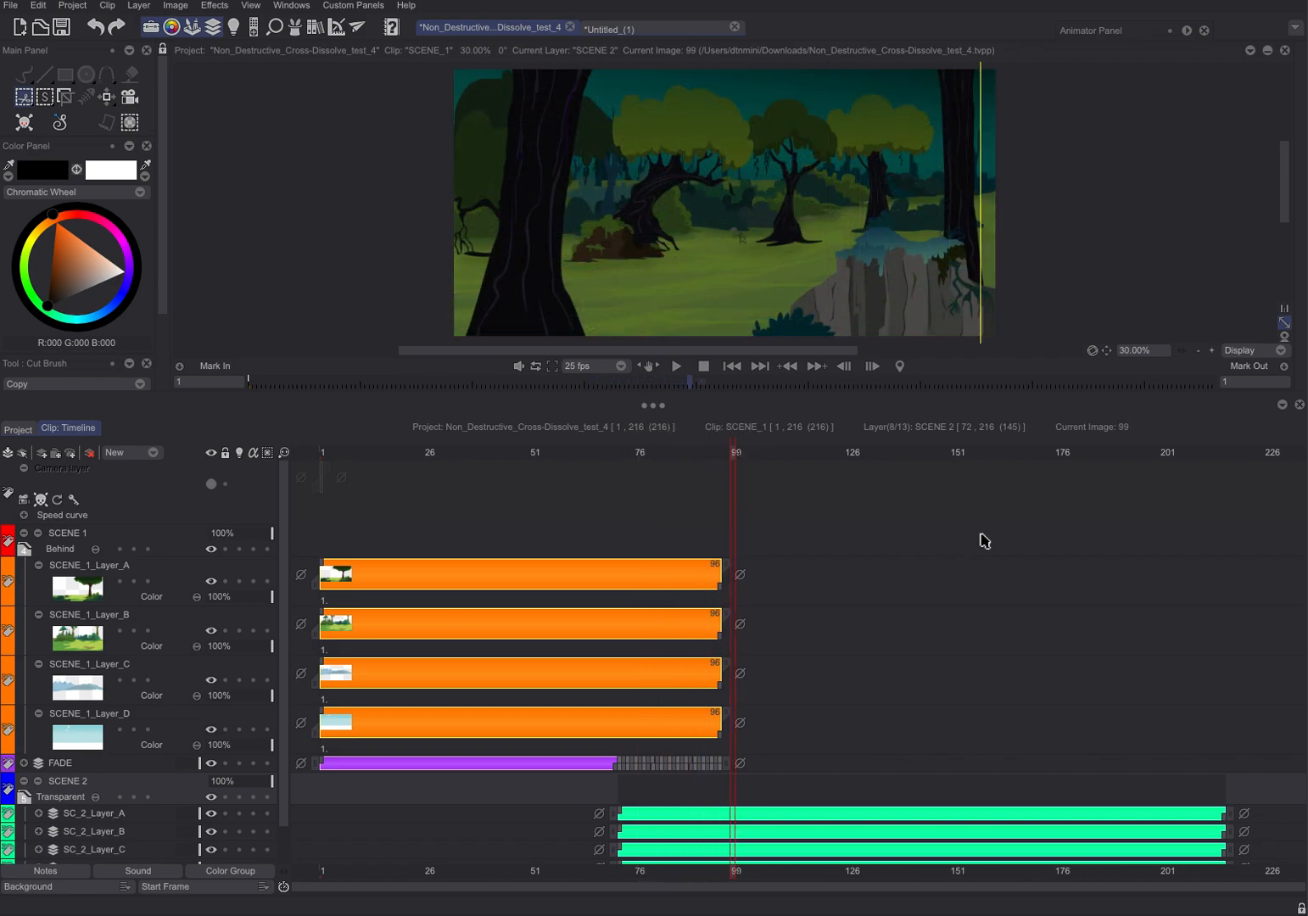